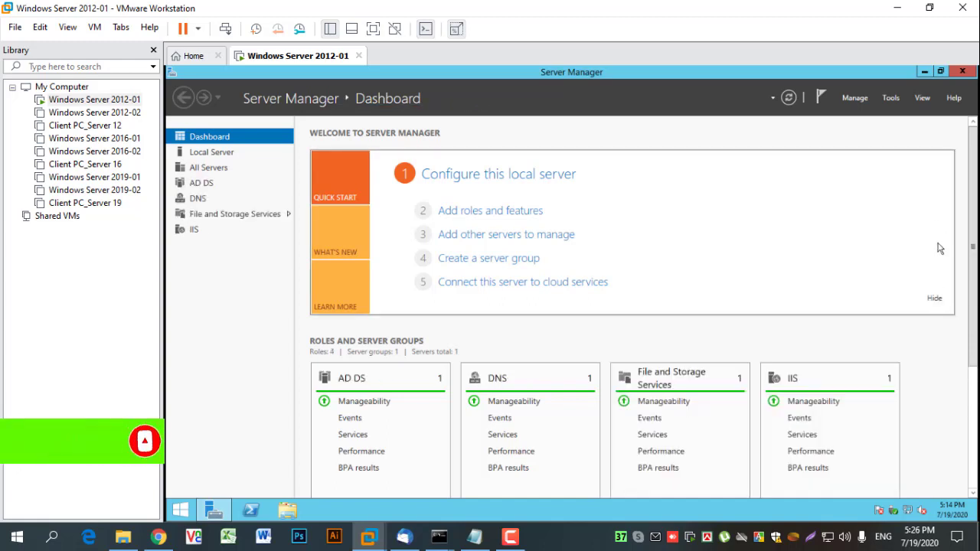
Hide the Welcome tile and view the Local Server page for WINSERVER12-01, scrolling through its events.
{"action": "left_click", "coordinate": [935, 298]}
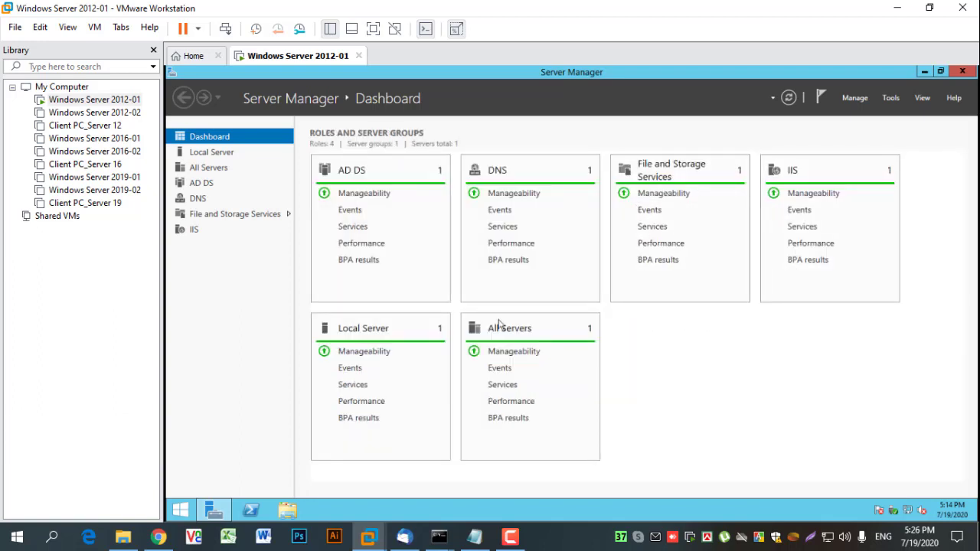
{"action": "left_click", "coordinate": [207, 152]}
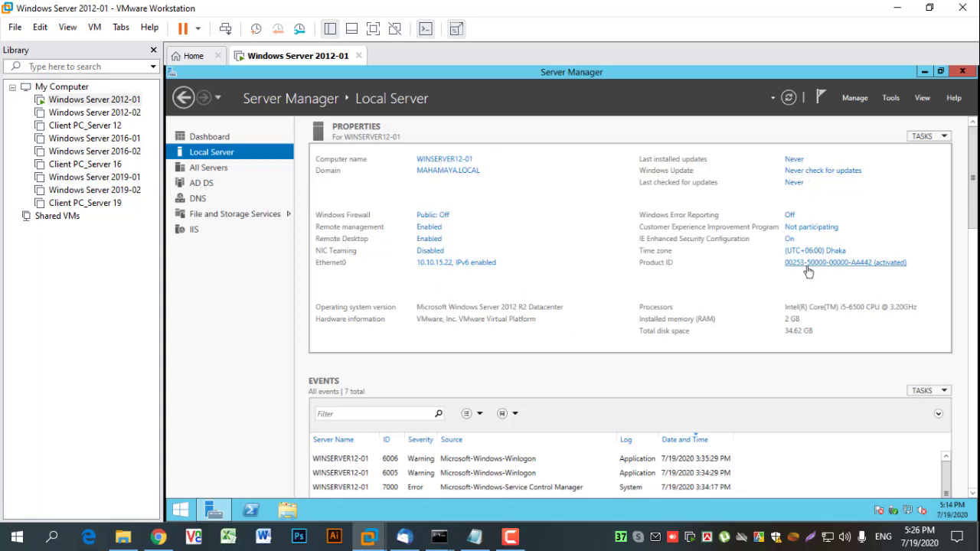
{"action": "scroll", "coordinate": [728, 357], "scroll_direction": "down", "scroll_amount": 3}
{"action": "scroll", "coordinate": [642, 385], "scroll_direction": "down", "scroll_amount": 1}
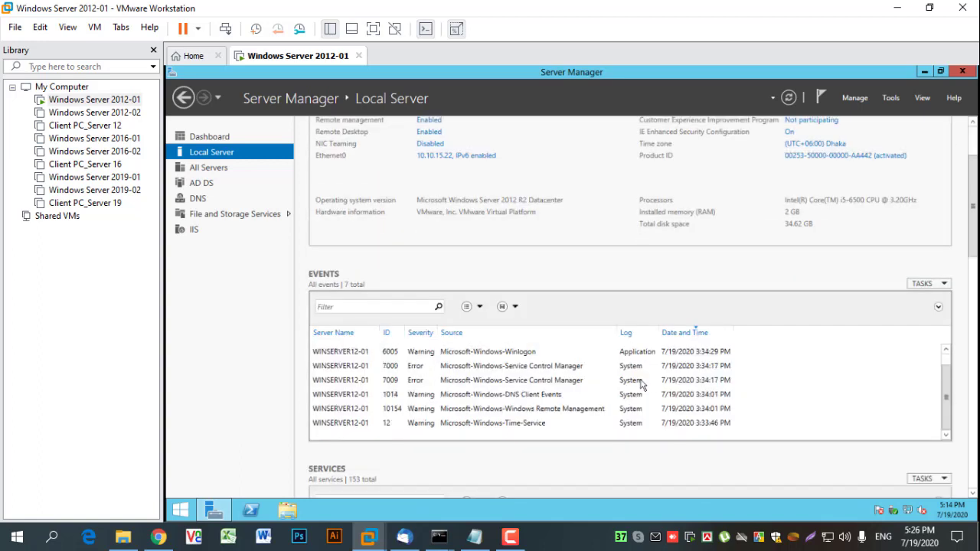
{"action": "scroll", "coordinate": [641, 385], "scroll_direction": "up", "scroll_amount": 1}
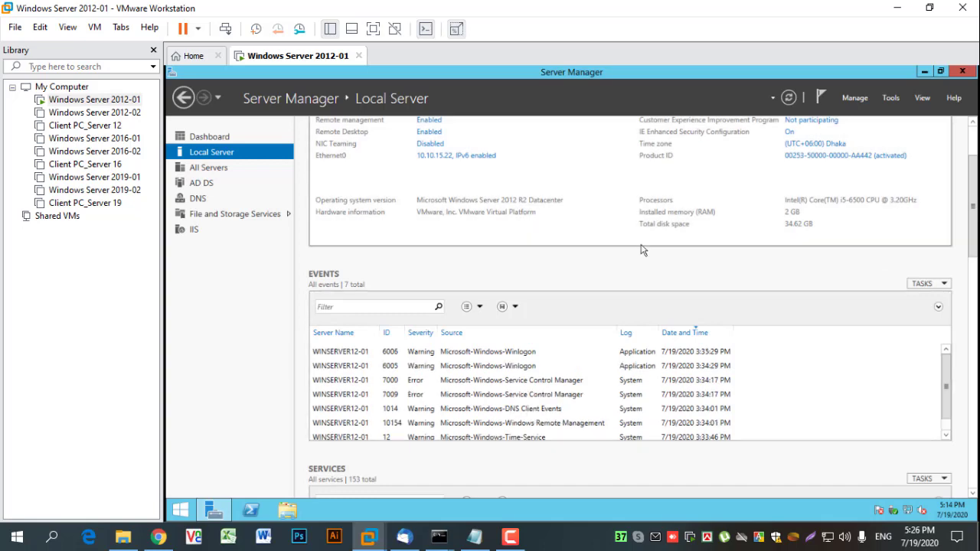
{"action": "scroll", "coordinate": [973, 222], "scroll_direction": "up", "scroll_amount": 3}
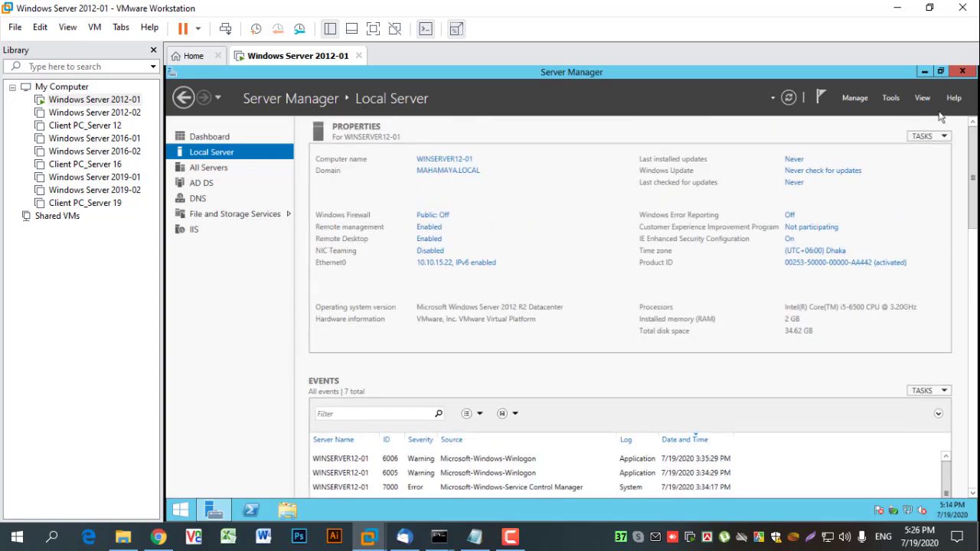
Launch Active Directory Users and Computers, expand MAHAMAYA.LOCAL and browse Computers and Domain Controllers.
{"action": "left_click", "coordinate": [894, 100]}
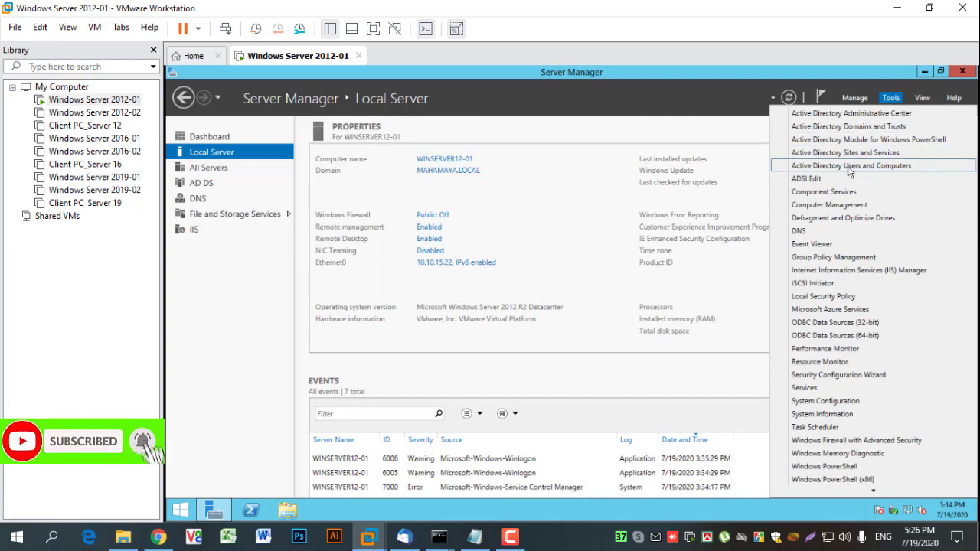
{"action": "left_click", "coordinate": [886, 170]}
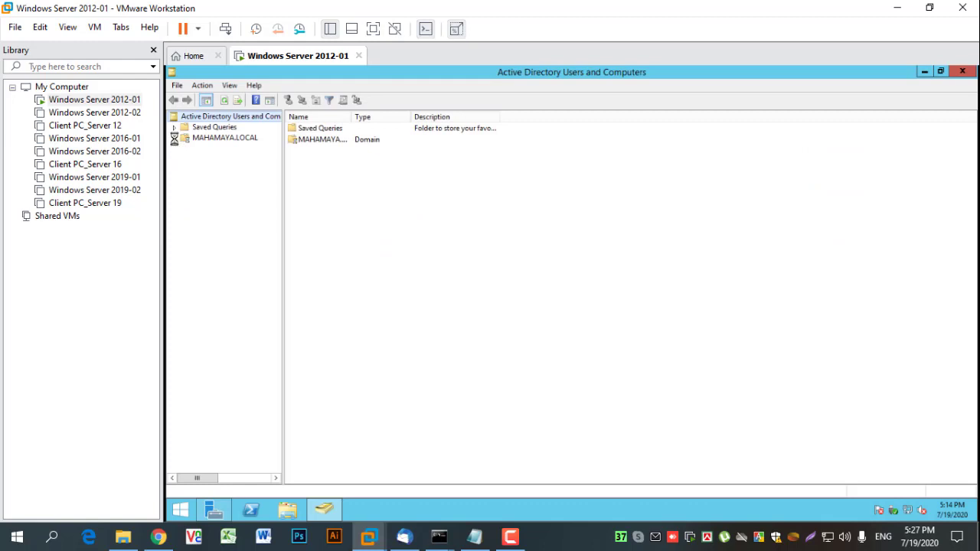
{"action": "left_click", "coordinate": [174, 138]}
{"action": "left_click", "coordinate": [216, 160]}
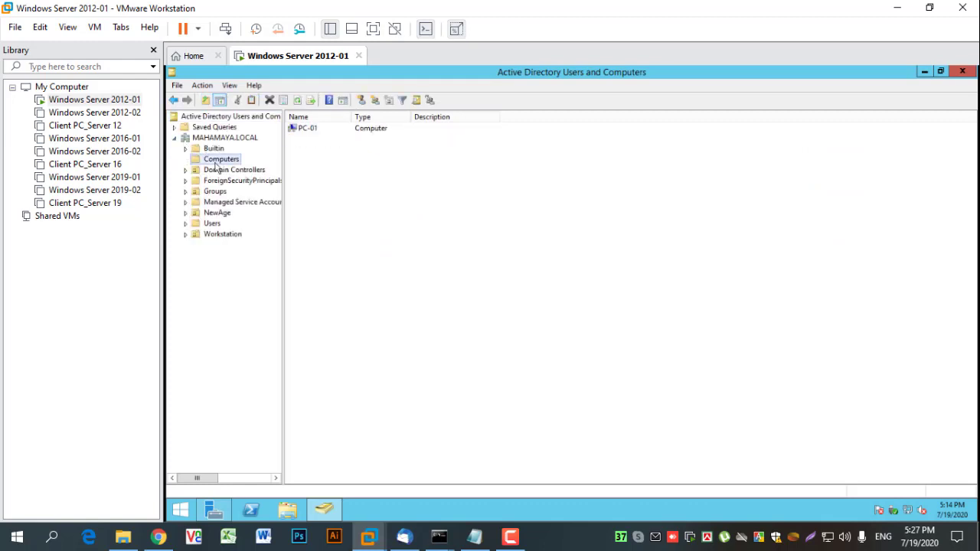
{"action": "left_click", "coordinate": [221, 172]}
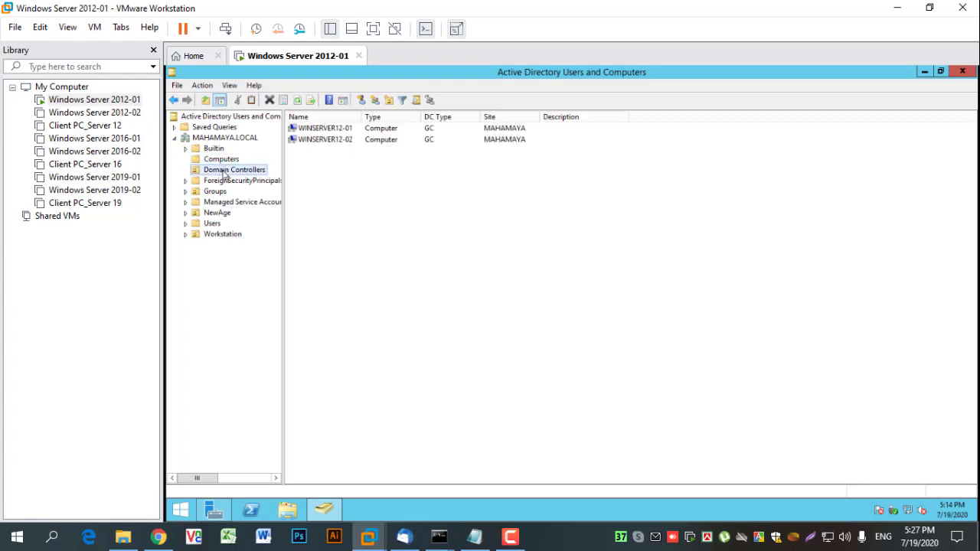
{"action": "left_click_drag", "start_coordinate": [363, 116], "coordinate": [367, 117]}
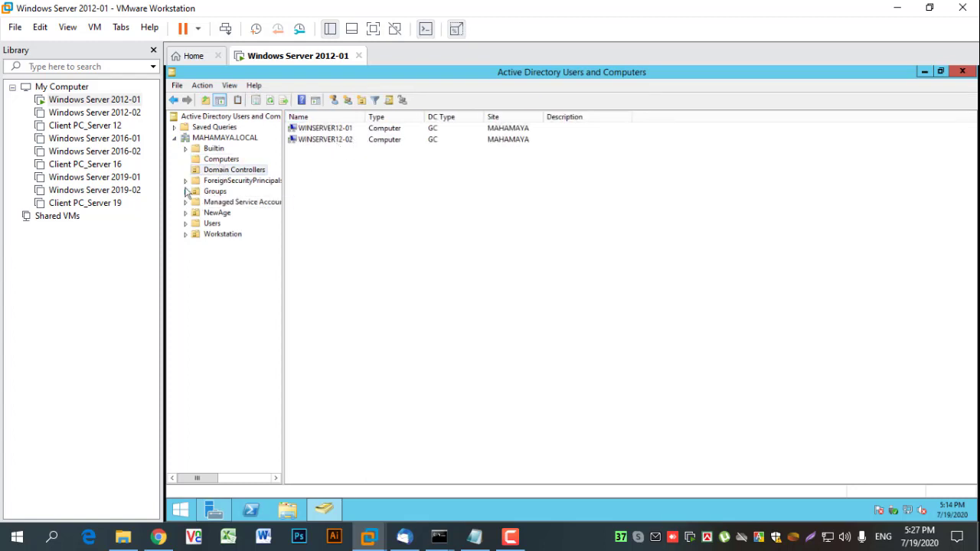
Check the Groups, Users and Workstation containers and expand NewAge to list its department OUs.
{"action": "left_click", "coordinate": [214, 192]}
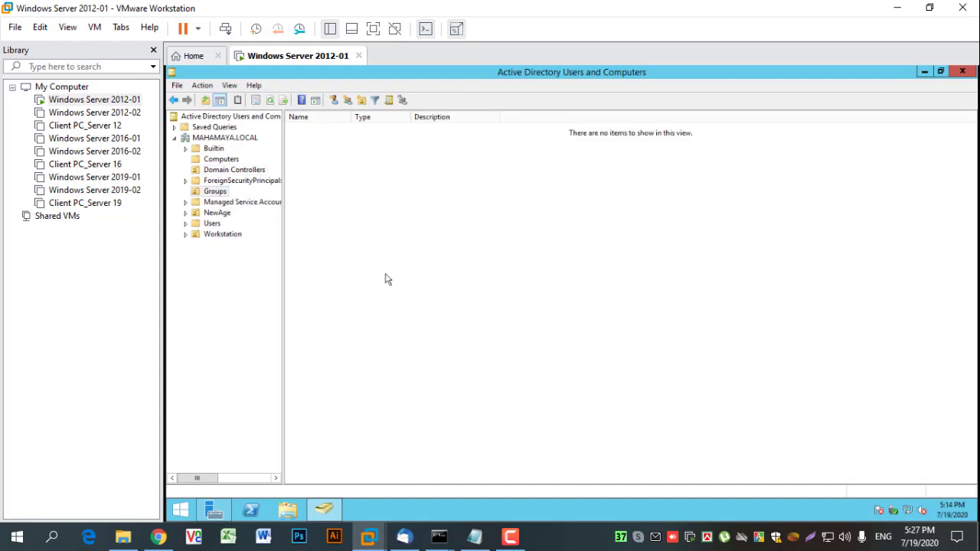
{"action": "left_click", "coordinate": [219, 215]}
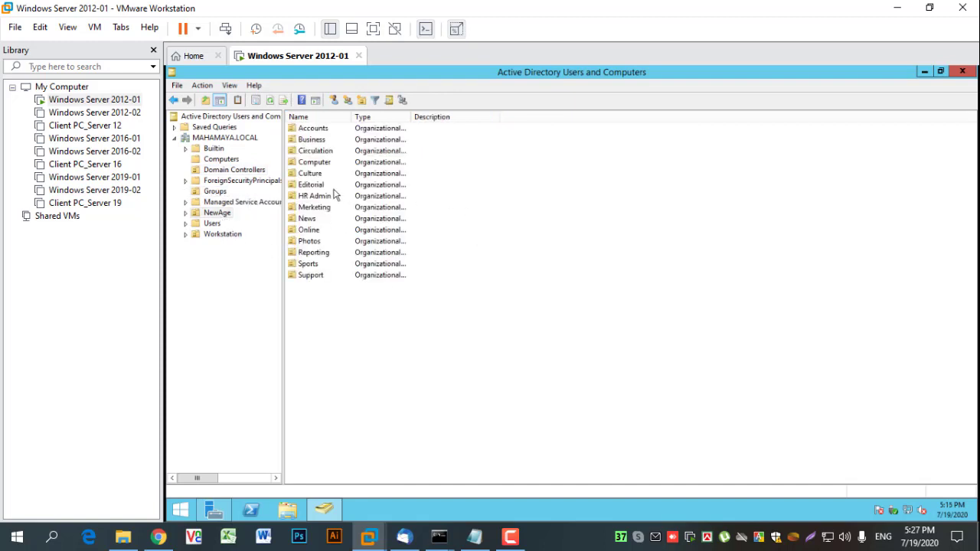
{"action": "left_click", "coordinate": [186, 213]}
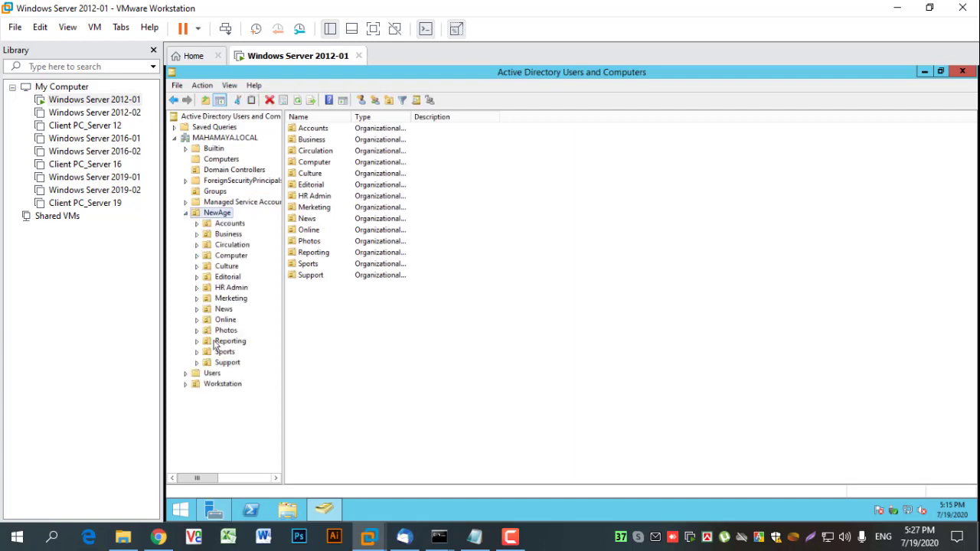
{"action": "left_click", "coordinate": [210, 373]}
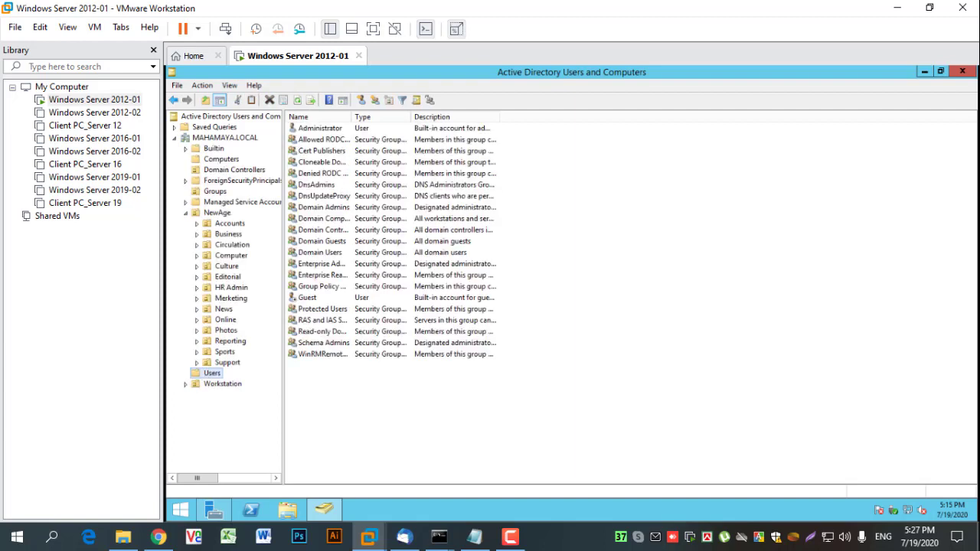
{"action": "left_click", "coordinate": [231, 386]}
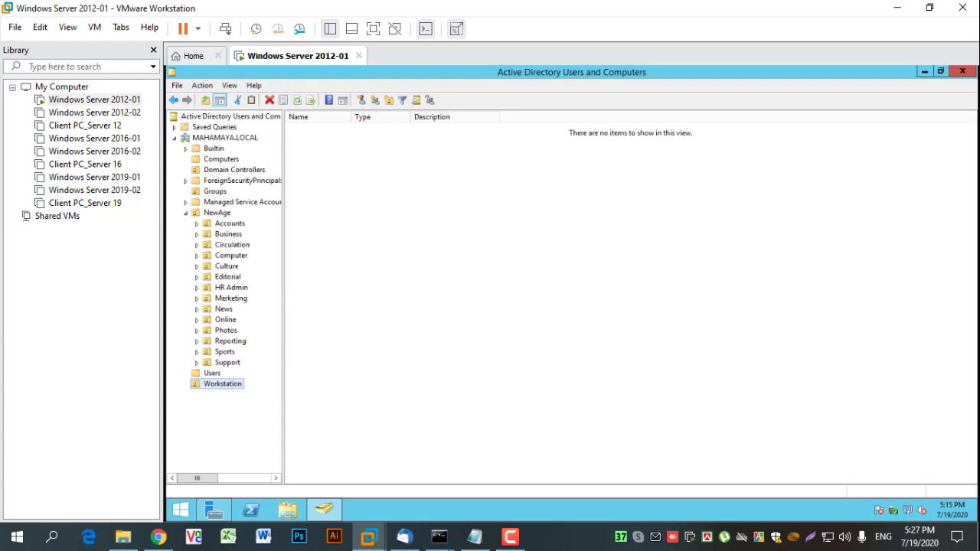
{"action": "left_click", "coordinate": [217, 215]}
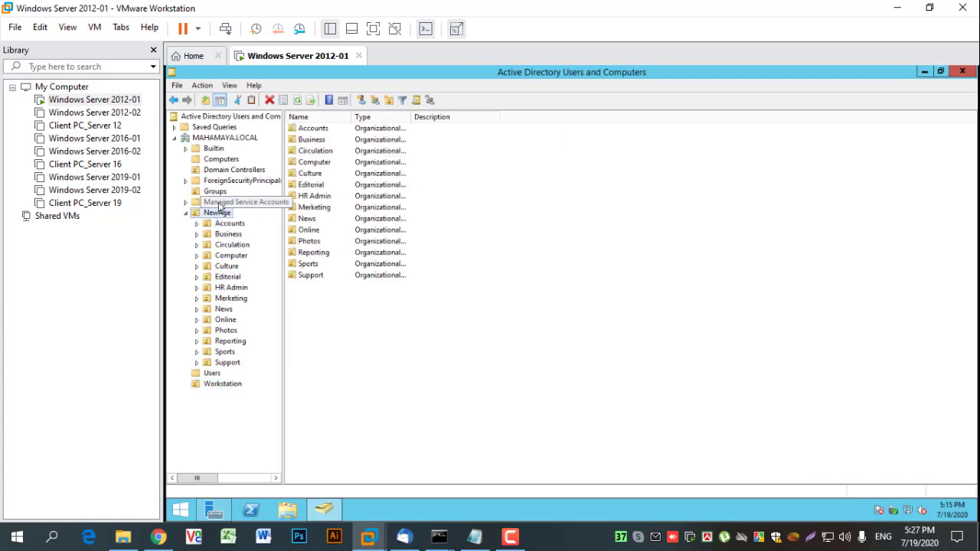
{"action": "left_click", "coordinate": [218, 192]}
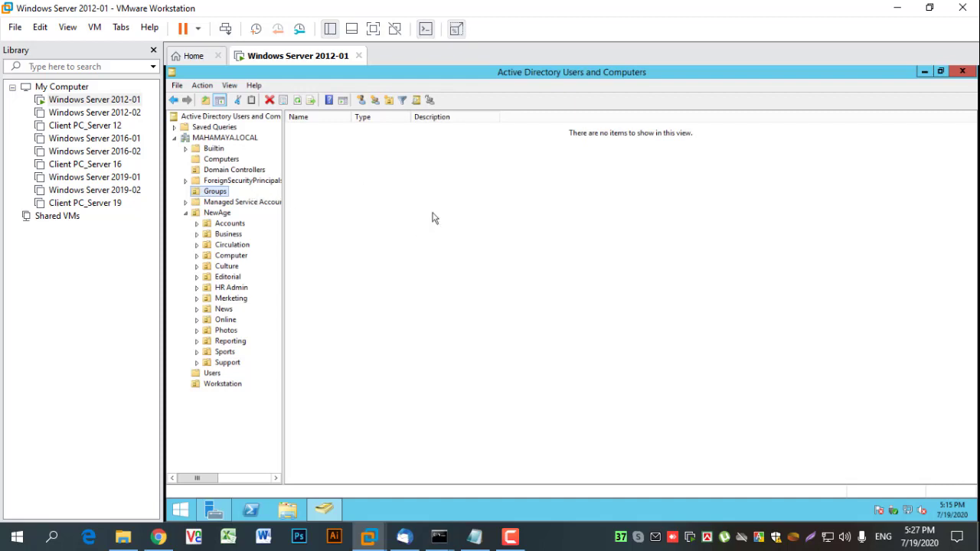
{"action": "left_click", "coordinate": [219, 213]}
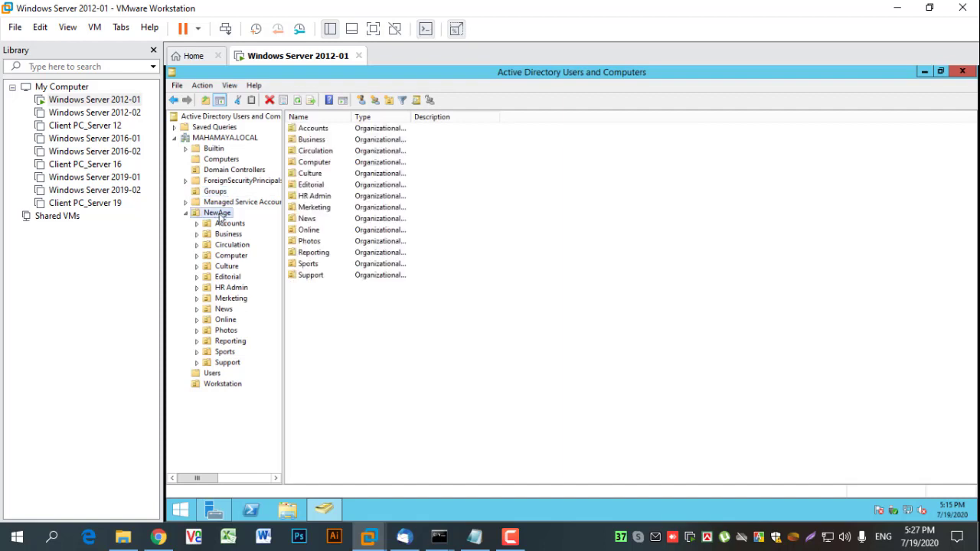
{"action": "right_click", "coordinate": [218, 138]}
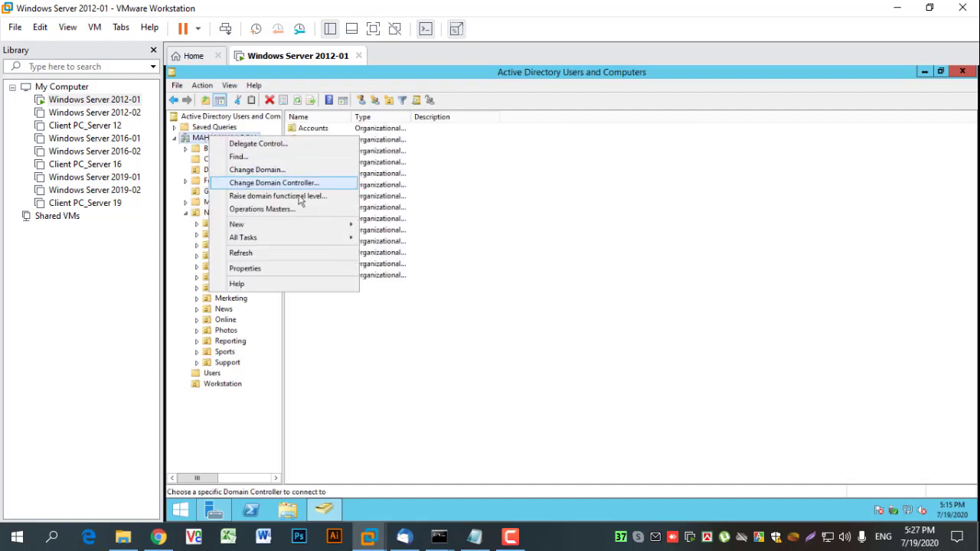
{"action": "mouse_move", "coordinate": [295, 227]}
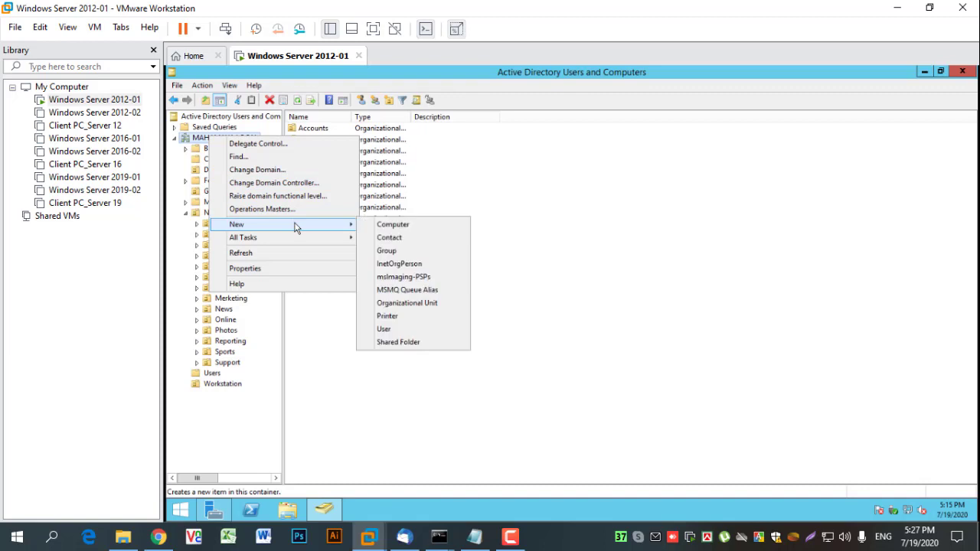
{"action": "left_click", "coordinate": [407, 303]}
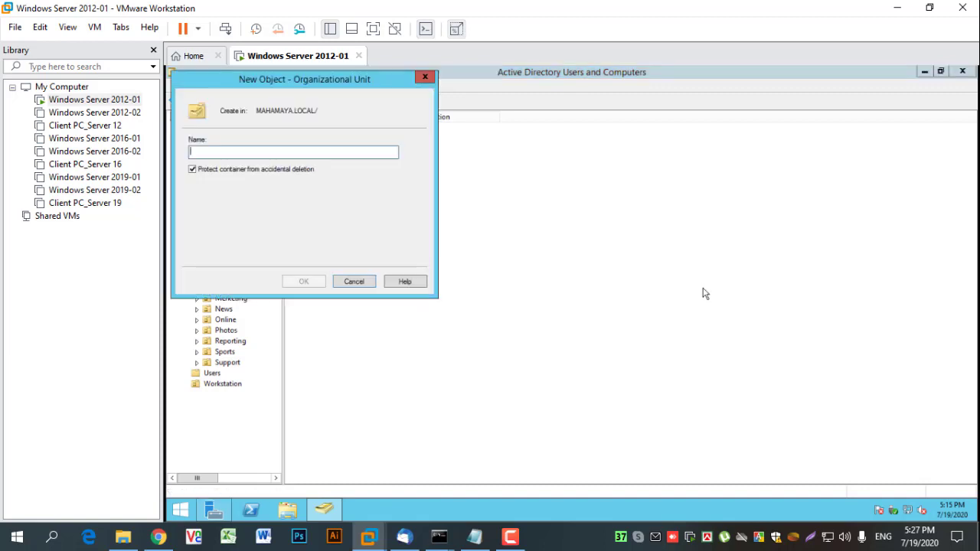
{"action": "type", "text": "New Age"}
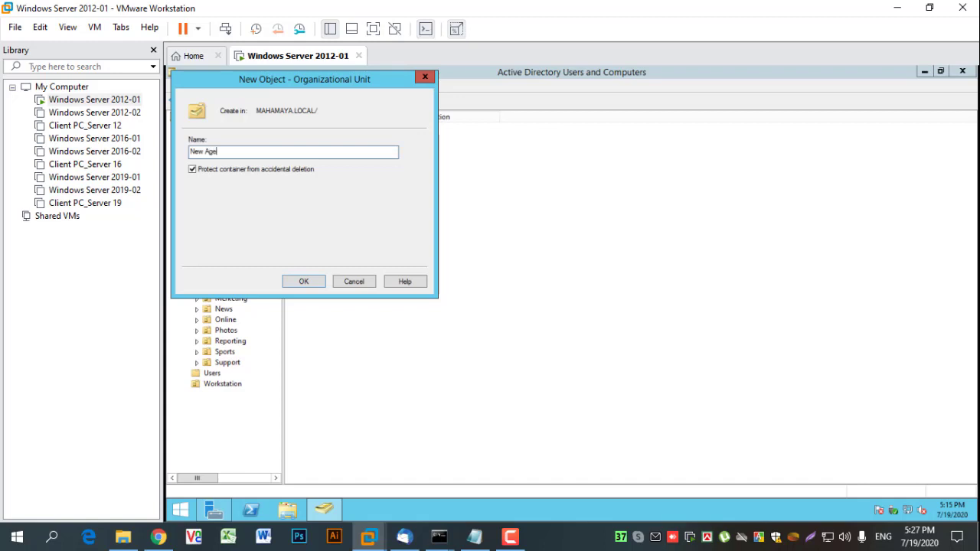
{"action": "left_click", "coordinate": [353, 282]}
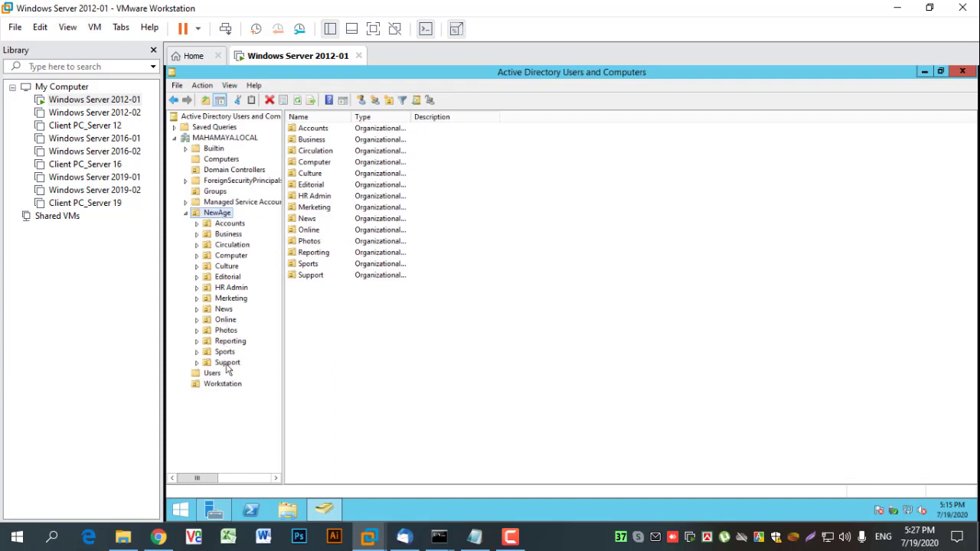
Add a new group named 'Accounts' to Groups, keeping Global scope and Security type.
{"action": "left_click", "coordinate": [218, 193]}
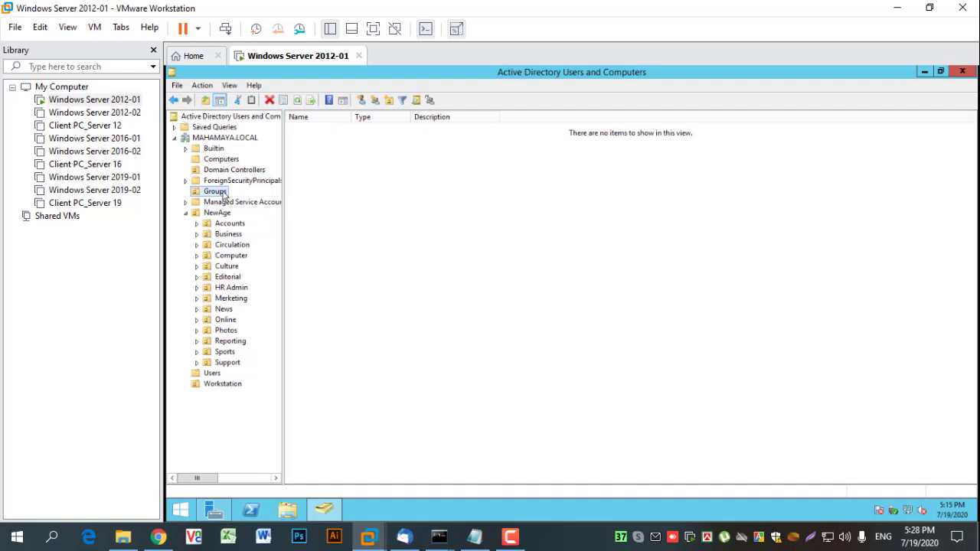
{"action": "right_click", "coordinate": [223, 193]}
{"action": "mouse_move", "coordinate": [290, 240]}
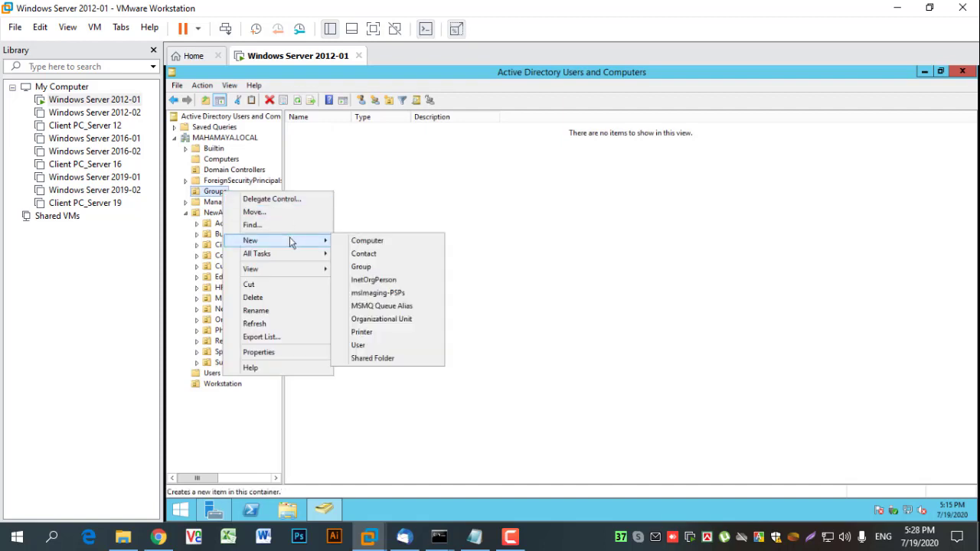
{"action": "left_click", "coordinate": [374, 268]}
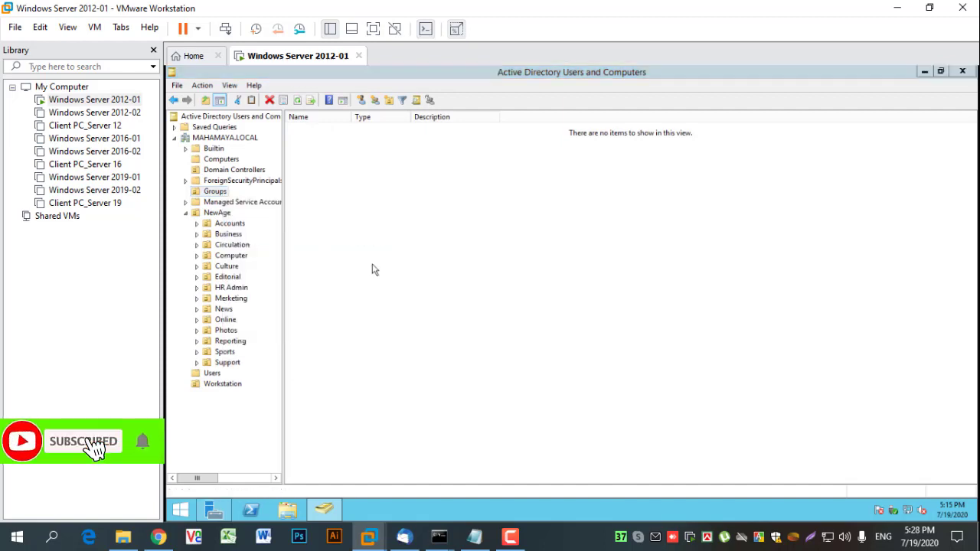
{"action": "left_click_drag", "start_coordinate": [339, 77], "coordinate": [481, 131]}
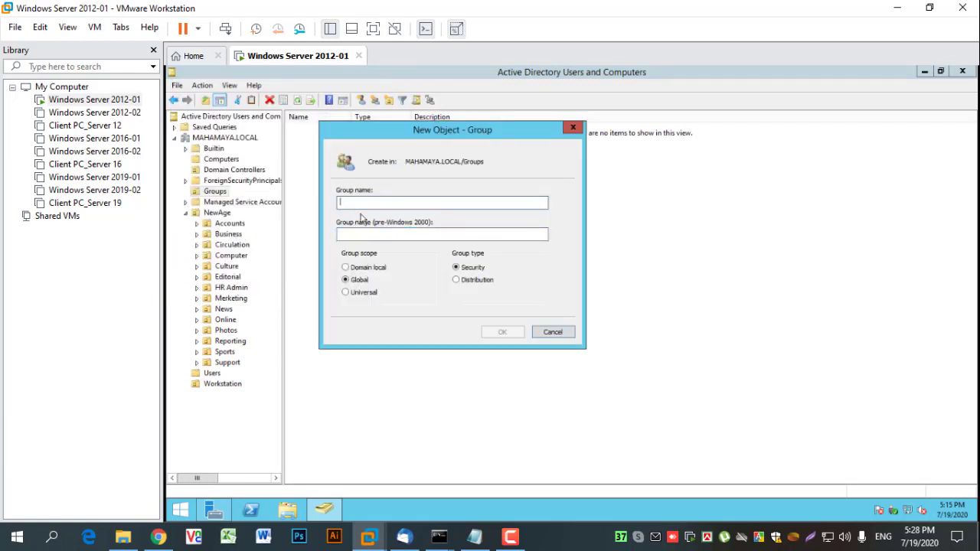
{"action": "type", "text": "Account"}
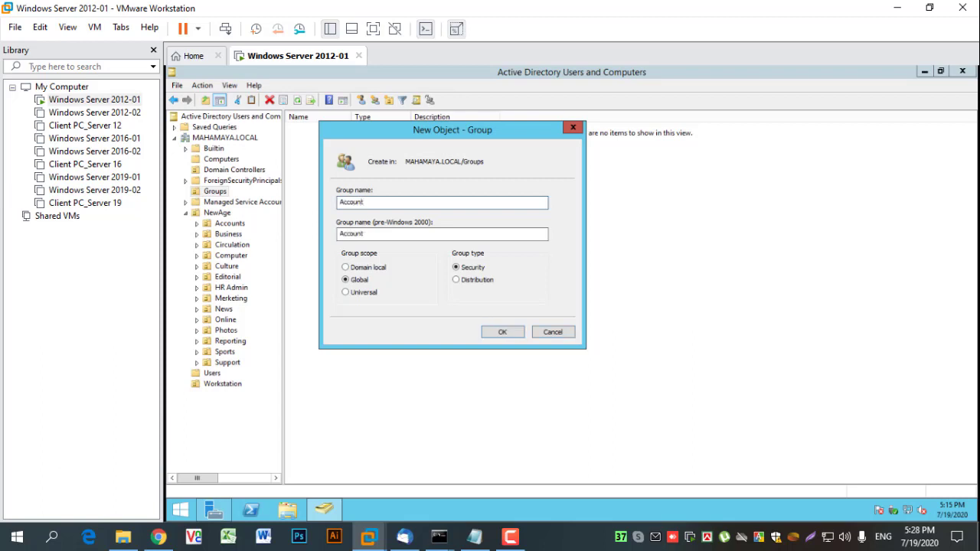
{"action": "type", "text": "s"}
{"action": "left_click", "coordinate": [503, 333]}
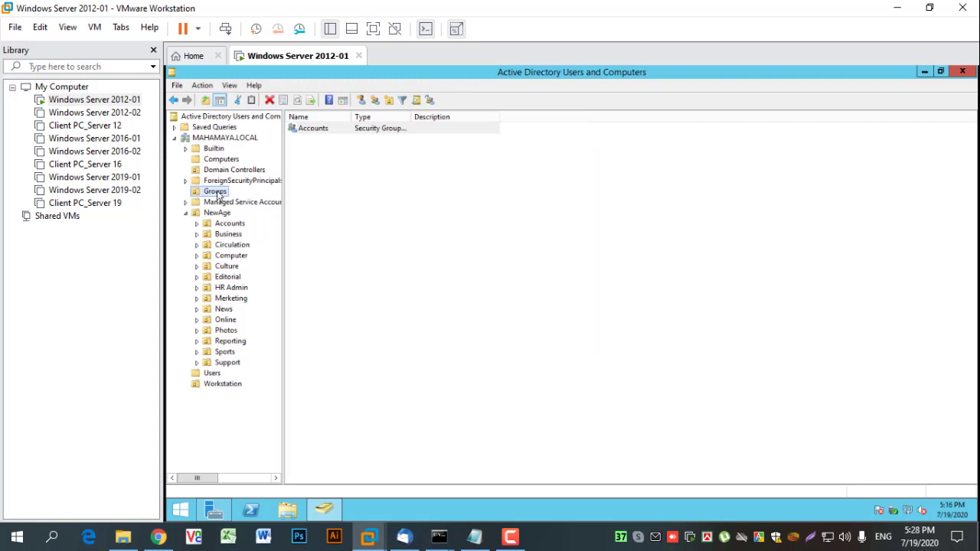
Create the 'Bussiness' global security group in the Groups container.
{"action": "left_click", "coordinate": [380, 218]}
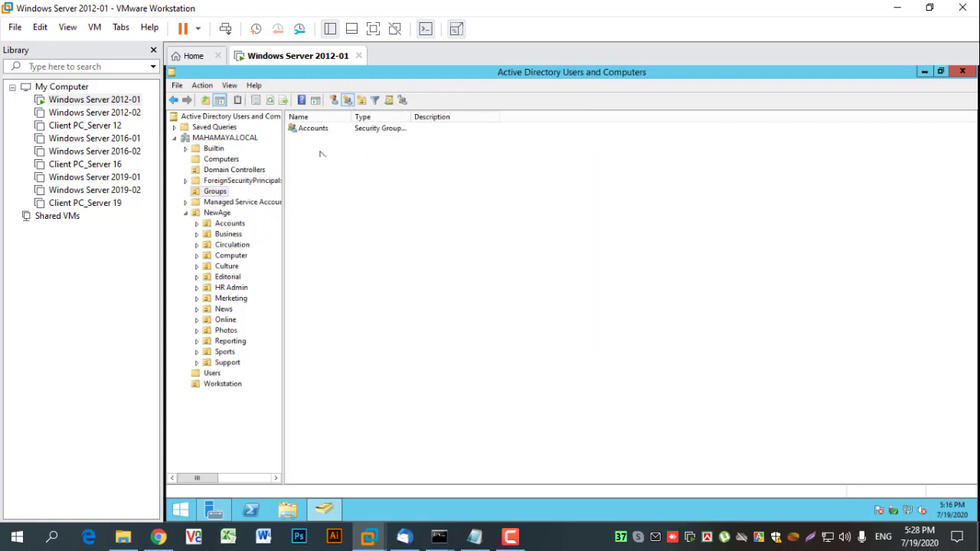
{"action": "left_click", "coordinate": [219, 192]}
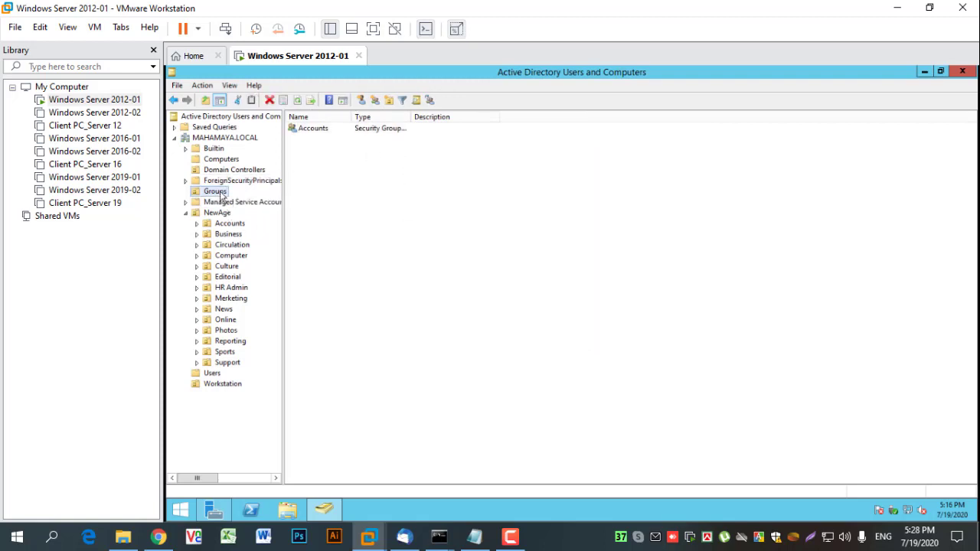
{"action": "left_click", "coordinate": [377, 102]}
{"action": "left_click_drag", "start_coordinate": [375, 81], "coordinate": [504, 128]}
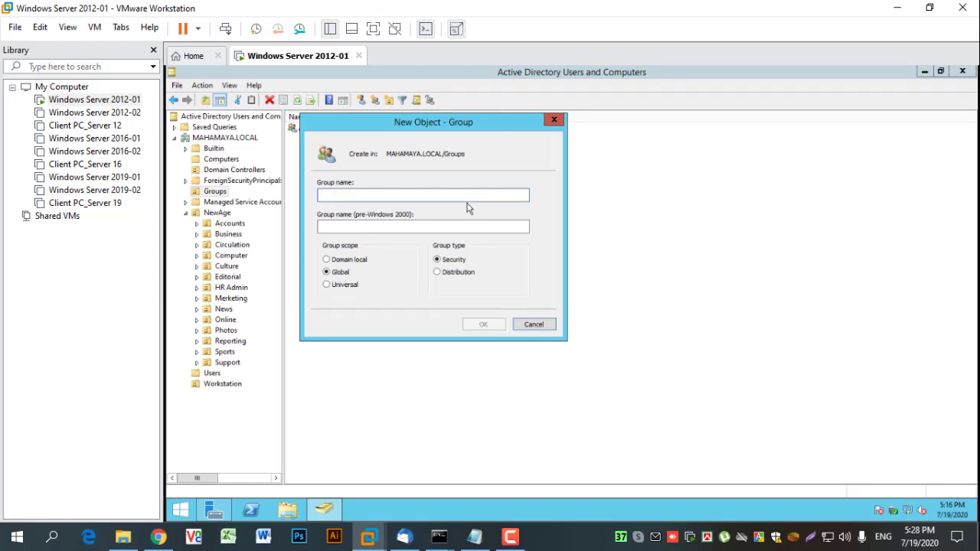
{"action": "type", "text": "Bussiness"}
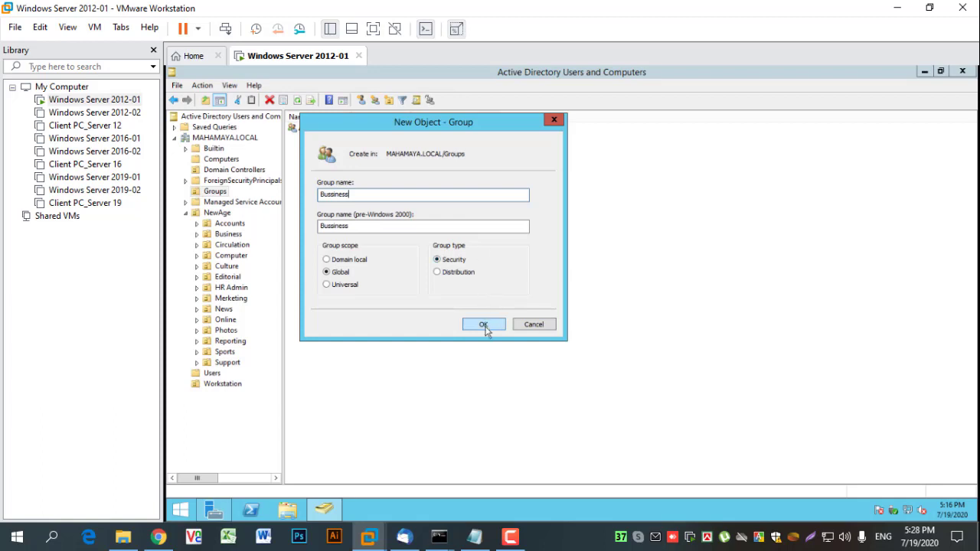
{"action": "left_click", "coordinate": [484, 325]}
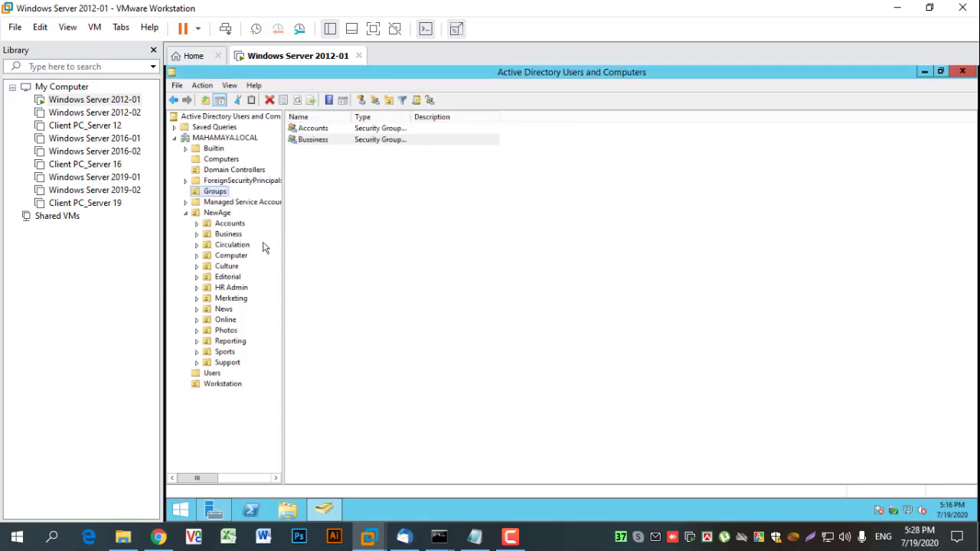
Create the Circulation and Computer security groups.
{"action": "left_click", "coordinate": [376, 100]}
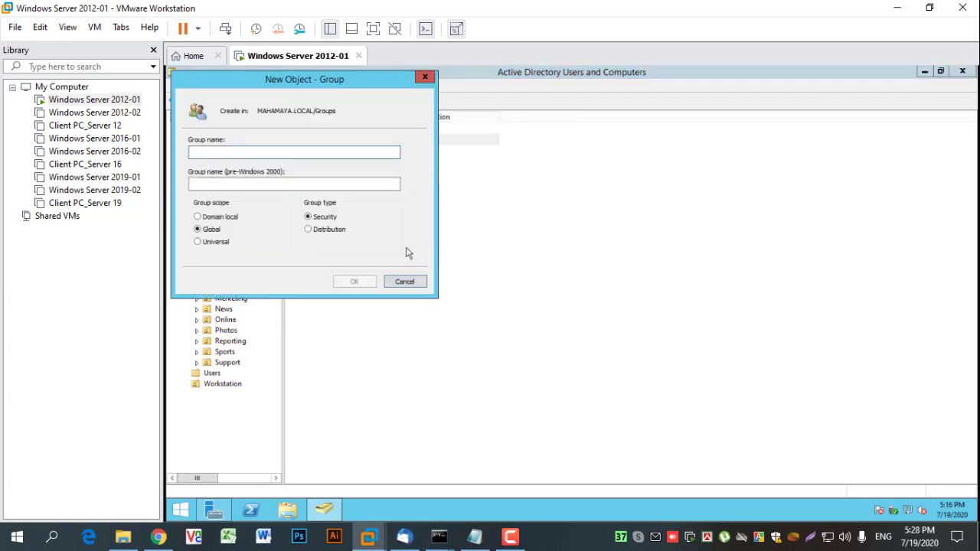
{"action": "left_click_drag", "start_coordinate": [350, 88], "coordinate": [507, 196]}
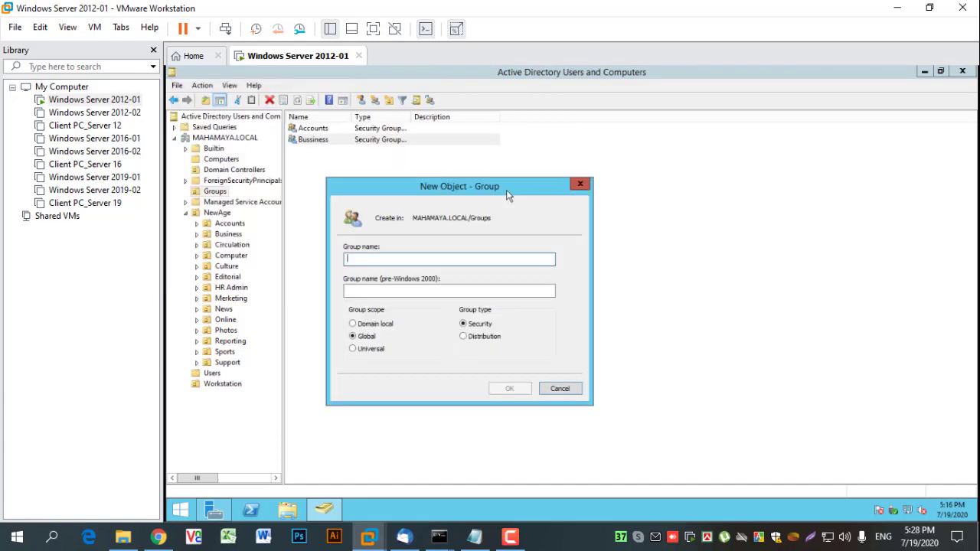
{"action": "type", "text": "C"}
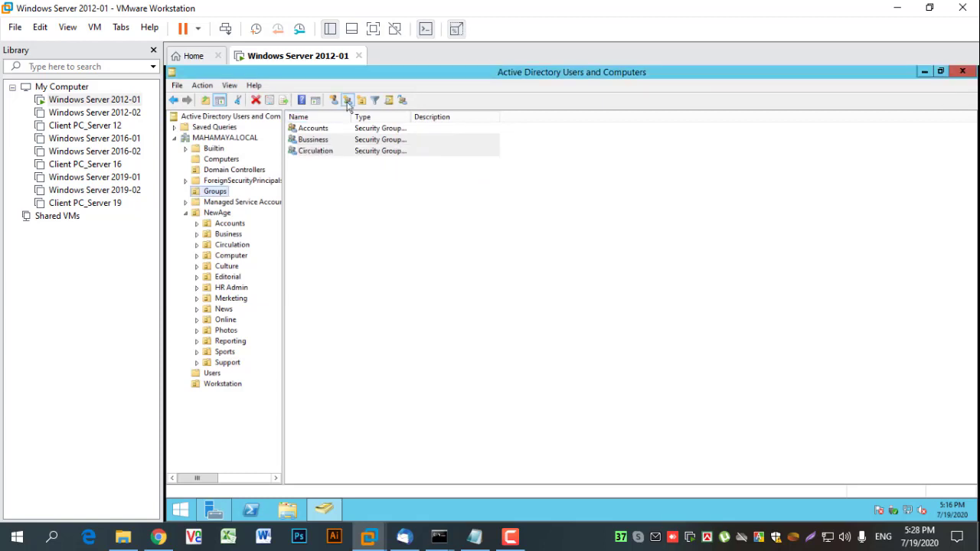
{"action": "left_click", "coordinate": [348, 102]}
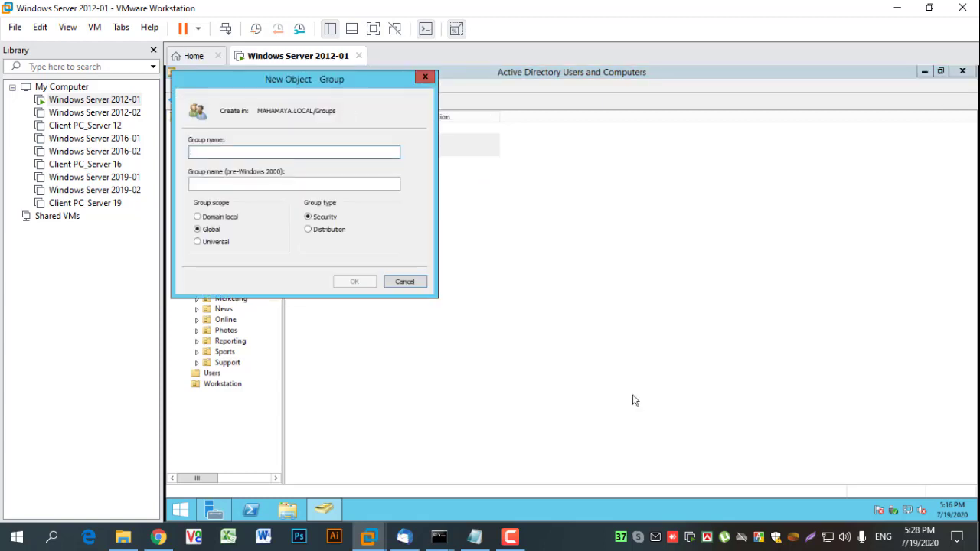
{"action": "type", "text": "Computer"}
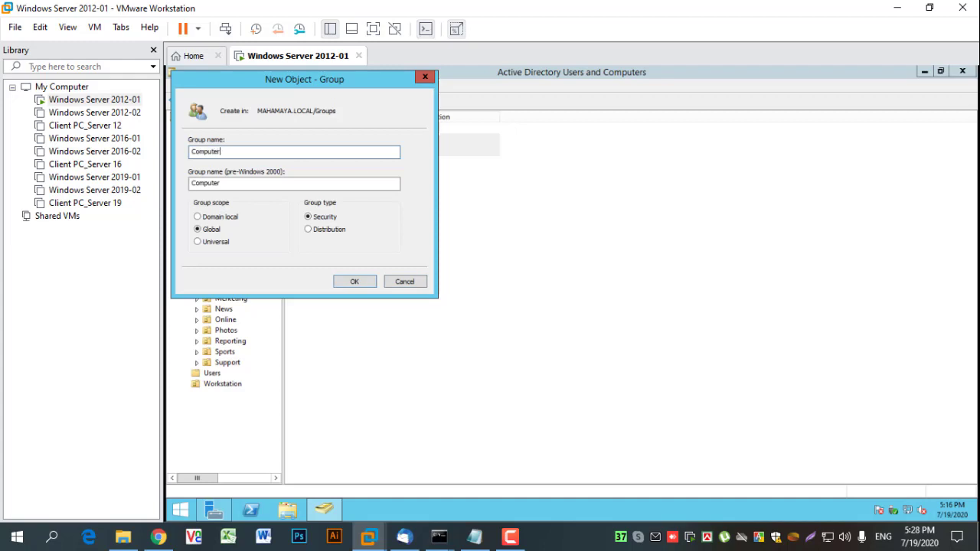
{"action": "key", "text": "Return"}
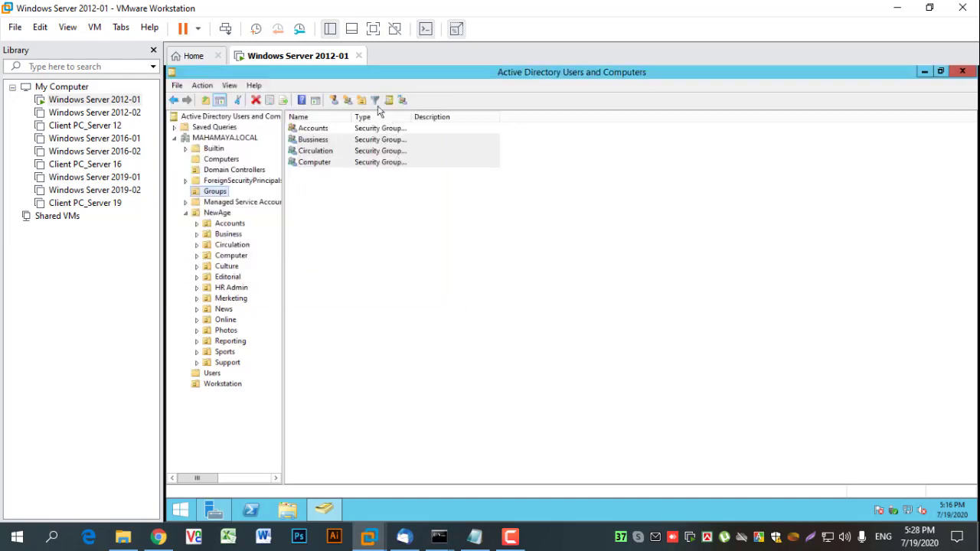
Create the Culture and Editorial security groups, correcting a typo in Editorial.
{"action": "left_click", "coordinate": [347, 100]}
{"action": "type", "text": "Culture"}
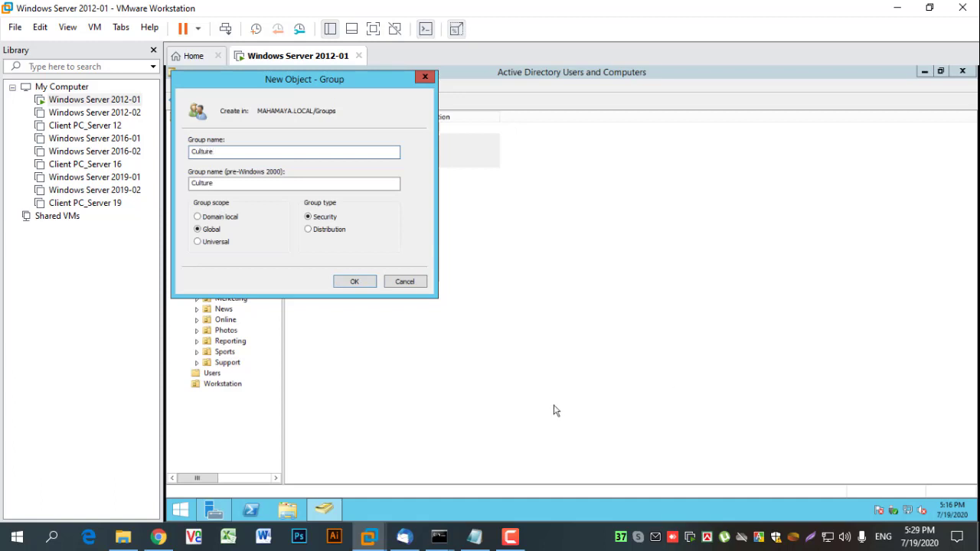
{"action": "left_click", "coordinate": [356, 282]}
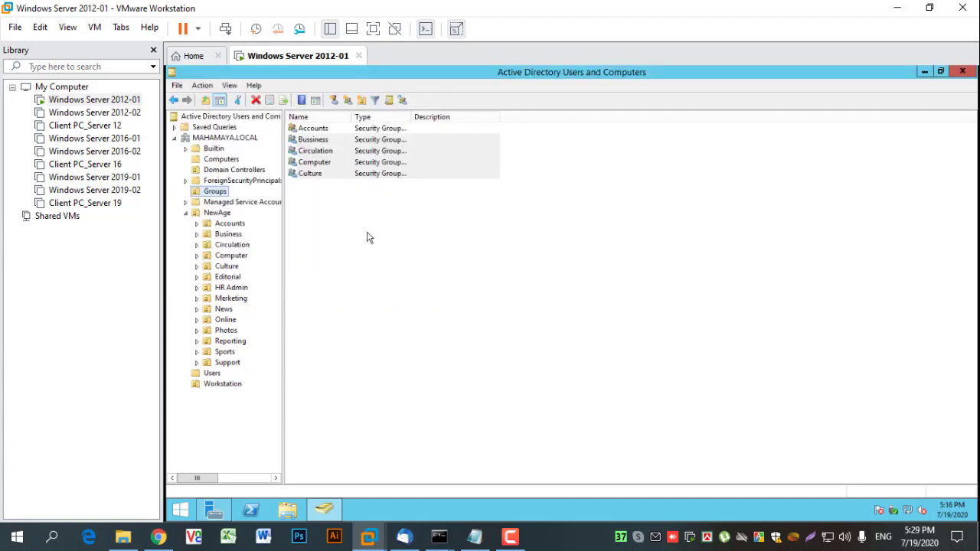
{"action": "left_click", "coordinate": [347, 100]}
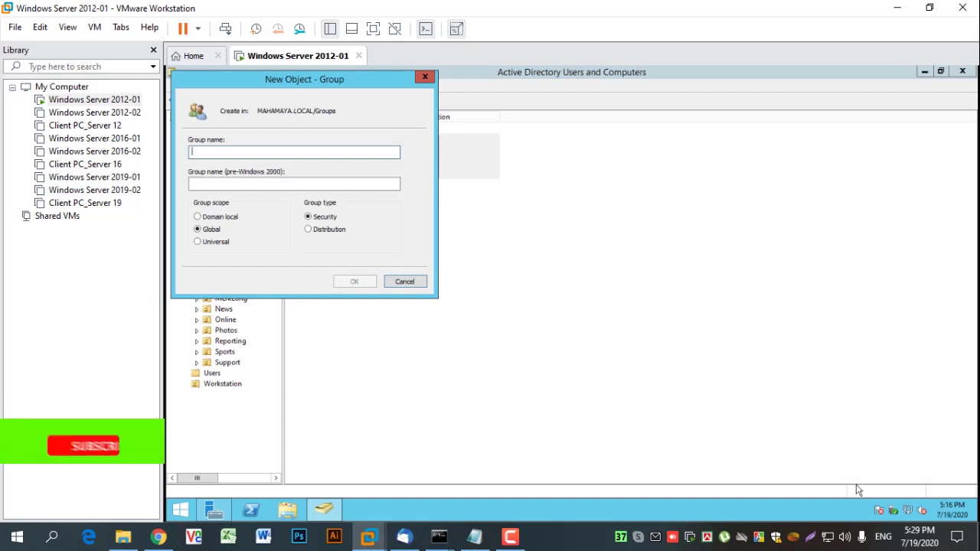
{"action": "type", "text": "Editor"}
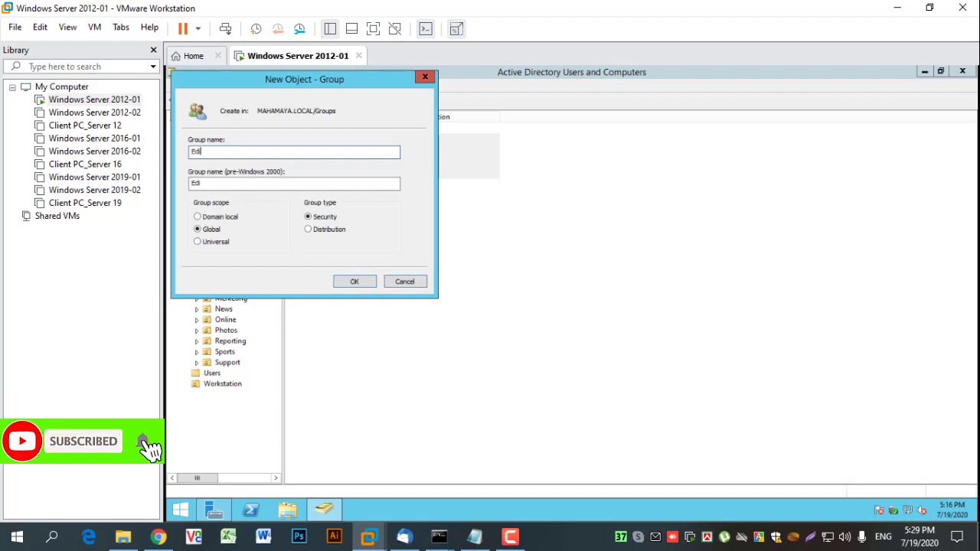
{"action": "key", "text": "BackSpace"}
{"action": "key", "text": "BackSpace"}
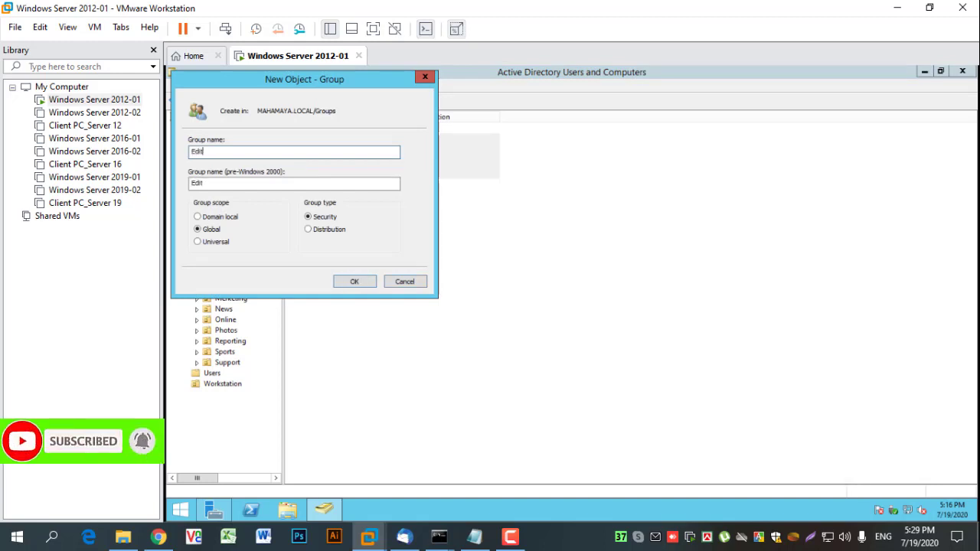
{"action": "type", "text": "o"}
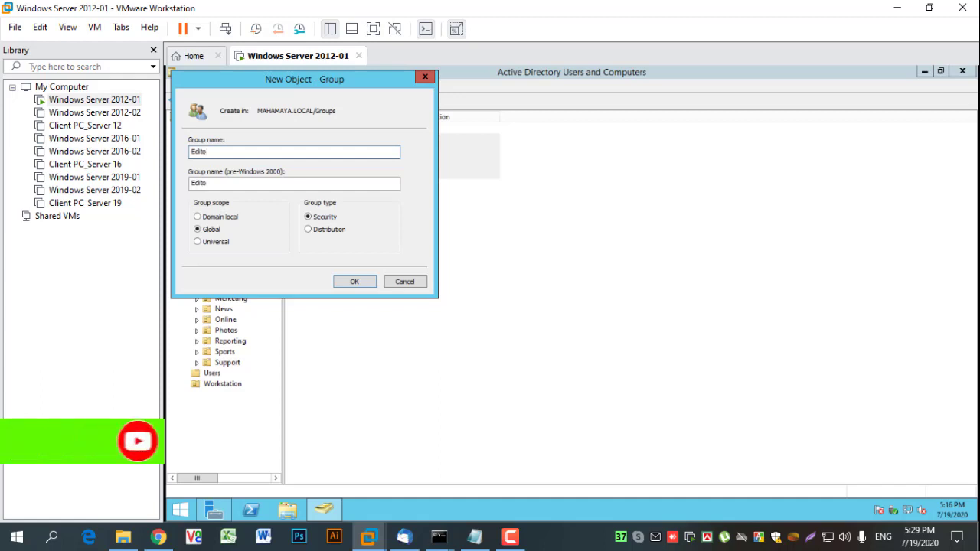
{"action": "type", "text": "rial"}
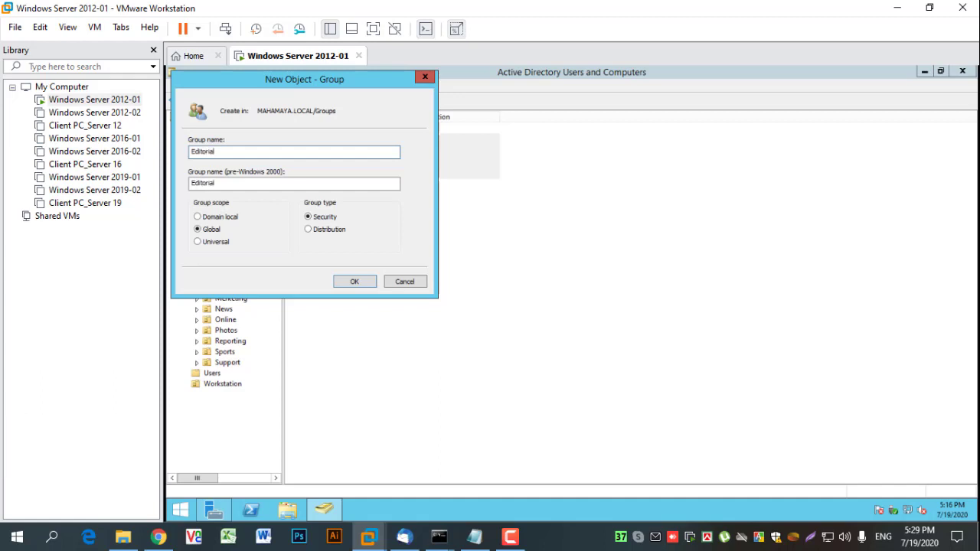
{"action": "key", "text": "Return"}
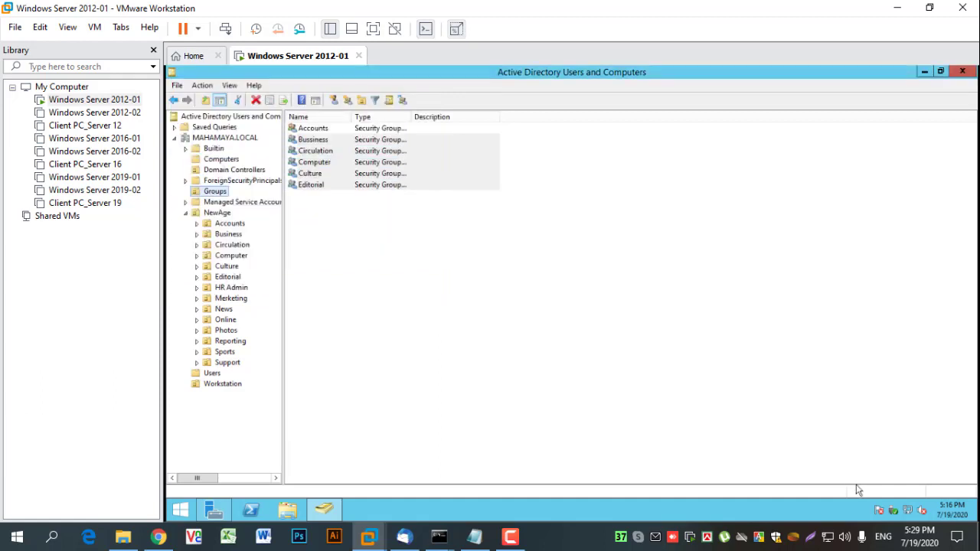
Create the HR Admin, marketing and News security groups.
{"action": "left_click", "coordinate": [347, 100]}
{"action": "type", "text": "HR Admin"}
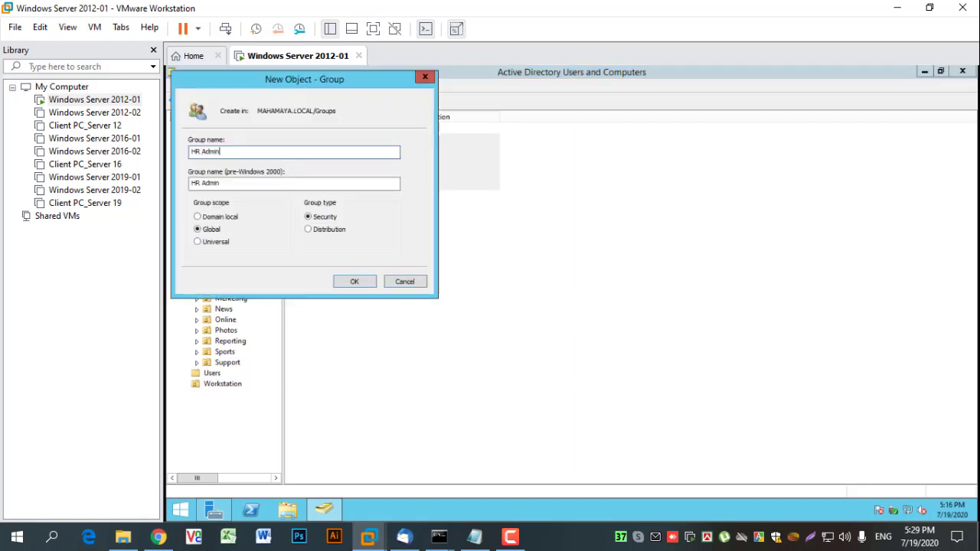
{"action": "key", "text": "Return"}
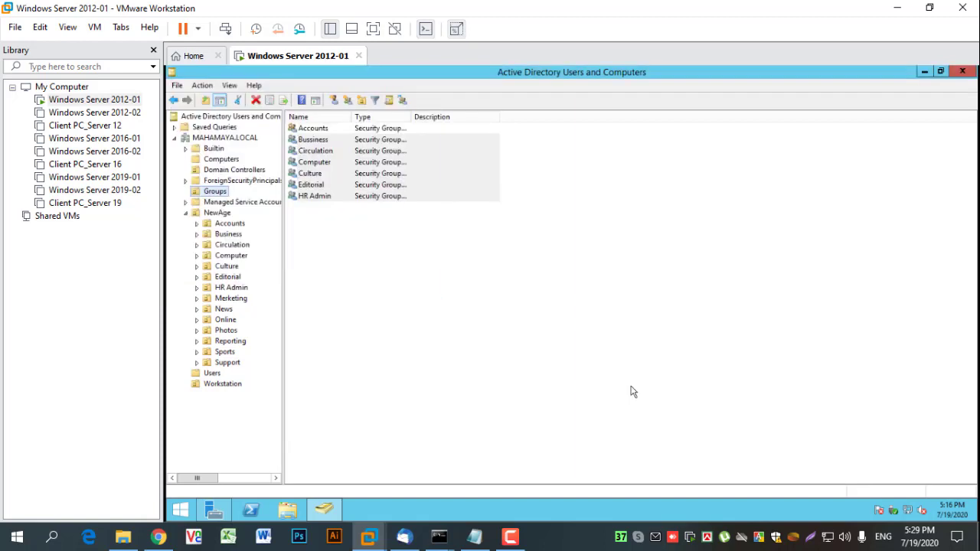
{"action": "left_click", "coordinate": [347, 101]}
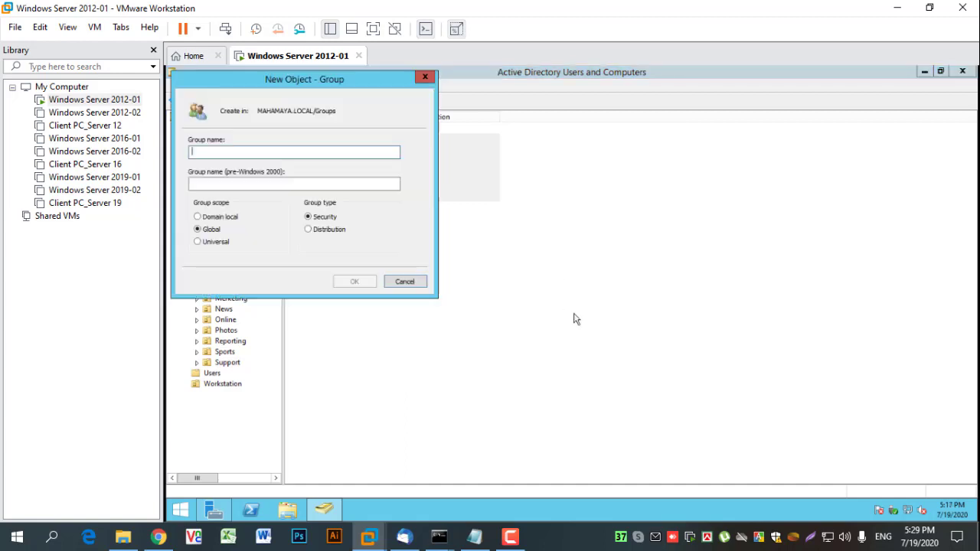
{"action": "type", "text": "Merketing"}
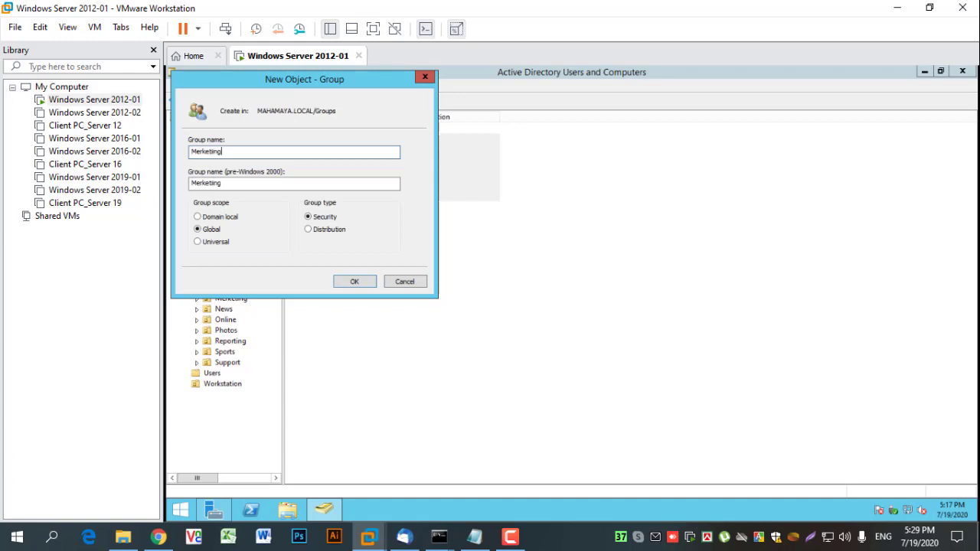
{"action": "key", "text": "Return"}
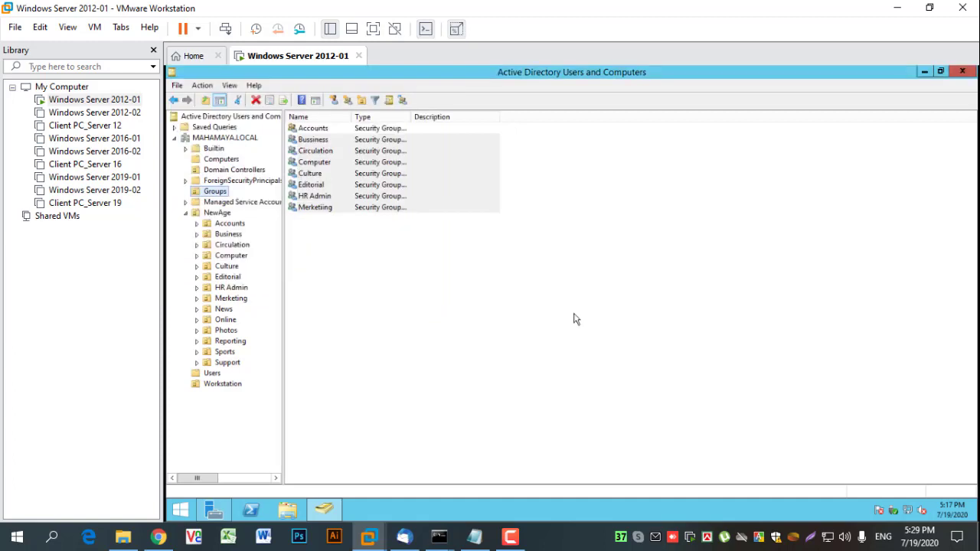
{"action": "left_click", "coordinate": [347, 100]}
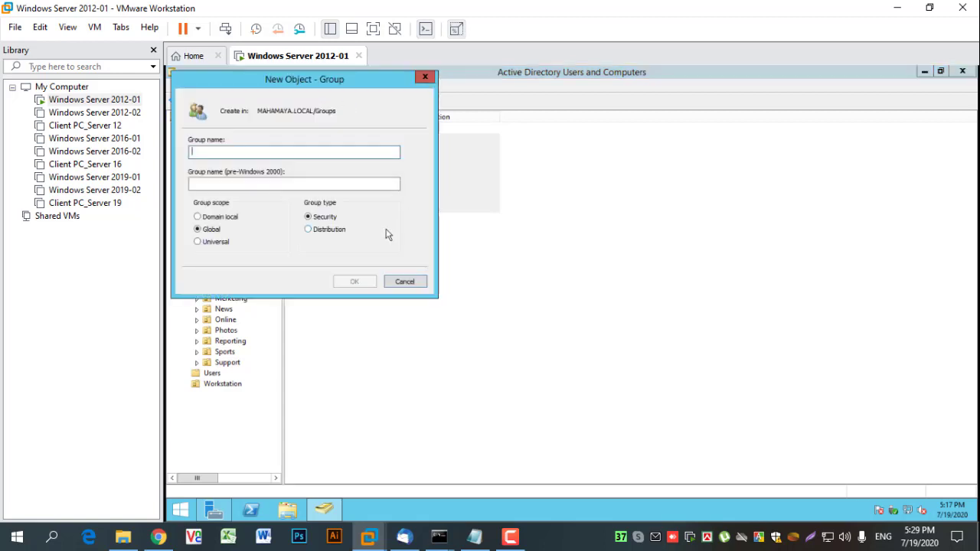
{"action": "type", "text": "News"}
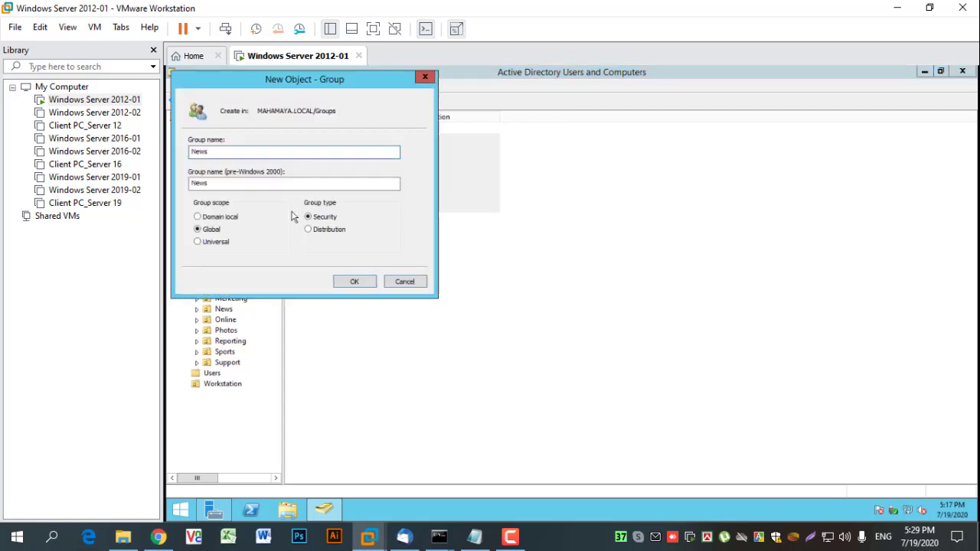
{"action": "left_click", "coordinate": [345, 281]}
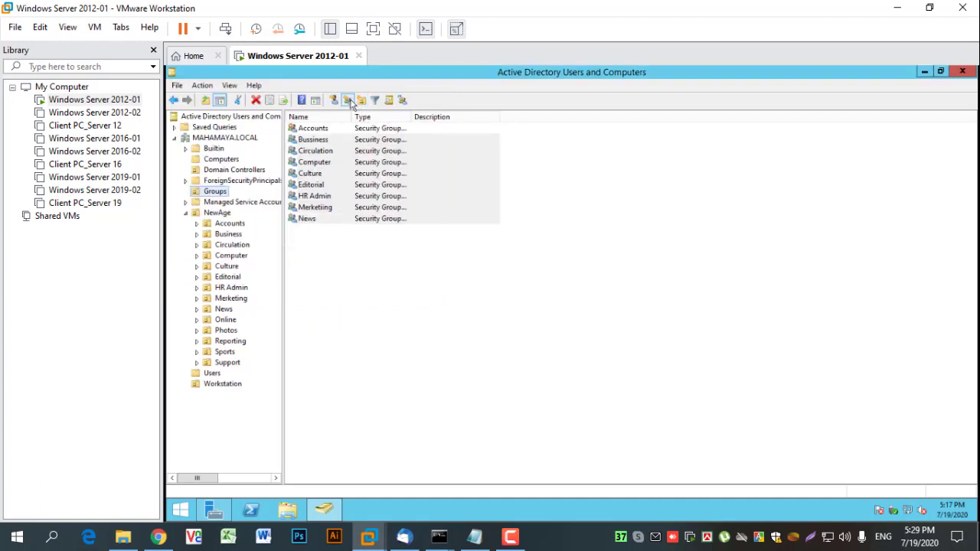
Create the department group beginning 'Onl' and the Photos group.
{"action": "left_click", "coordinate": [348, 102]}
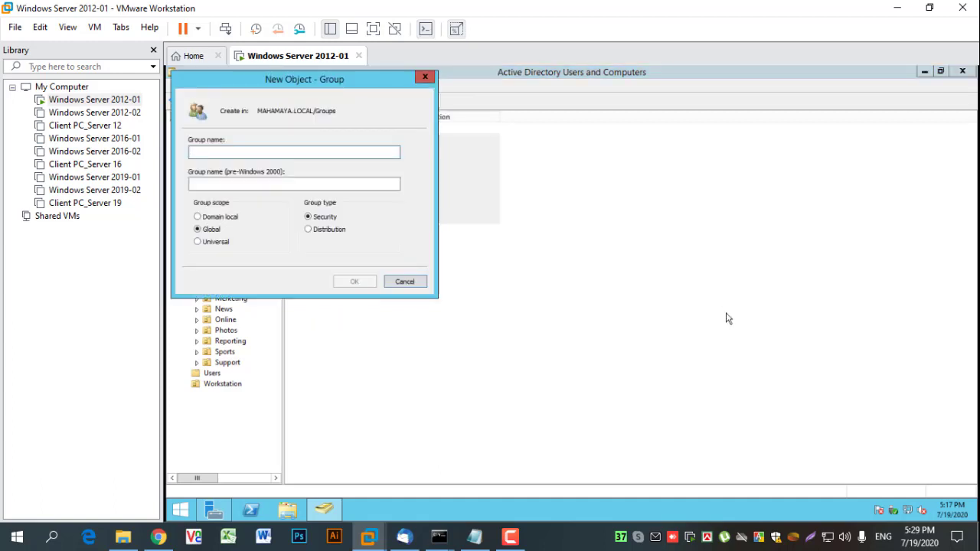
{"action": "type", "text": "Onl"}
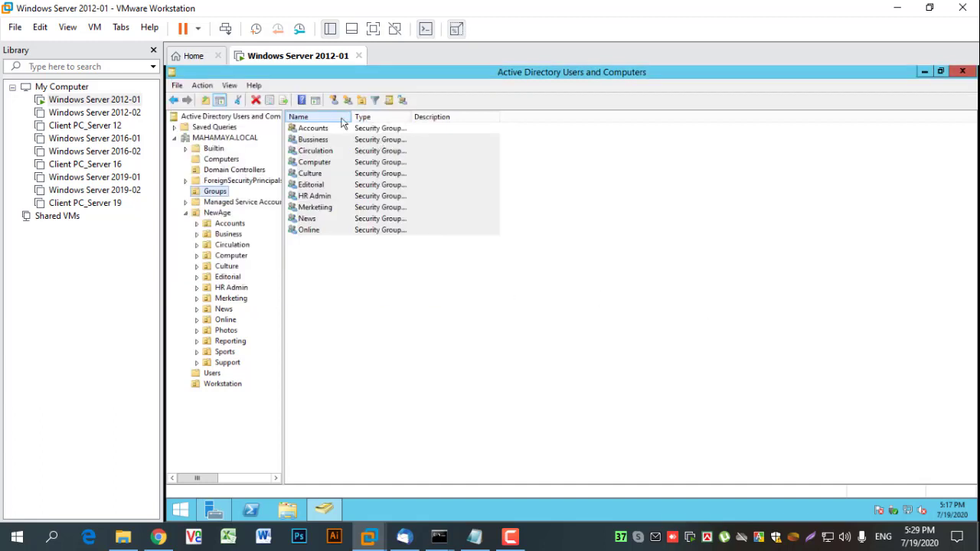
{"action": "left_click", "coordinate": [347, 100]}
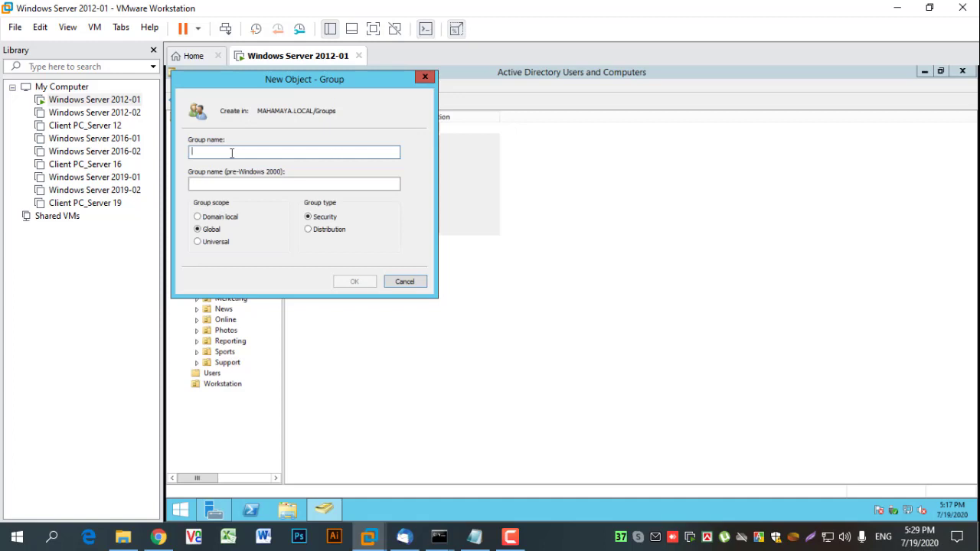
{"action": "type", "text": "Photos"}
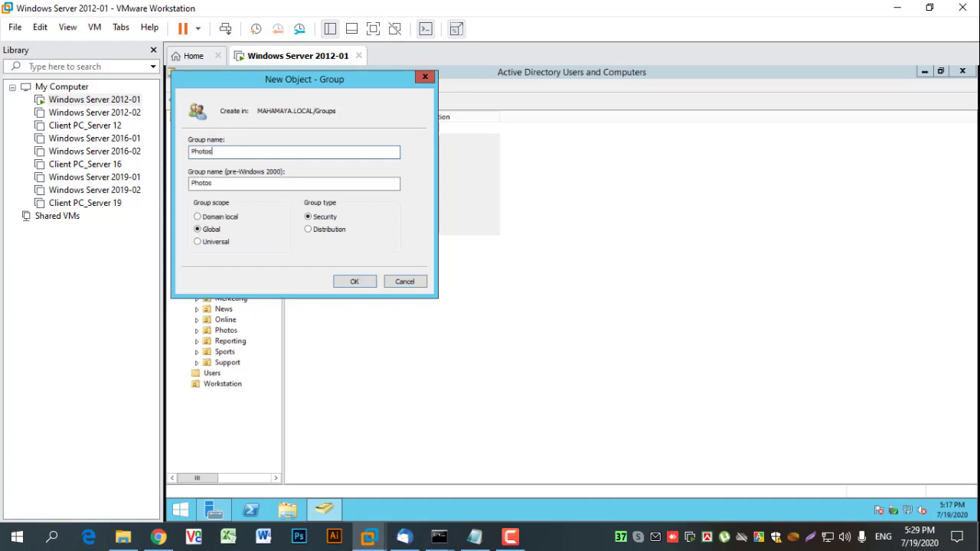
{"action": "left_click", "coordinate": [354, 283]}
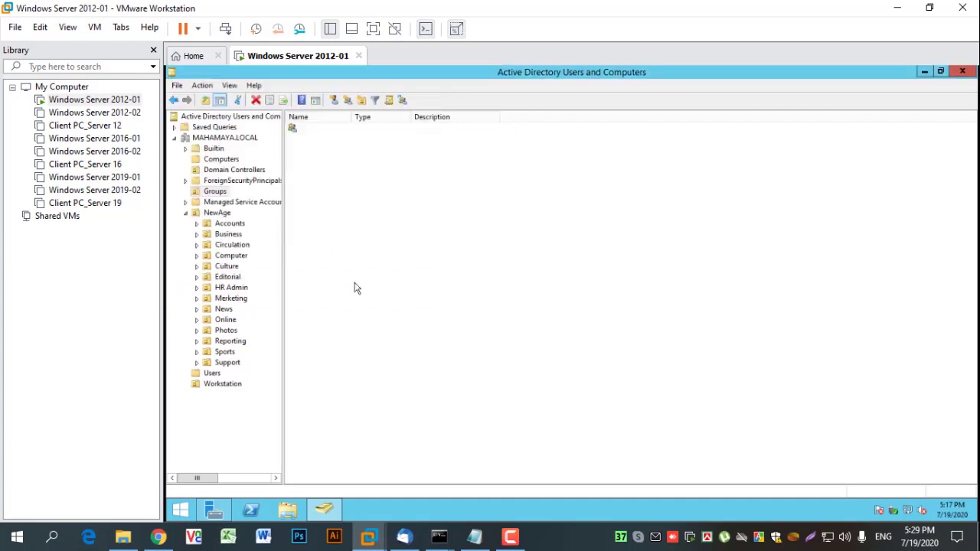
Create the Reporting and Sports security groups.
{"action": "left_click", "coordinate": [348, 101]}
{"action": "type", "text": "Re"}
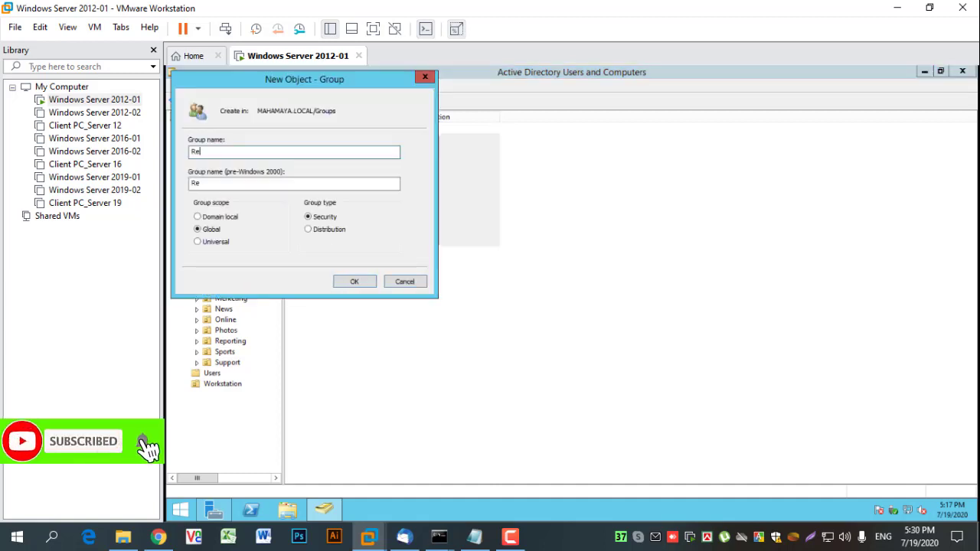
{"action": "type", "text": "porting"}
{"action": "key", "text": "Return"}
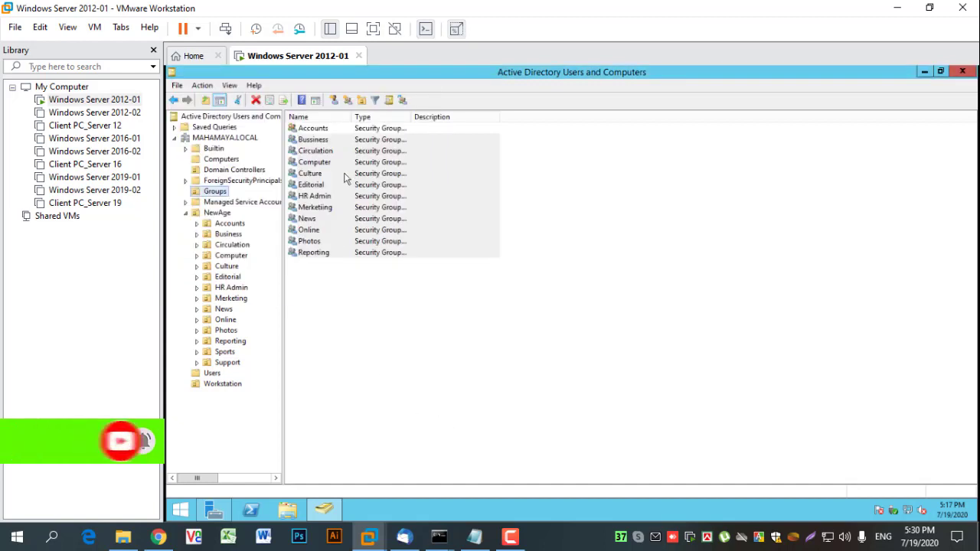
{"action": "left_click", "coordinate": [348, 100]}
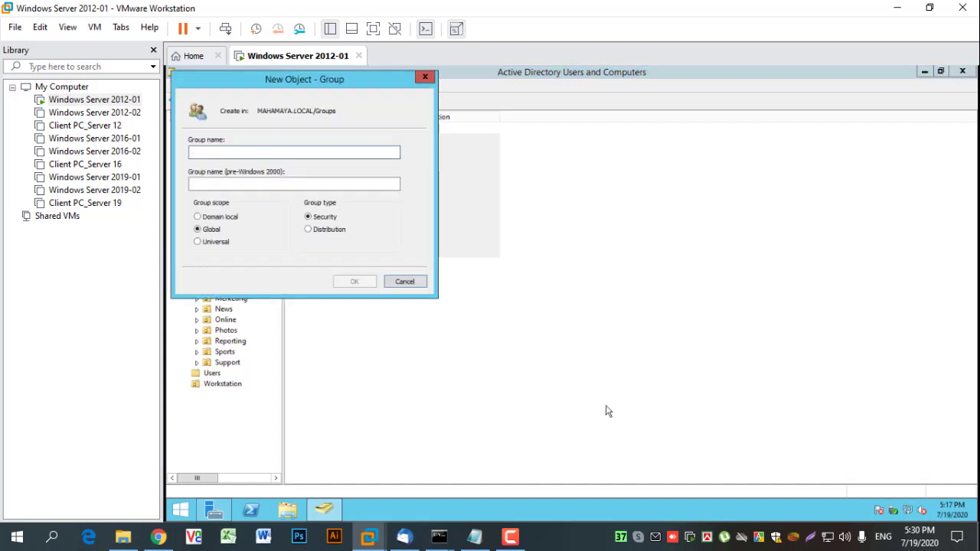
{"action": "type", "text": "Sports"}
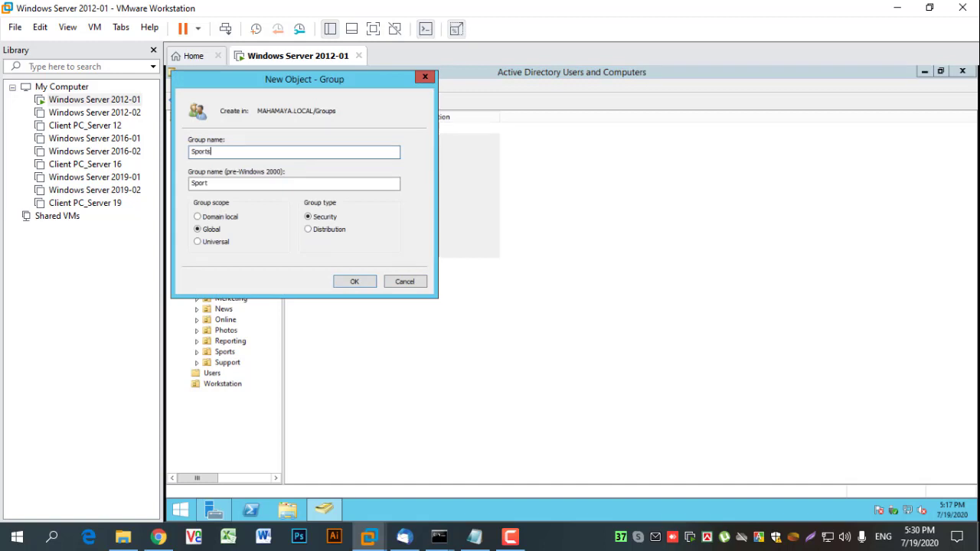
{"action": "key", "text": "Return"}
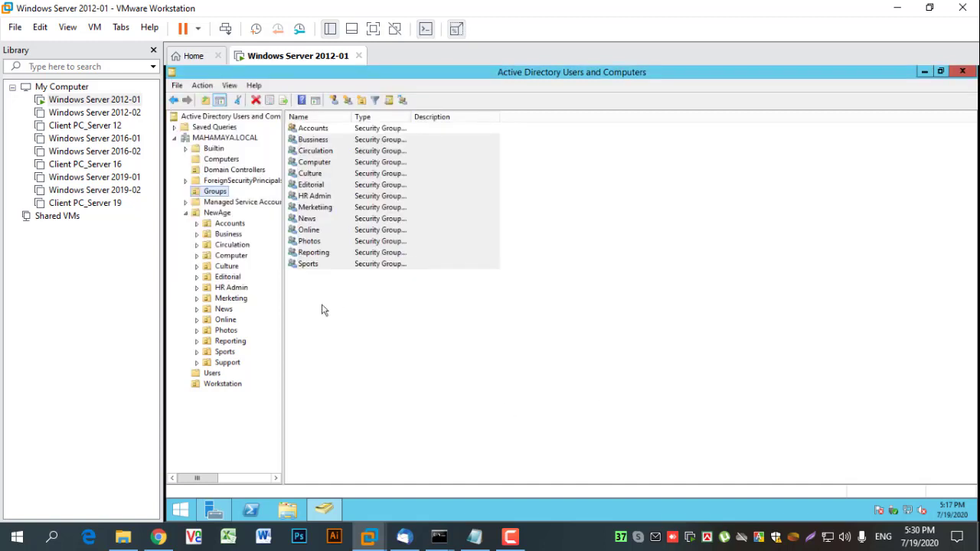
Create the Support security group and clear the row selection.
{"action": "left_click", "coordinate": [348, 101]}
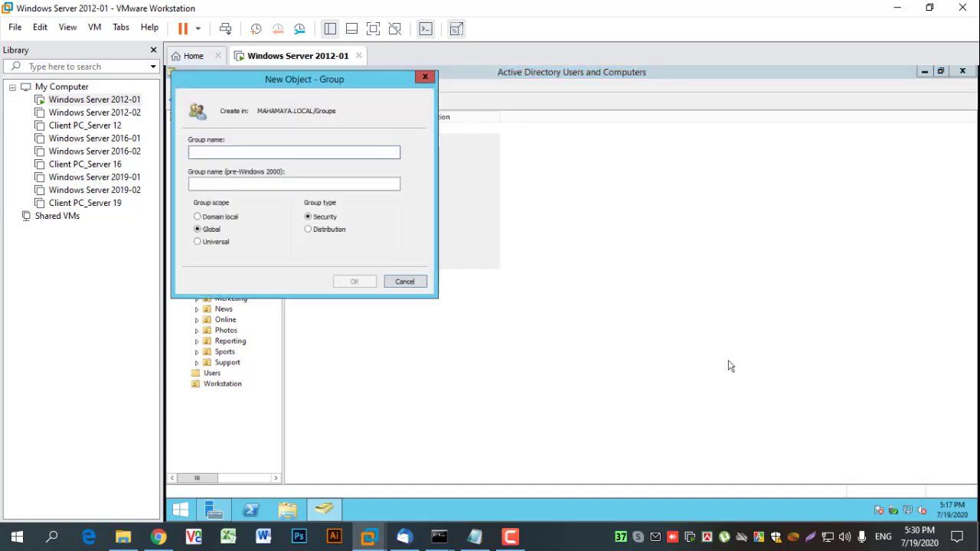
{"action": "type", "text": "Support"}
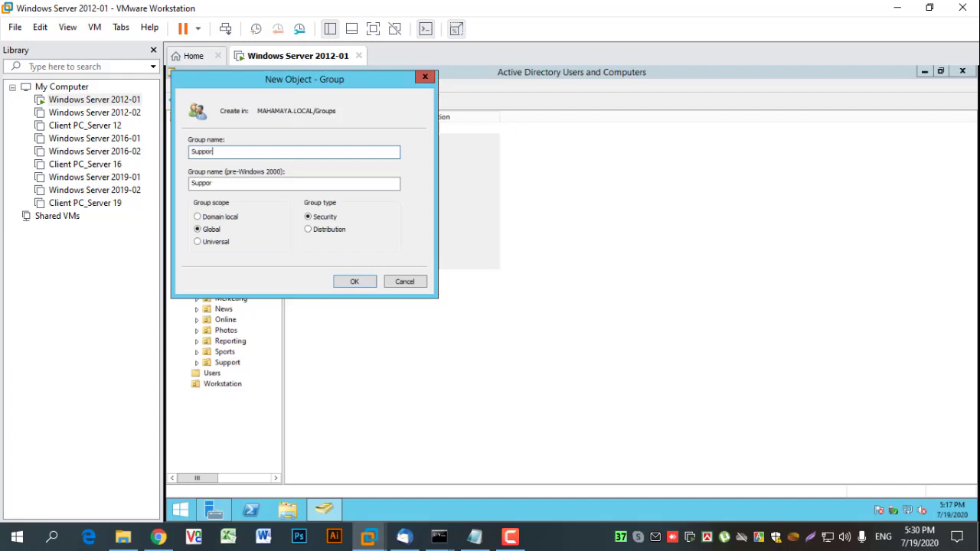
{"action": "left_click", "coordinate": [354, 282]}
{"action": "left_click", "coordinate": [420, 364]}
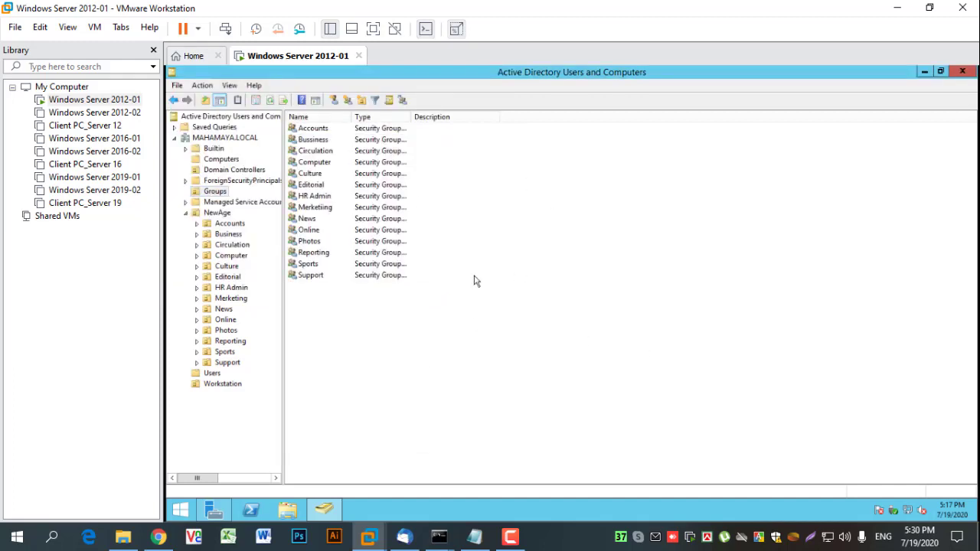
Start a new user in NewAge/Accounts, entering the user's name and password.
{"action": "left_click", "coordinate": [221, 214]}
{"action": "left_click", "coordinate": [223, 225]}
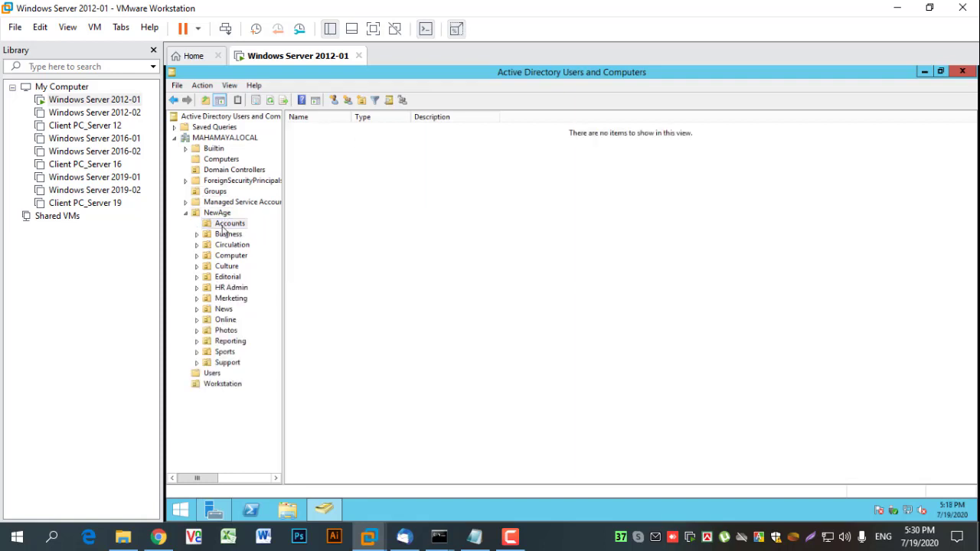
{"action": "right_click", "coordinate": [237, 228]}
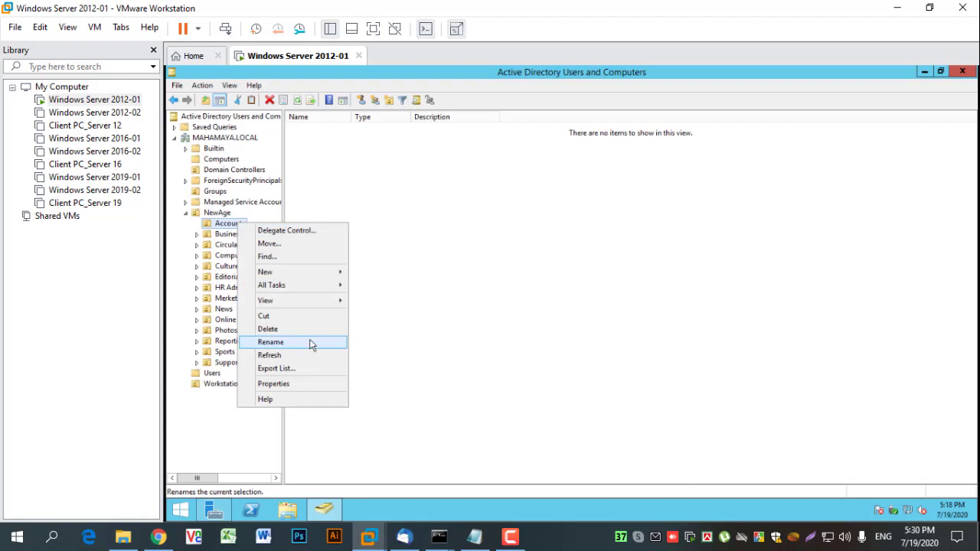
{"action": "mouse_move", "coordinate": [306, 274]}
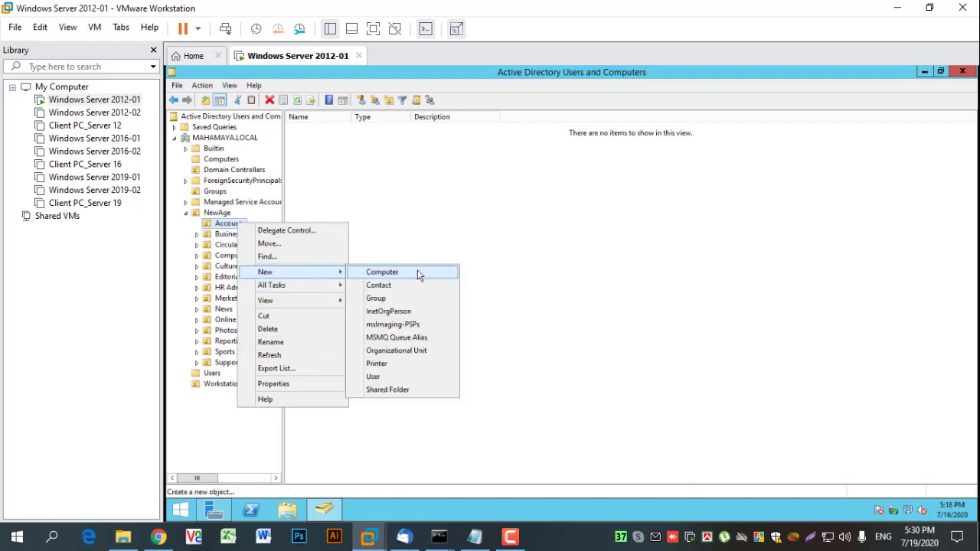
{"action": "left_click", "coordinate": [382, 376]}
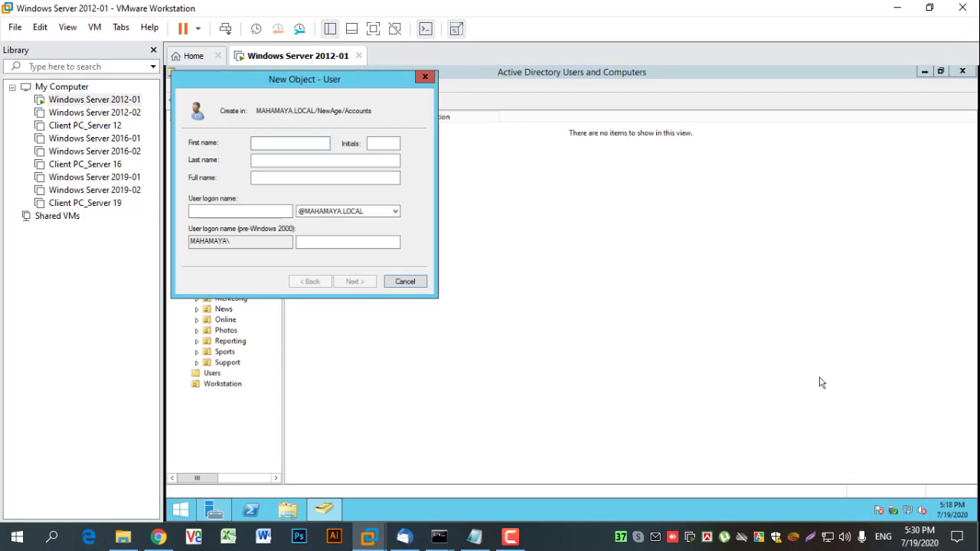
{"action": "type", "text": "Sabuj"}
{"action": "key", "text": "Tab"}
{"action": "key", "text": "Tab"}
{"action": "key", "text": "Tab"}
{"action": "key", "text": "Tab"}
{"action": "type", "text": "S"}
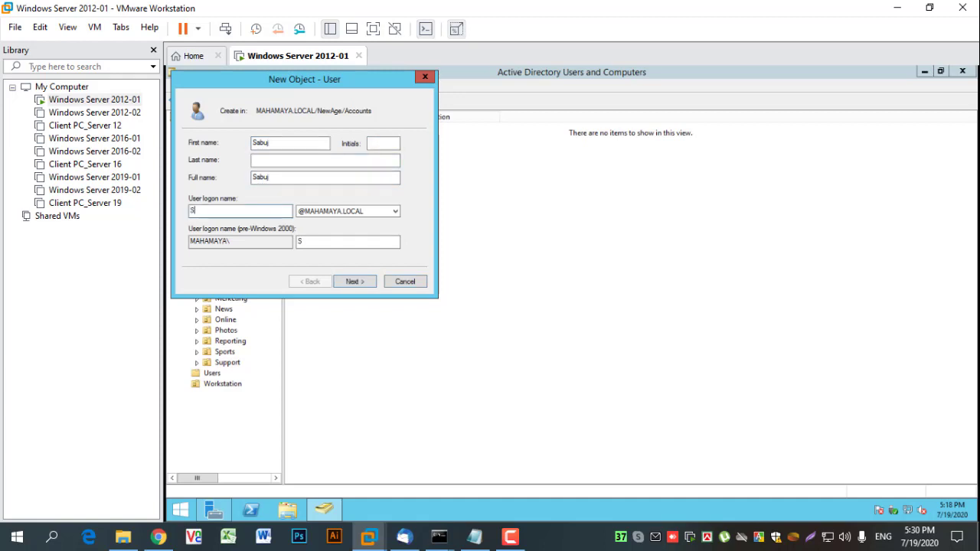
{"action": "key", "text": "Return"}
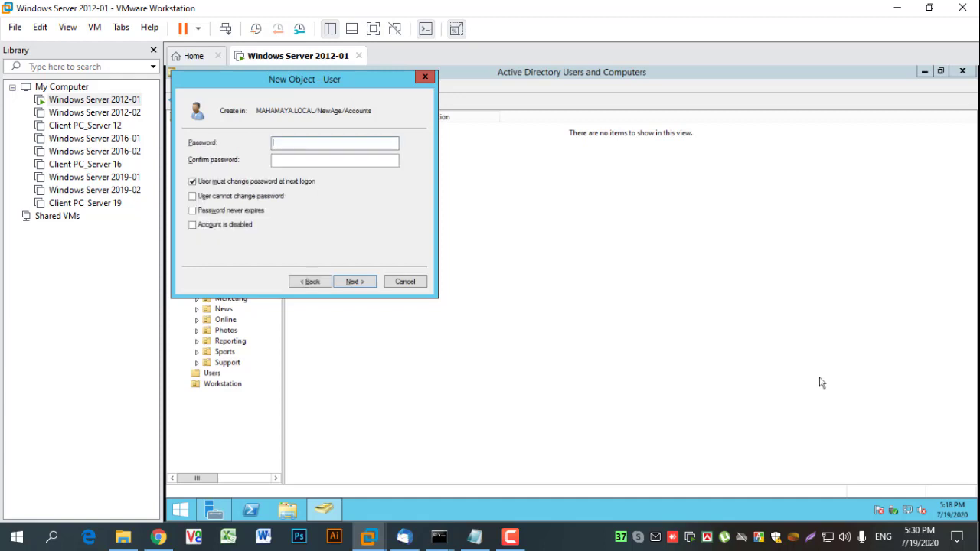
{"action": "type", "text": "P"}
{"action": "key", "text": "Tab"}
Make the password never expire with no forced change, finish, and open Business.
{"action": "left_click", "coordinate": [234, 182]}
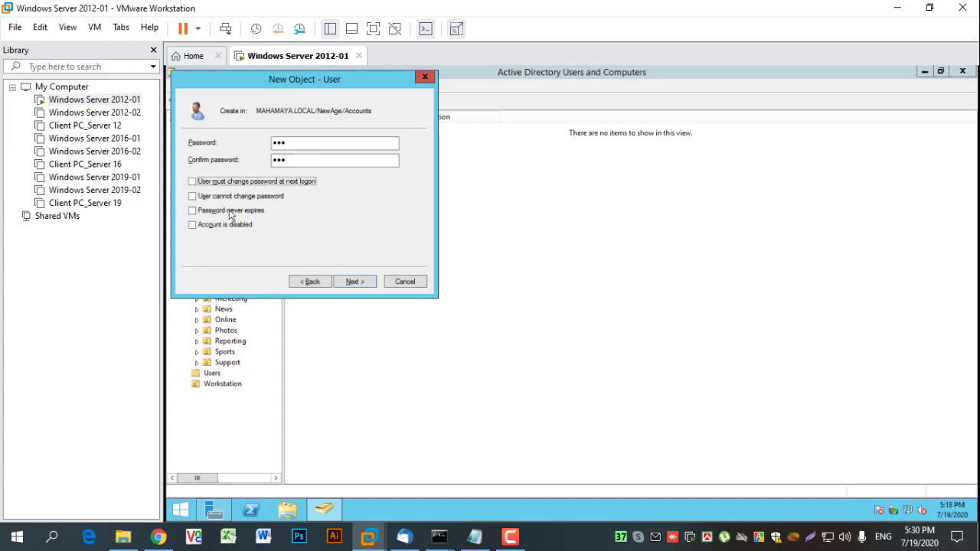
{"action": "left_click", "coordinate": [230, 213]}
{"action": "left_click", "coordinate": [363, 285]}
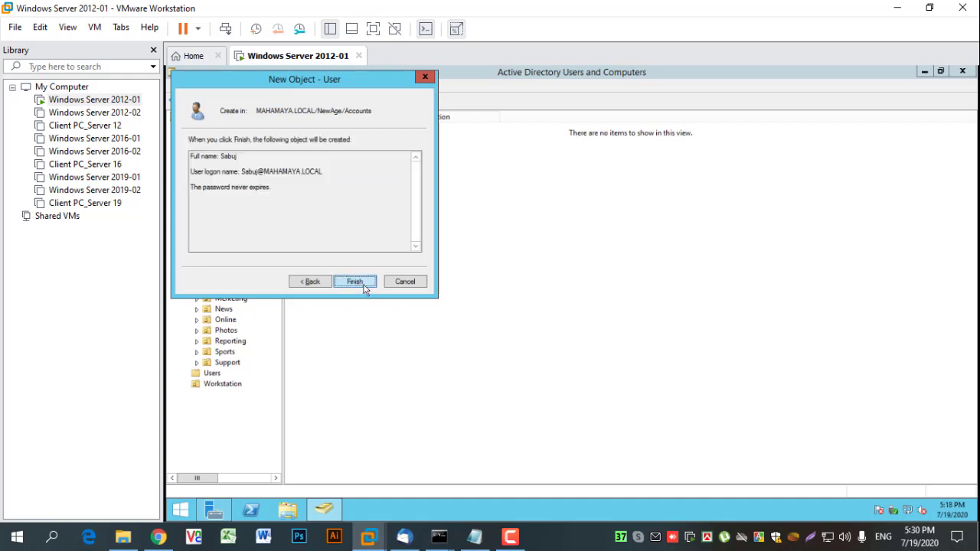
{"action": "left_click", "coordinate": [364, 286]}
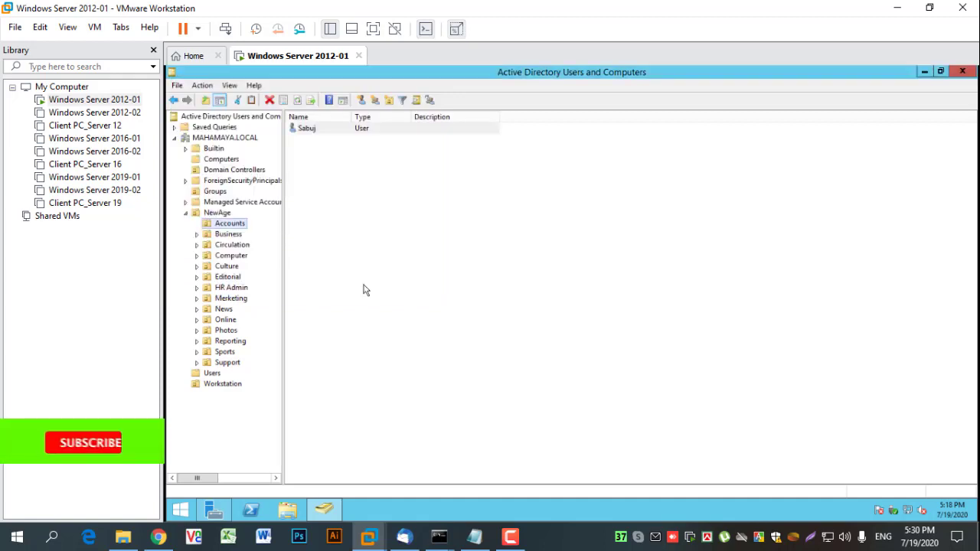
{"action": "left_click", "coordinate": [229, 235]}
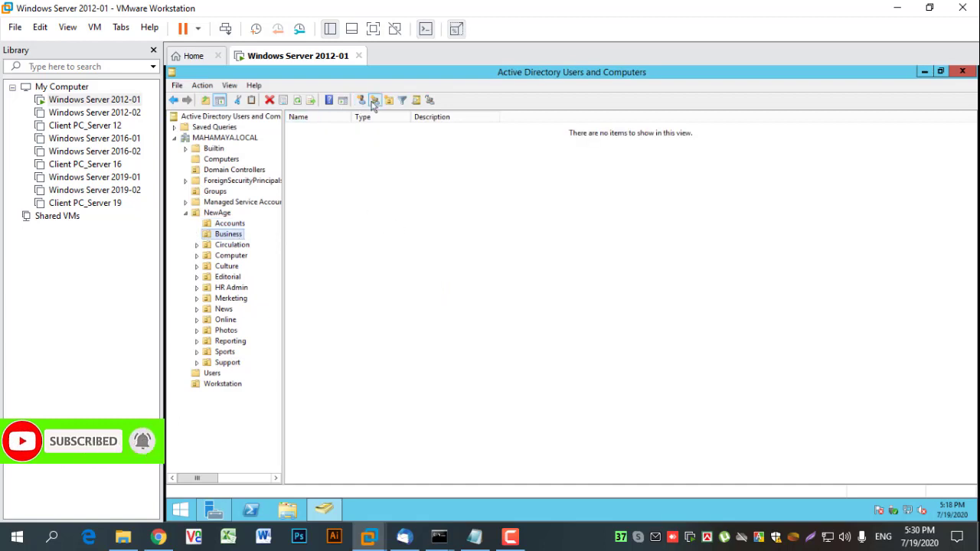
Cancel a group mistakenly started with the user's name in Business.
{"action": "left_click", "coordinate": [374, 102]}
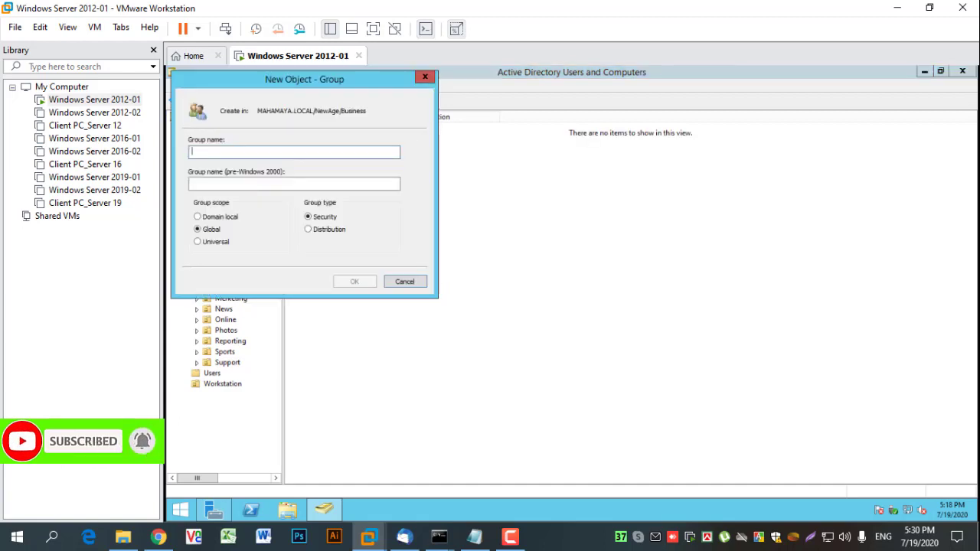
{"action": "type", "text": "Moinul"}
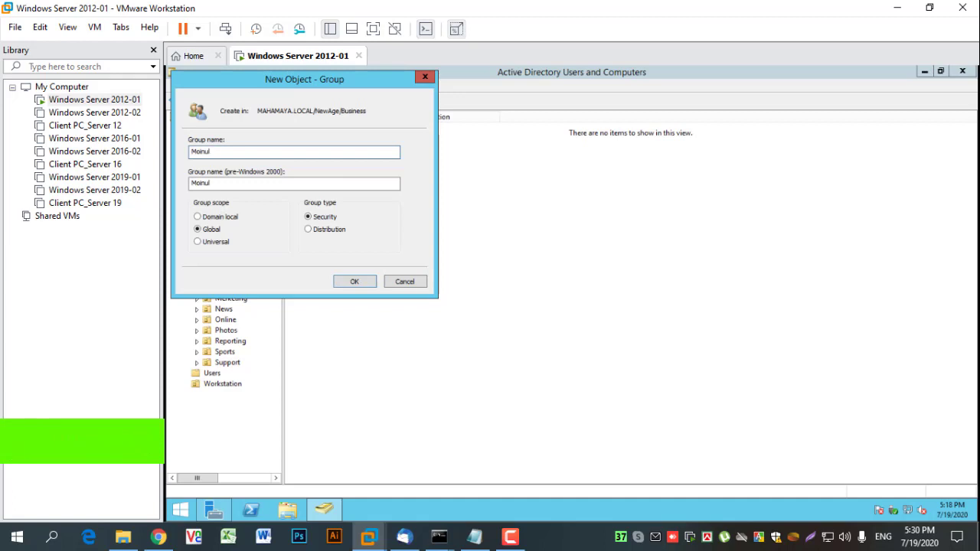
{"action": "left_click", "coordinate": [417, 283]}
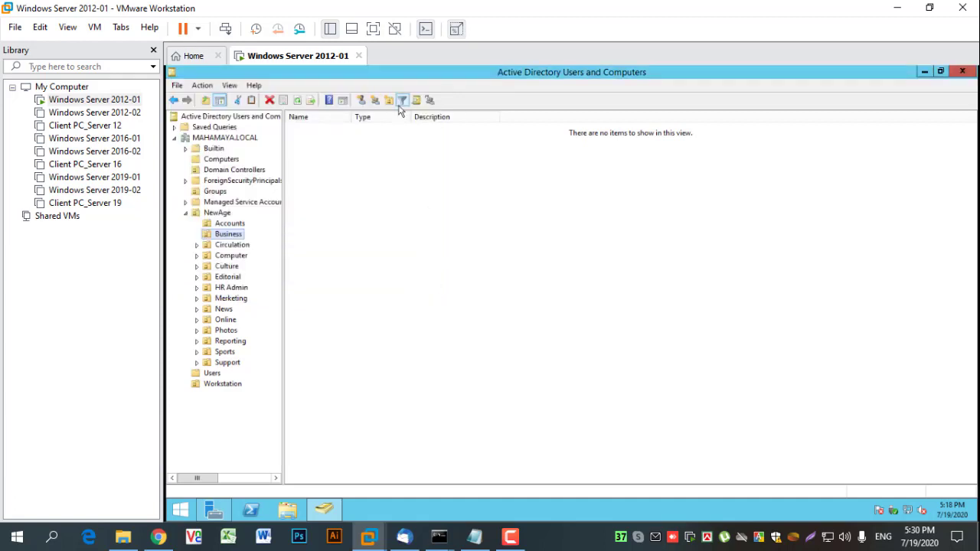
Start a new user in Business with the first name, last name and logon name.
{"action": "right_click", "coordinate": [227, 235]}
{"action": "mouse_move", "coordinate": [275, 285]}
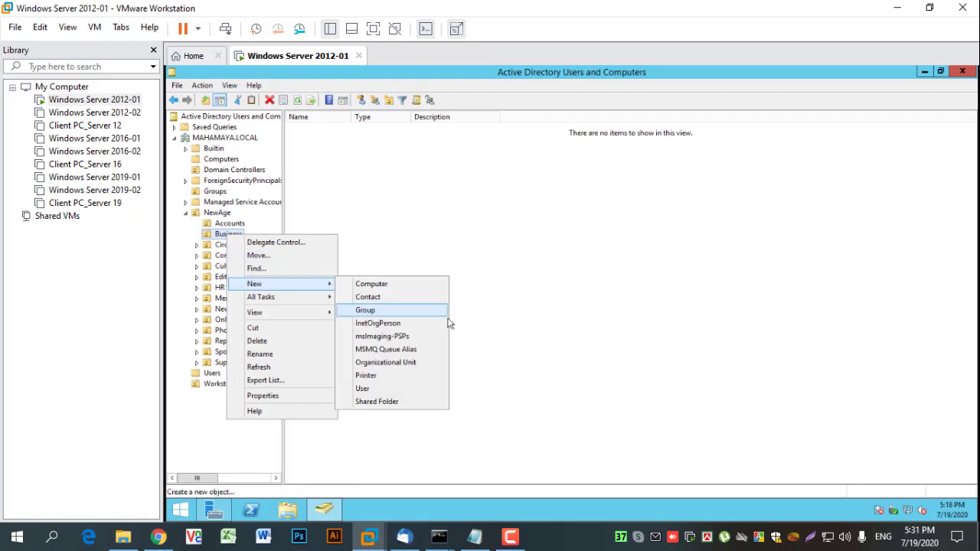
{"action": "left_click", "coordinate": [375, 390]}
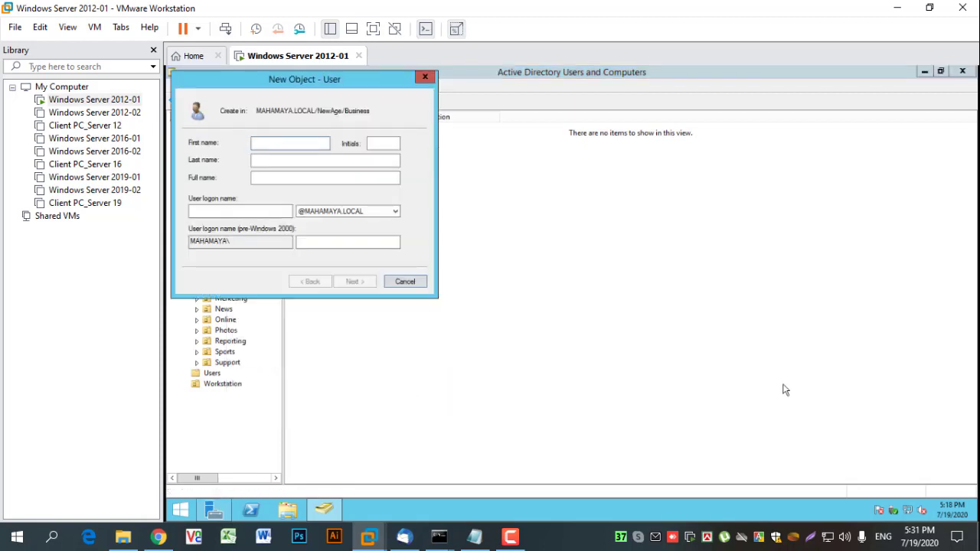
{"action": "type", "text": "Mo"}
{"action": "key", "text": "Tab"}
{"action": "key", "text": "Tab"}
{"action": "type", "text": "Hu"}
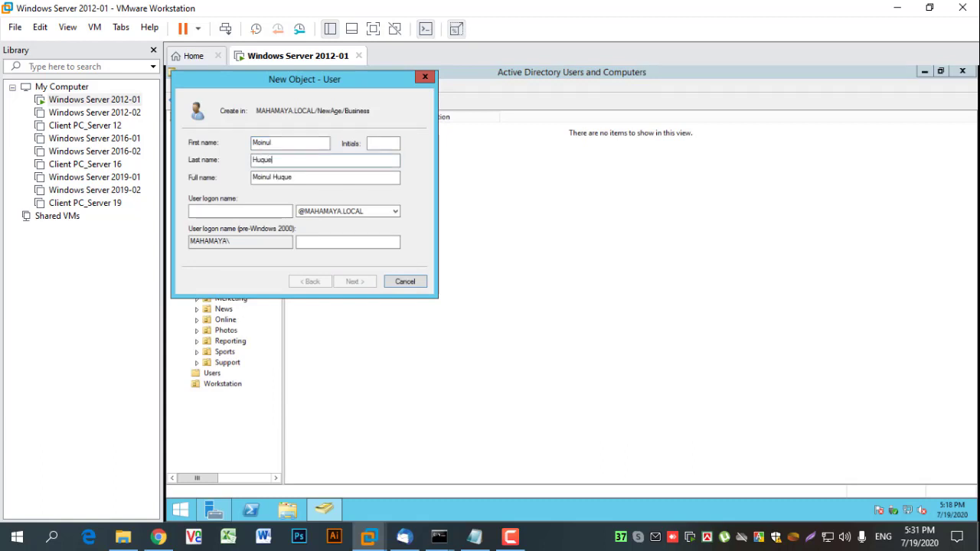
{"action": "left_click", "coordinate": [231, 211]}
{"action": "type", "text": "Moinul"}
{"action": "key", "text": "Return"}
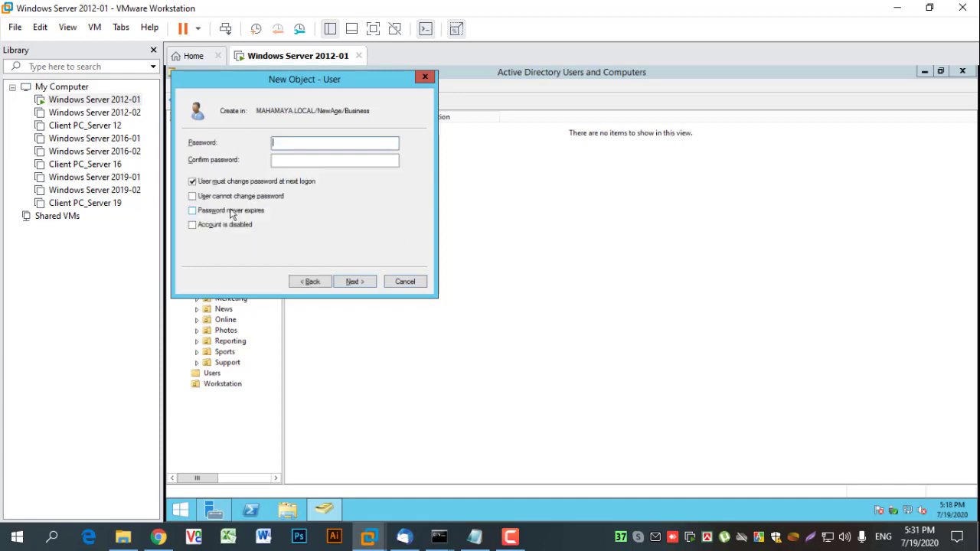
Set the password with no forced change and never expiring, finish, then open Circulation.
{"action": "type", "text": "123"}
{"action": "key", "text": "Tab"}
{"action": "type", "text": "1"}
{"action": "left_click", "coordinate": [235, 183]}
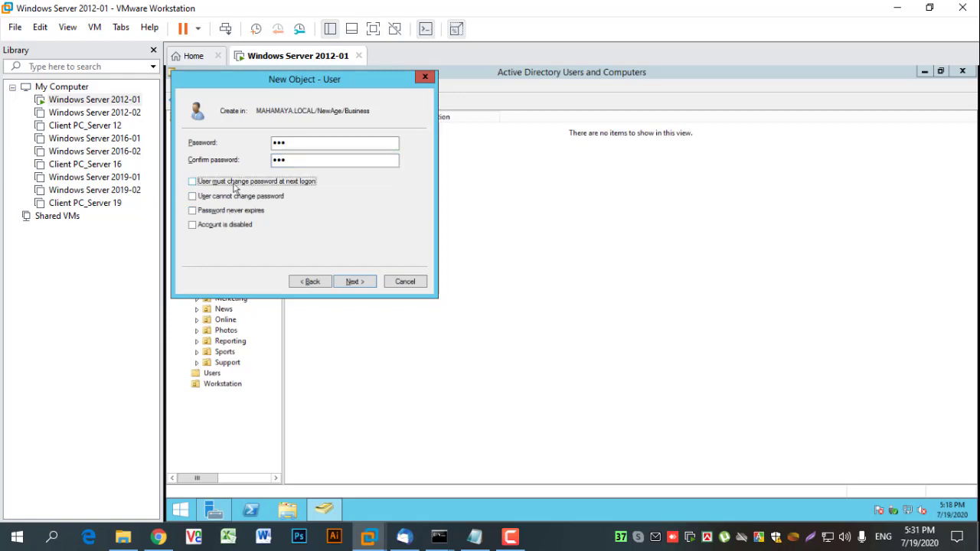
{"action": "left_click", "coordinate": [239, 211]}
{"action": "left_click", "coordinate": [368, 284]}
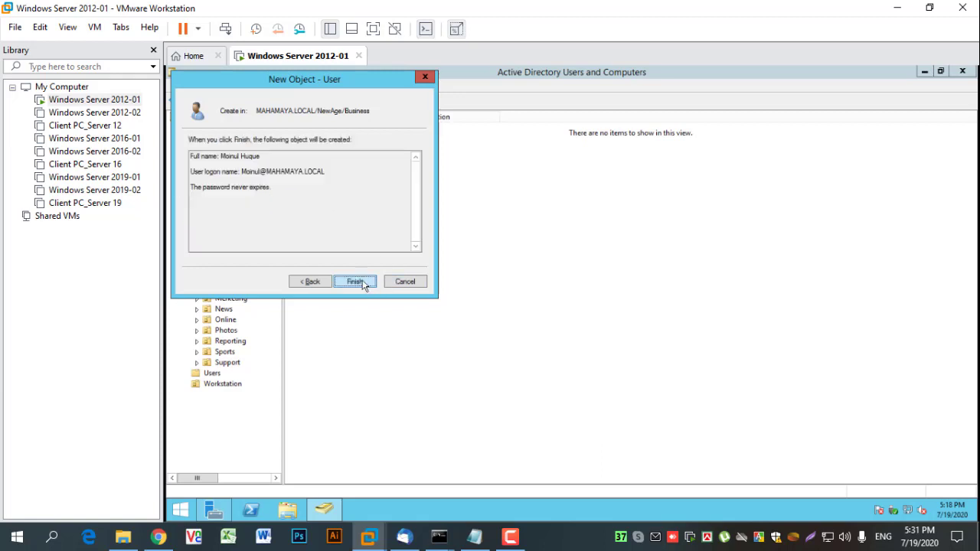
{"action": "left_click", "coordinate": [367, 283]}
{"action": "left_click", "coordinate": [229, 245]}
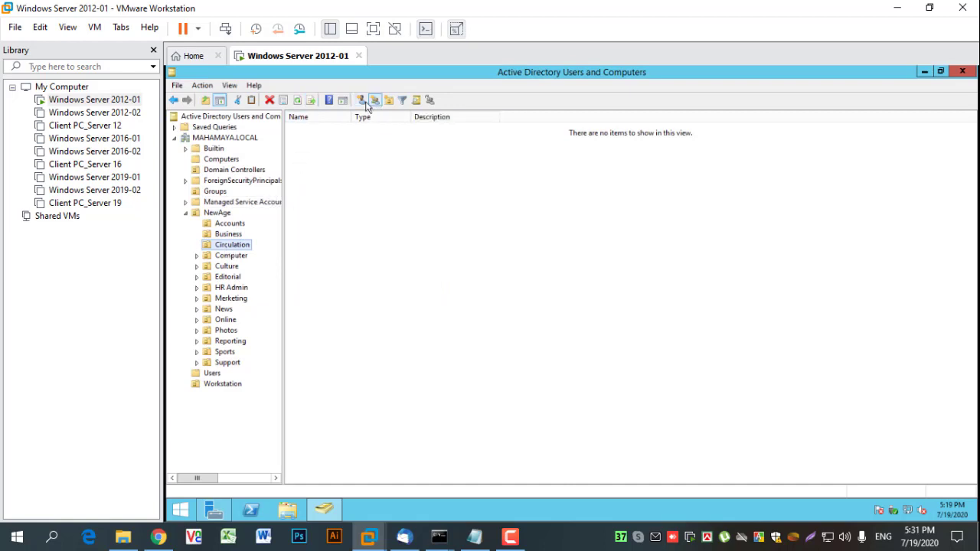
Start a new user in Circulation, entering the user's name and logon name.
{"action": "right_click", "coordinate": [236, 244]}
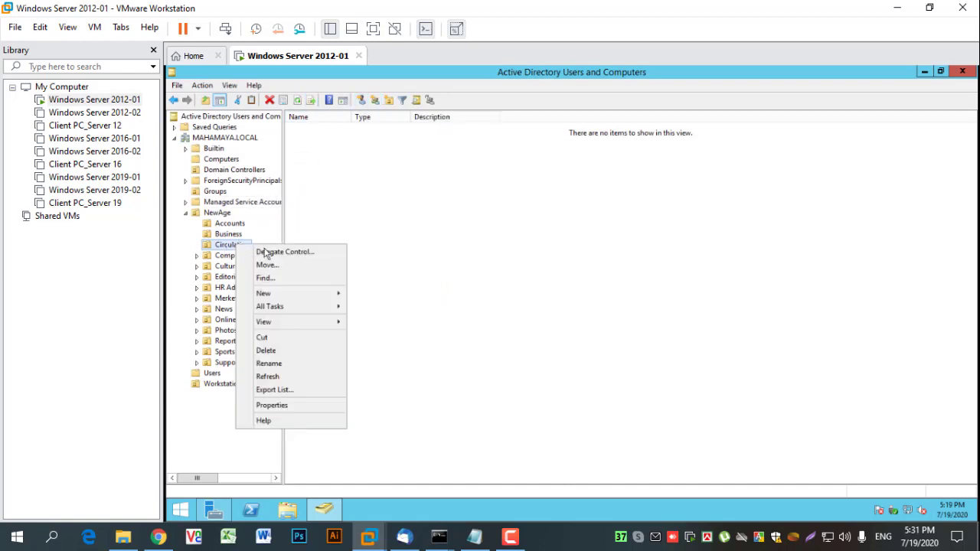
{"action": "mouse_move", "coordinate": [296, 291]}
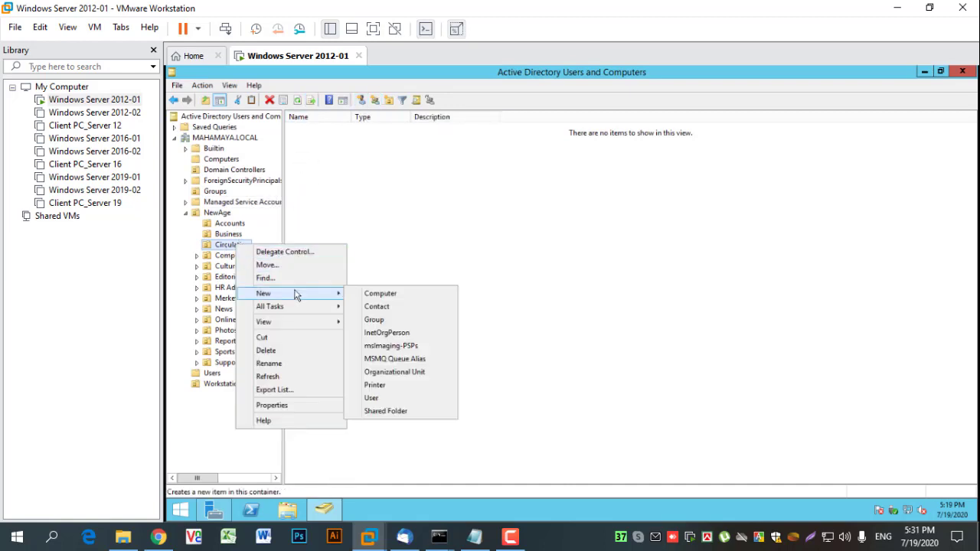
{"action": "left_click", "coordinate": [387, 397]}
{"action": "type", "text": "Miraj"}
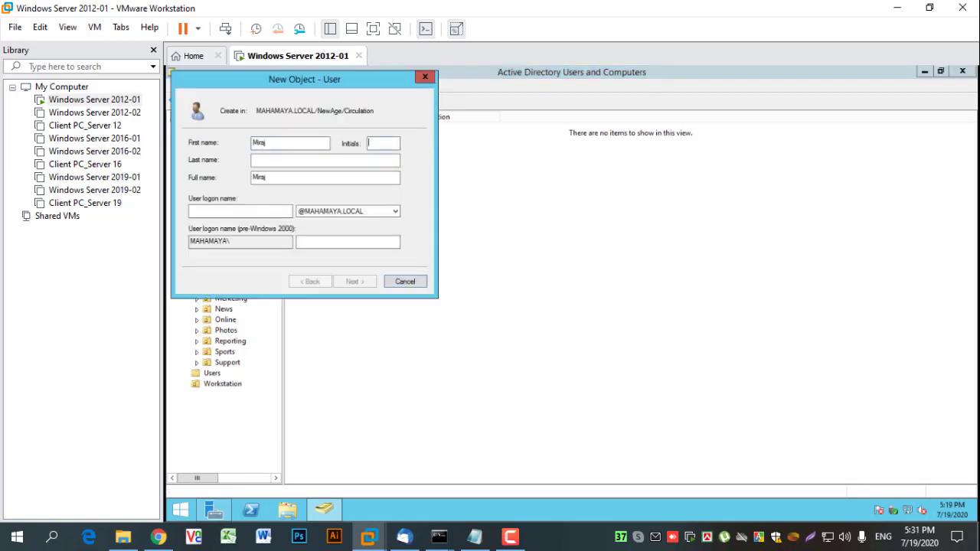
{"action": "key", "text": "Tab"}
{"action": "key", "text": "Tab"}
{"action": "type", "text": "Mi"}
{"action": "key", "text": "Return"}
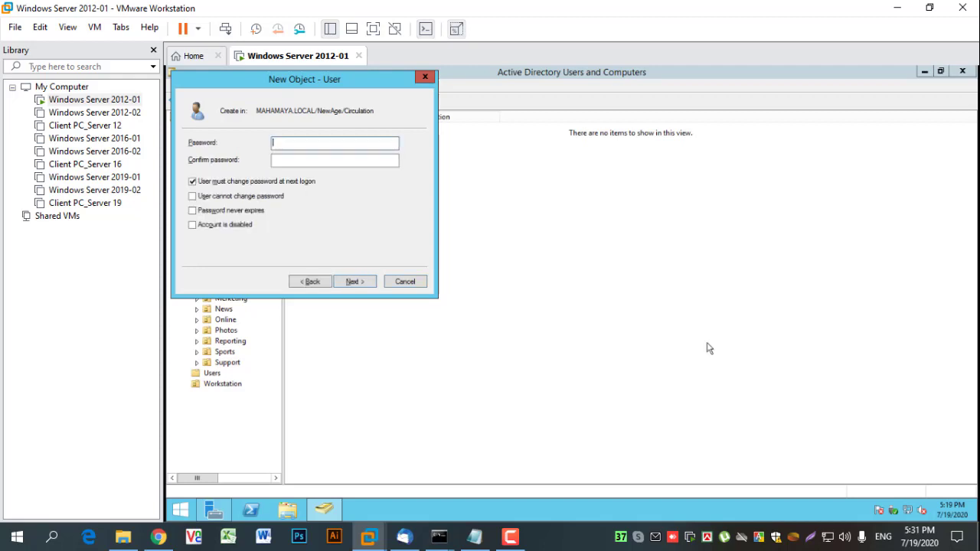
Set the password with no forced change and never expiring, finish, then open Computer.
{"action": "type", "text": "P"}
{"action": "key", "text": "Tab"}
{"action": "type", "text": "Pa"}
{"action": "left_click", "coordinate": [208, 184]}
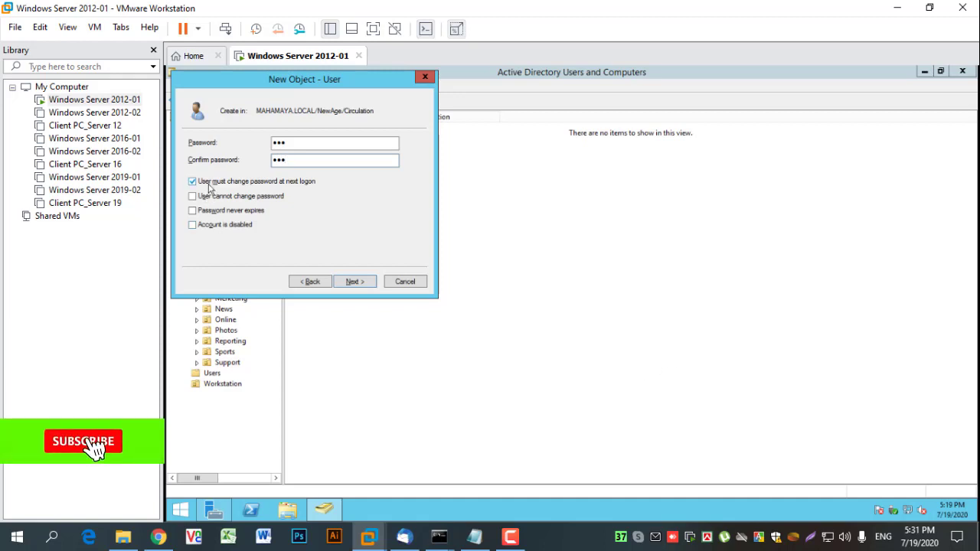
{"action": "left_click", "coordinate": [216, 210]}
{"action": "left_click", "coordinate": [348, 282]}
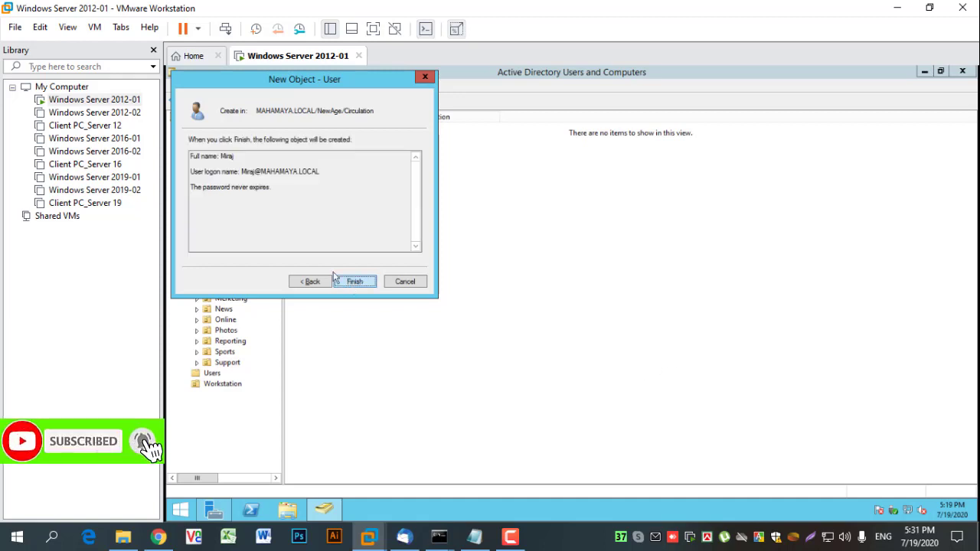
{"action": "left_click", "coordinate": [349, 281]}
{"action": "left_click", "coordinate": [243, 256]}
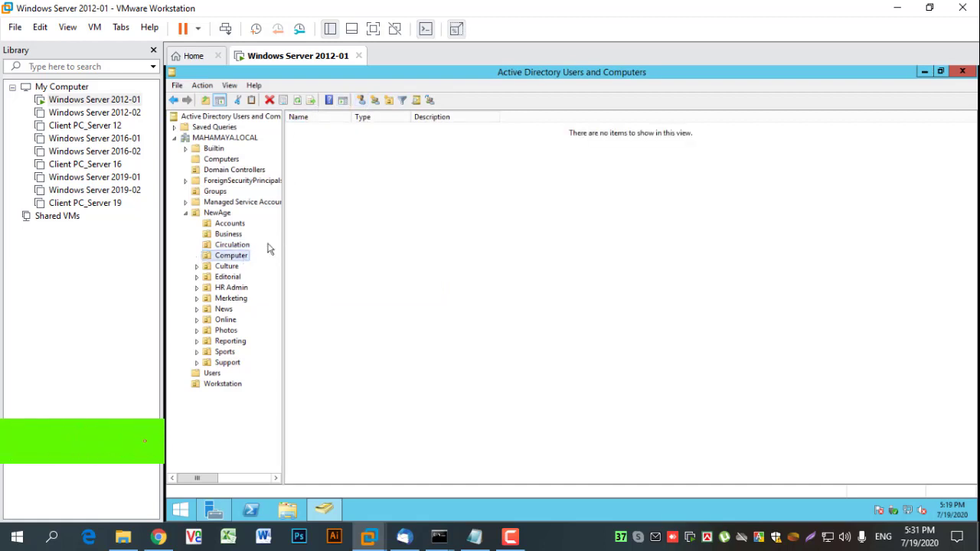
Start a new user in the Computer OU, entering the user's name and logon name.
{"action": "right_click", "coordinate": [245, 259]}
{"action": "mouse_move", "coordinate": [310, 307]}
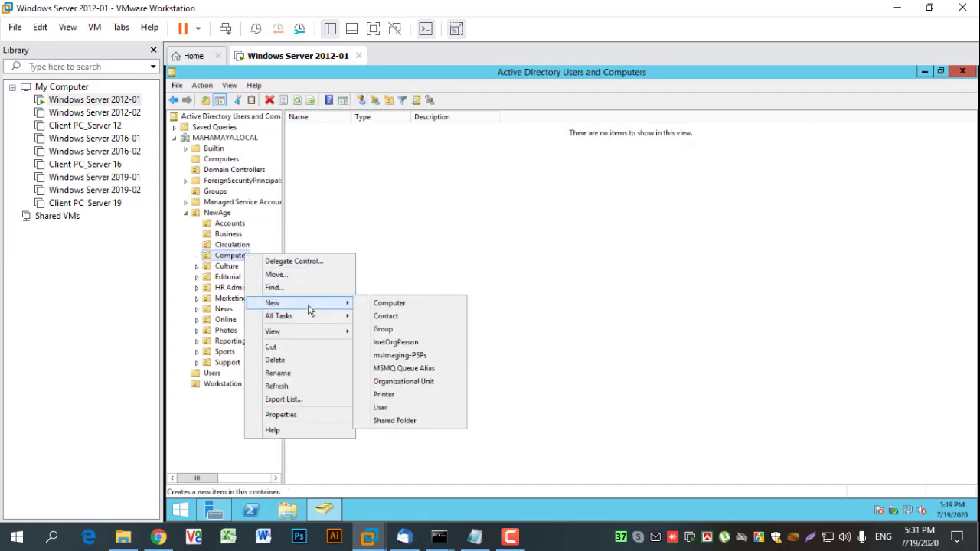
{"action": "left_click", "coordinate": [407, 405]}
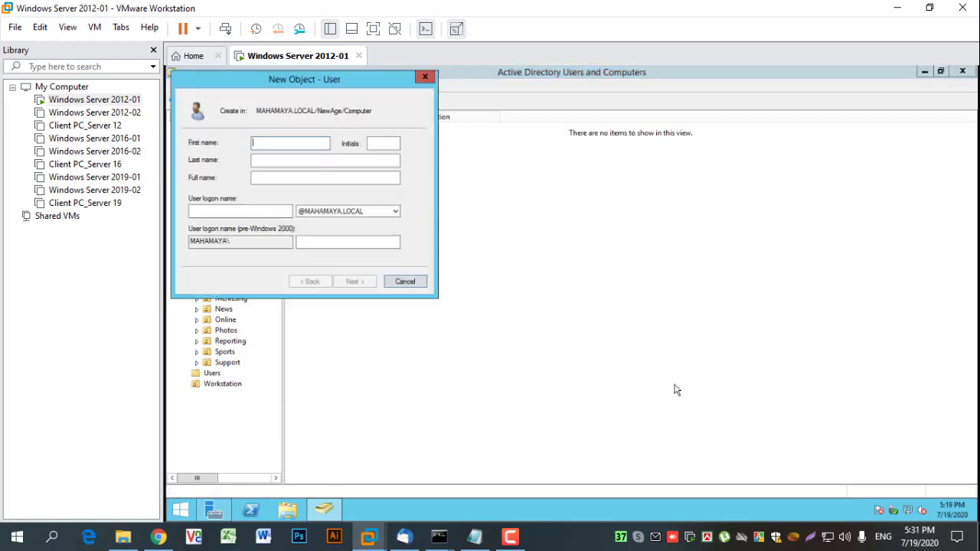
{"action": "type", "text": "Mosto"}
{"action": "key", "text": "Tab"}
{"action": "key", "text": "Tab"}
{"action": "key", "text": "Tab"}
{"action": "key", "text": "Tab"}
{"action": "type", "text": "Mos"}
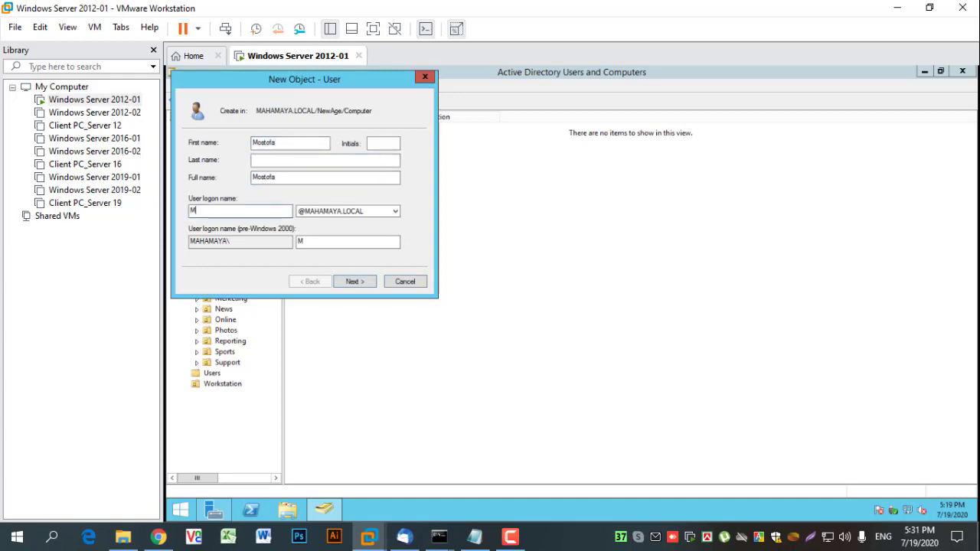
{"action": "type", "text": "taf"}
{"action": "type", "text": "fa"}
{"action": "key", "text": "Return"}
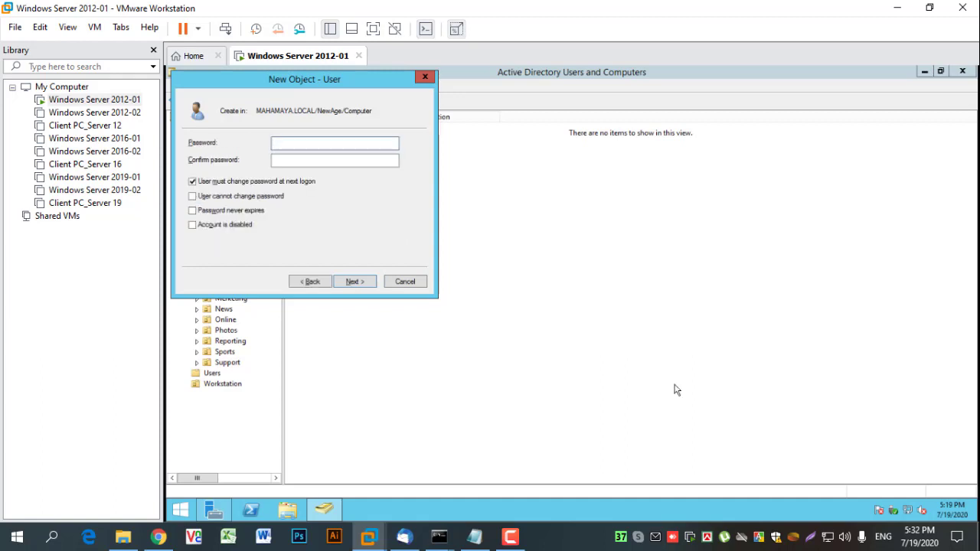
Set the password with no forced change and never expiring, finish, then open Culture.
{"action": "type", "text": "123"}
{"action": "key", "text": "Tab"}
{"action": "type", "text": "1"}
{"action": "left_click", "coordinate": [229, 182]}
{"action": "left_click", "coordinate": [220, 211]}
{"action": "left_click", "coordinate": [355, 281]}
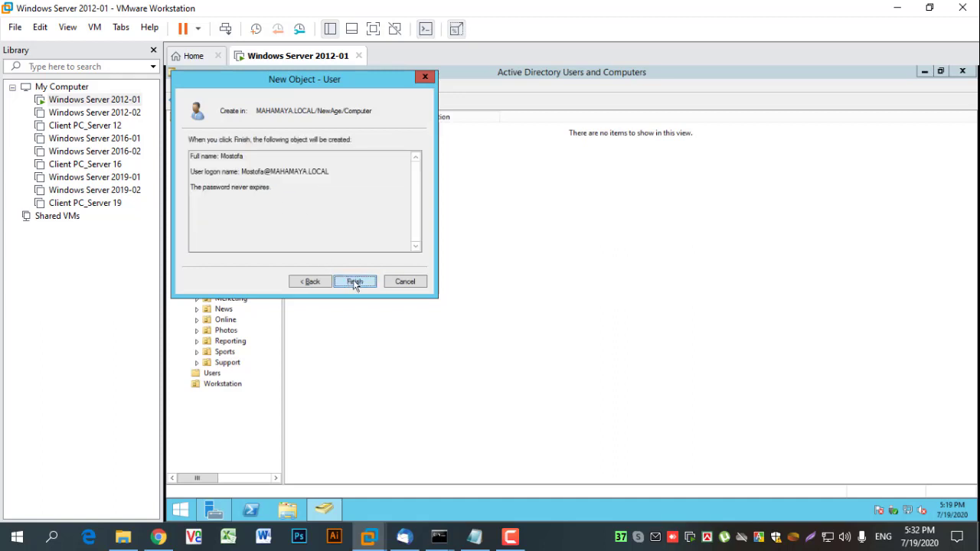
{"action": "left_click", "coordinate": [355, 282]}
{"action": "left_click", "coordinate": [228, 267]}
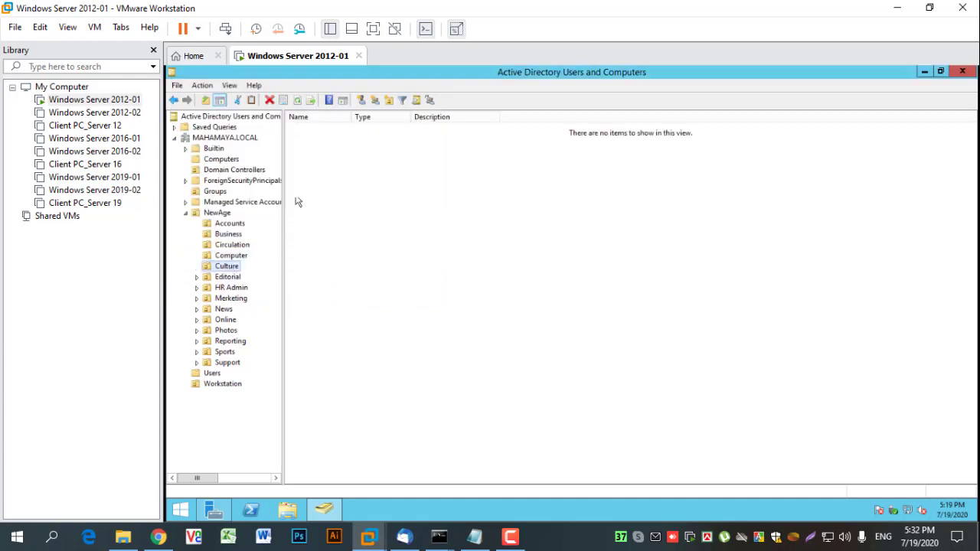
Start a new user in the Culture OU, entering the first name and user logon name.
{"action": "left_click", "coordinate": [360, 100]}
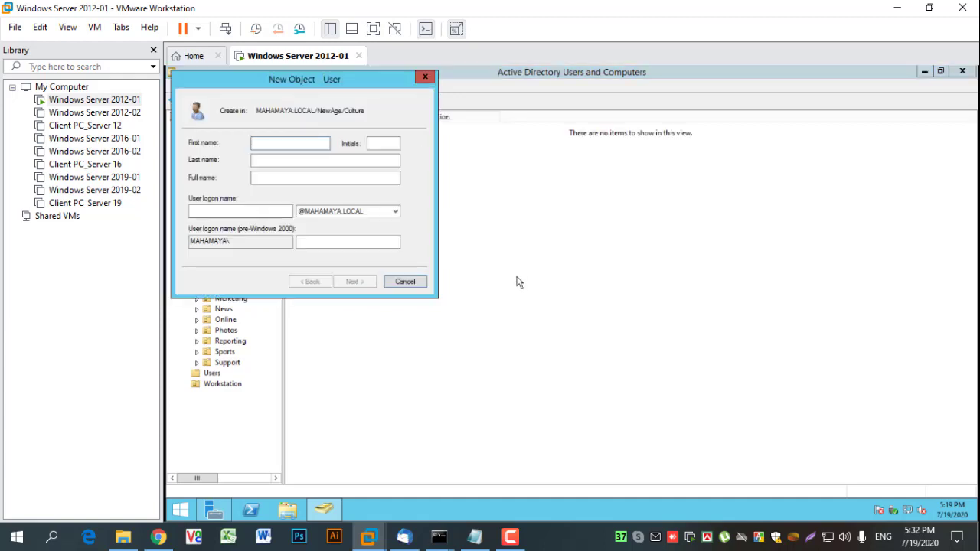
{"action": "type", "text": "Mainul"}
{"action": "key", "text": "Tab"}
{"action": "key", "text": "Tab"}
{"action": "key", "text": "Tab"}
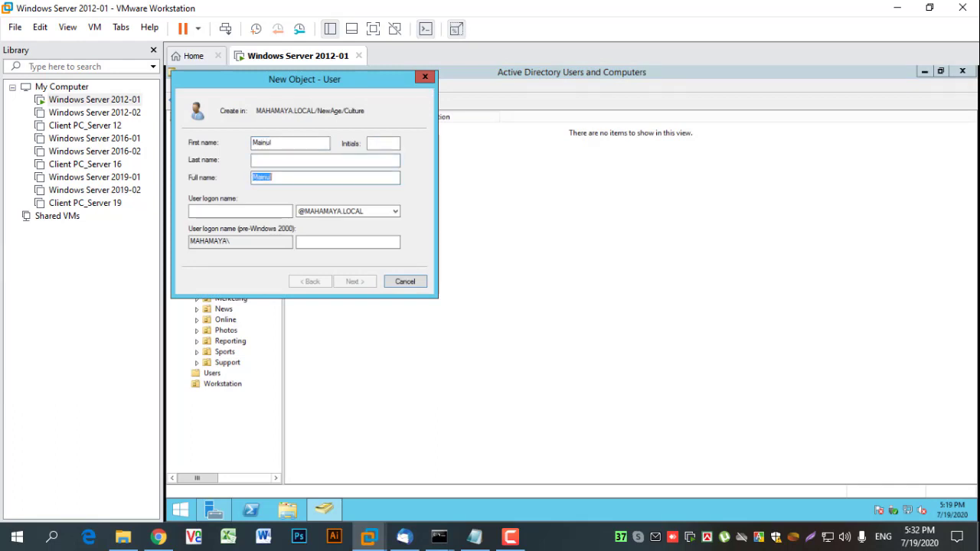
{"action": "key", "text": "Tab"}
{"action": "type", "text": "M"}
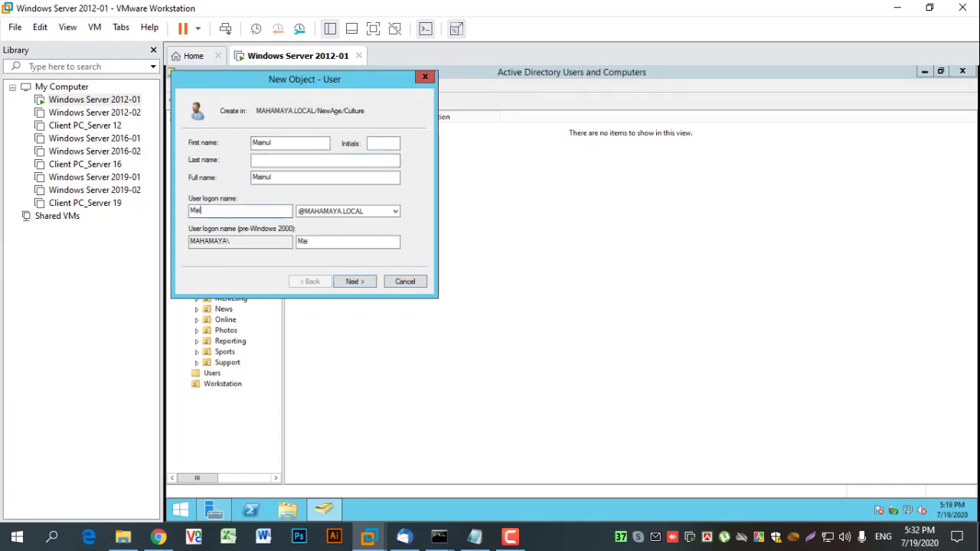
{"action": "type", "text": "ainul"}
{"action": "key", "text": "Return"}
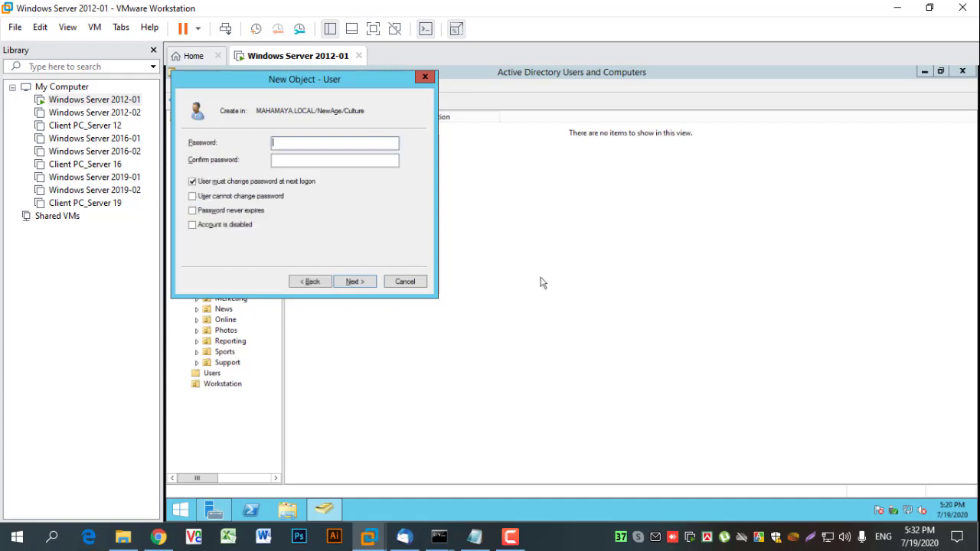
Set and confirm the user's password, with no forced change and never expiring, then finish.
{"action": "type", "text": "123"}
{"action": "key", "text": "Tab"}
{"action": "type", "text": "123"}
{"action": "left_click", "coordinate": [229, 183]}
{"action": "left_click", "coordinate": [232, 210]}
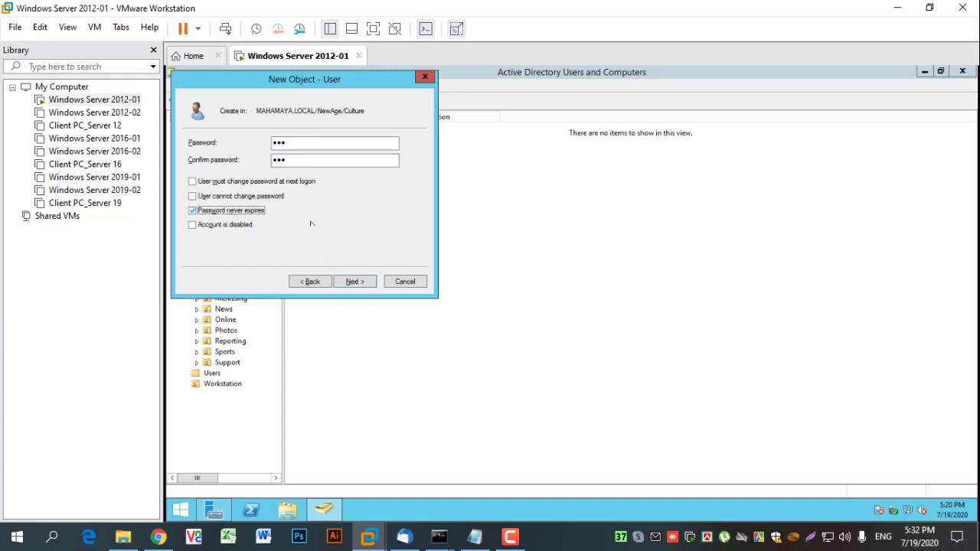
{"action": "left_click", "coordinate": [359, 282]}
{"action": "left_click", "coordinate": [358, 282]}
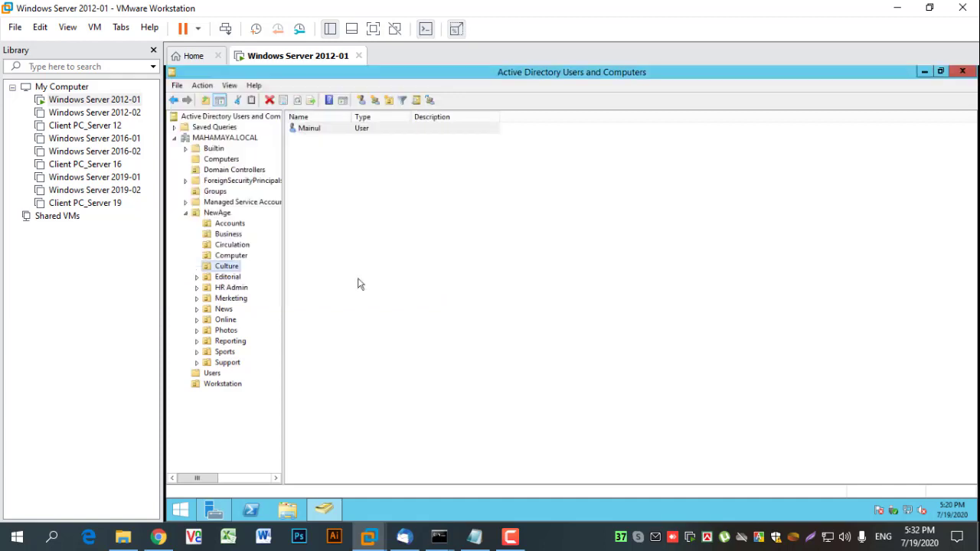
Review the Editorial user's properties without changes, then browse the HR Admin and Marketing OUs.
{"action": "left_click", "coordinate": [229, 279]}
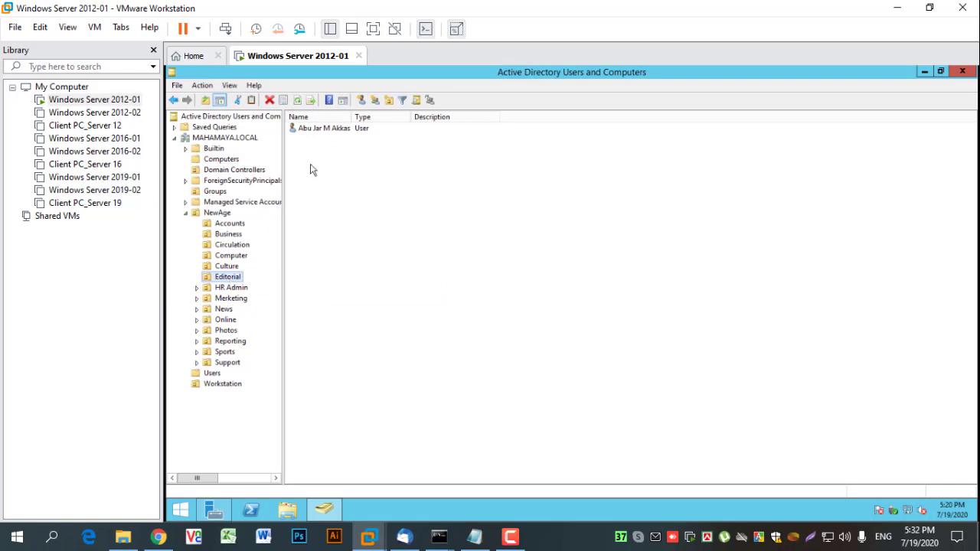
{"action": "double_click", "coordinate": [351, 130]}
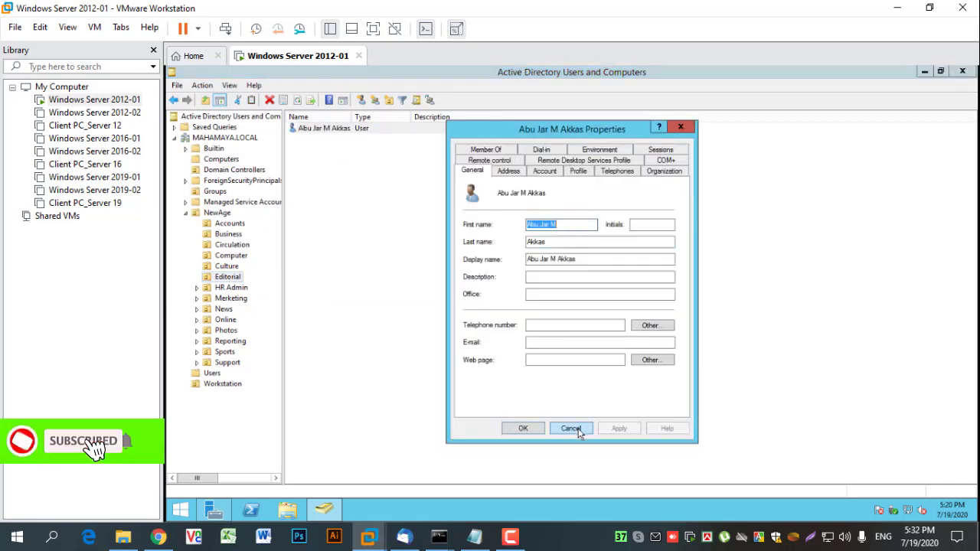
{"action": "left_click", "coordinate": [572, 428]}
{"action": "left_click", "coordinate": [243, 289]}
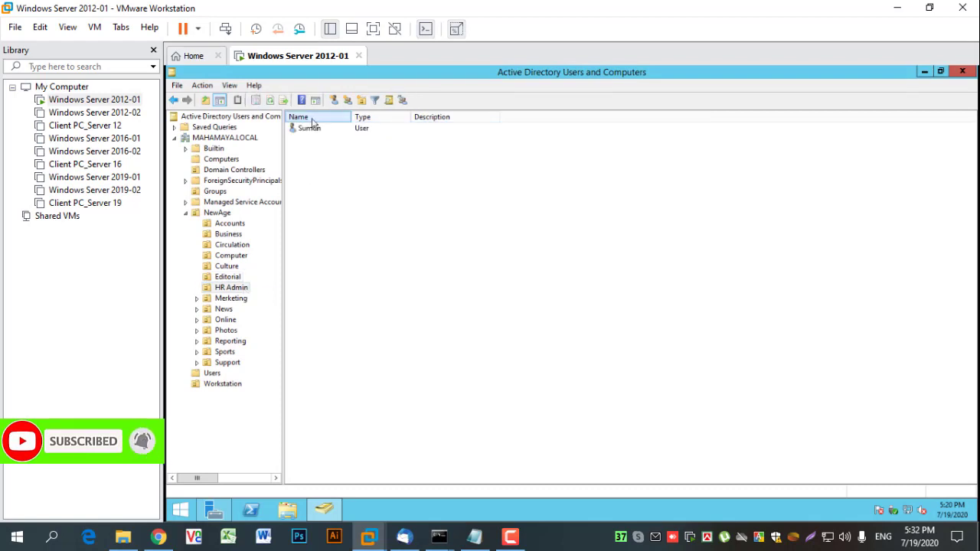
{"action": "left_click", "coordinate": [233, 299]}
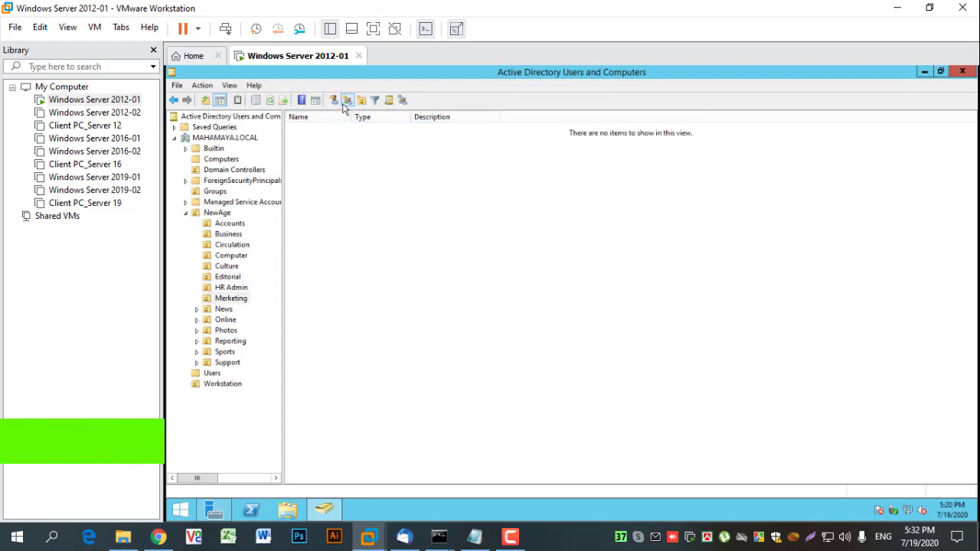
Create a Marketing user with first name, logon name and a never-expiring password, no forced change.
{"action": "left_click", "coordinate": [334, 100]}
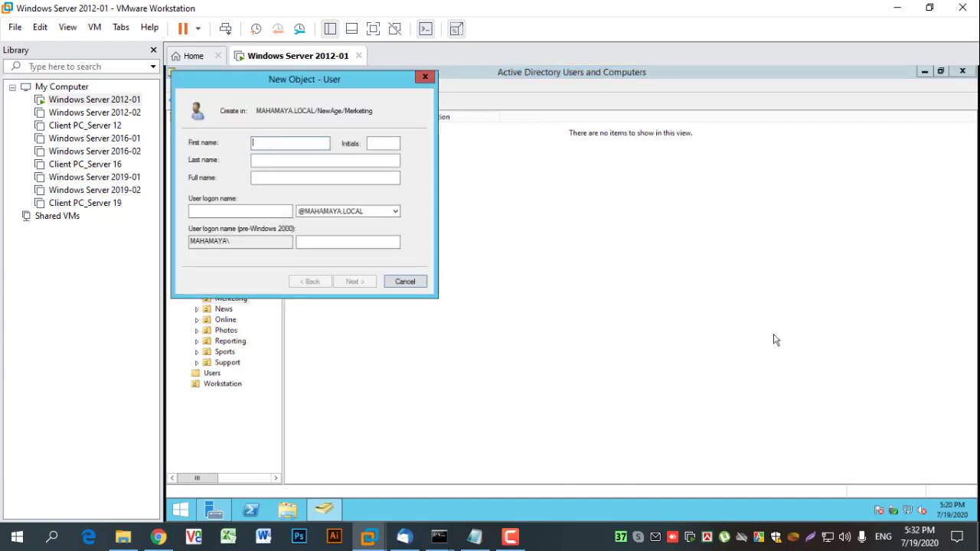
{"action": "type", "text": "Kamal"}
{"action": "key", "text": "Tab"}
{"action": "key", "text": "Tab"}
{"action": "key", "text": "Tab"}
{"action": "key", "text": "Tab"}
{"action": "type", "text": "Ka"}
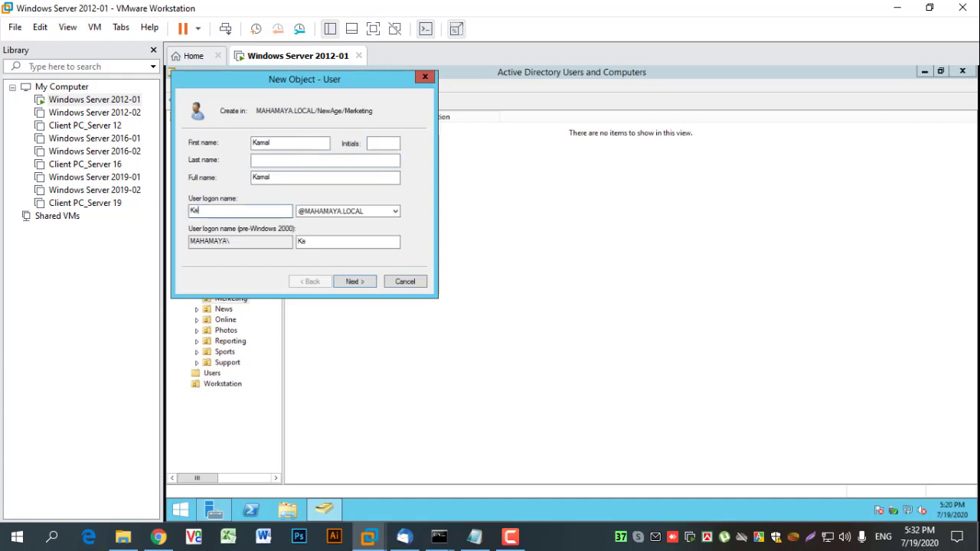
{"action": "type", "text": "mal"}
{"action": "key", "text": "Return"}
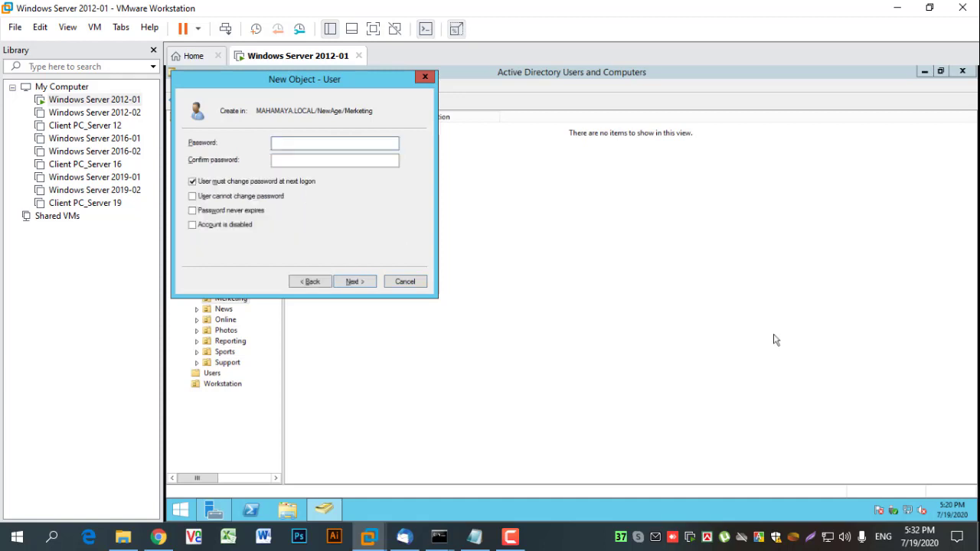
{"action": "type", "text": "P"}
{"action": "key", "text": "Tab"}
{"action": "left_click", "coordinate": [220, 182]}
{"action": "left_click", "coordinate": [217, 212]}
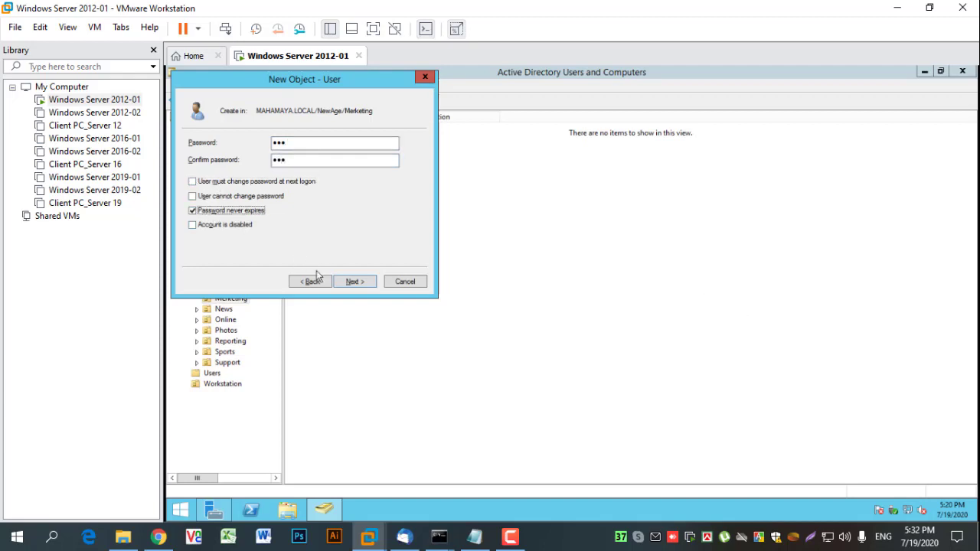
{"action": "left_click", "coordinate": [354, 282]}
{"action": "left_click", "coordinate": [355, 282]}
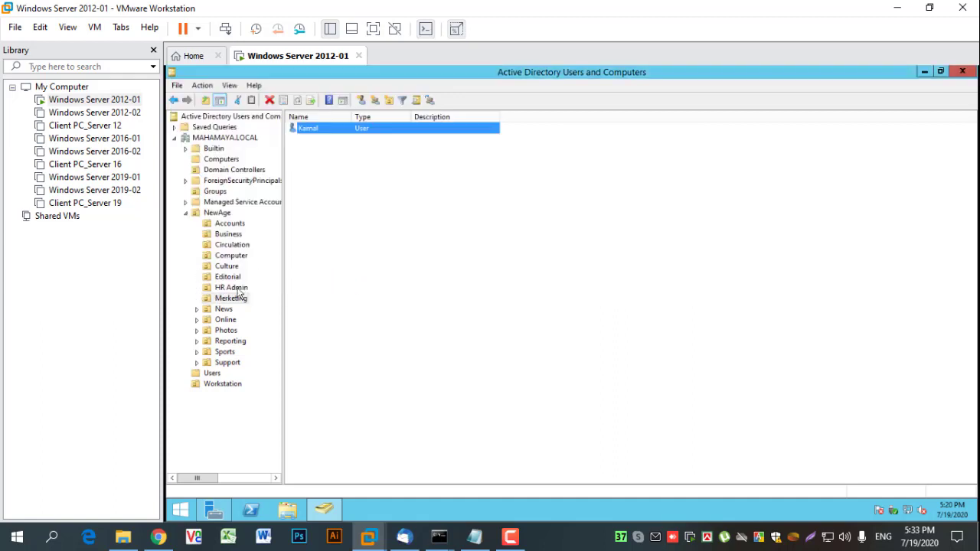
{"action": "left_click", "coordinate": [226, 310]}
Create a News user with first and logon names, no forced password change, password never expires.
{"action": "left_click", "coordinate": [333, 100]}
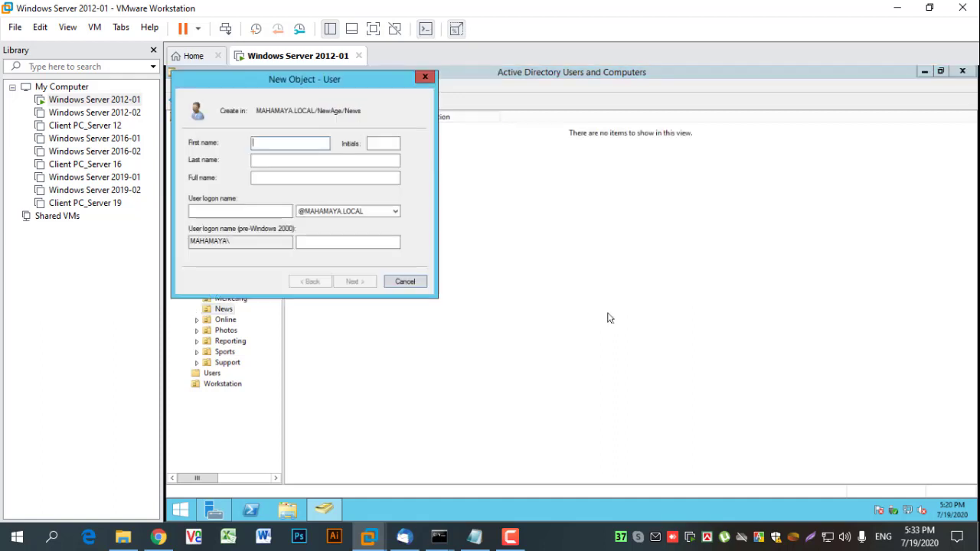
{"action": "type", "text": "Za"}
{"action": "type", "text": "mam"}
{"action": "key", "text": "Tab"}
{"action": "key", "text": "Tab"}
{"action": "key", "text": "Tab"}
{"action": "key", "text": "Tab"}
{"action": "type", "text": "Zaman"}
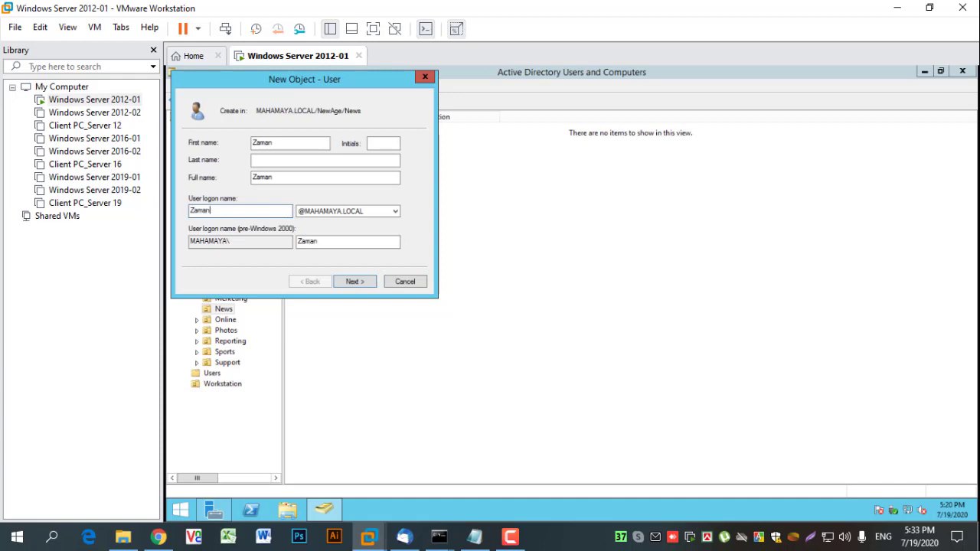
{"action": "key", "text": "Return"}
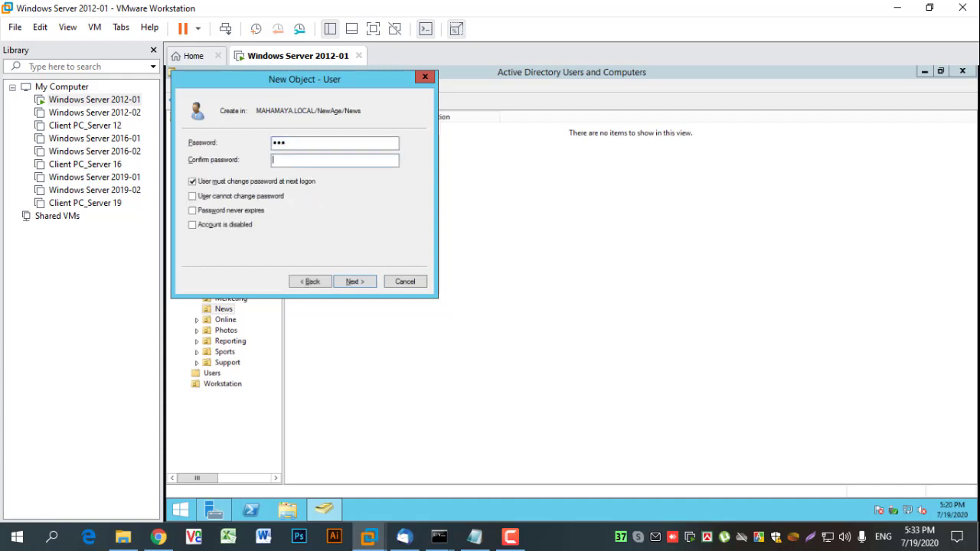
{"action": "left_click", "coordinate": [214, 184]}
{"action": "left_click", "coordinate": [215, 210]}
{"action": "left_click", "coordinate": [353, 282]}
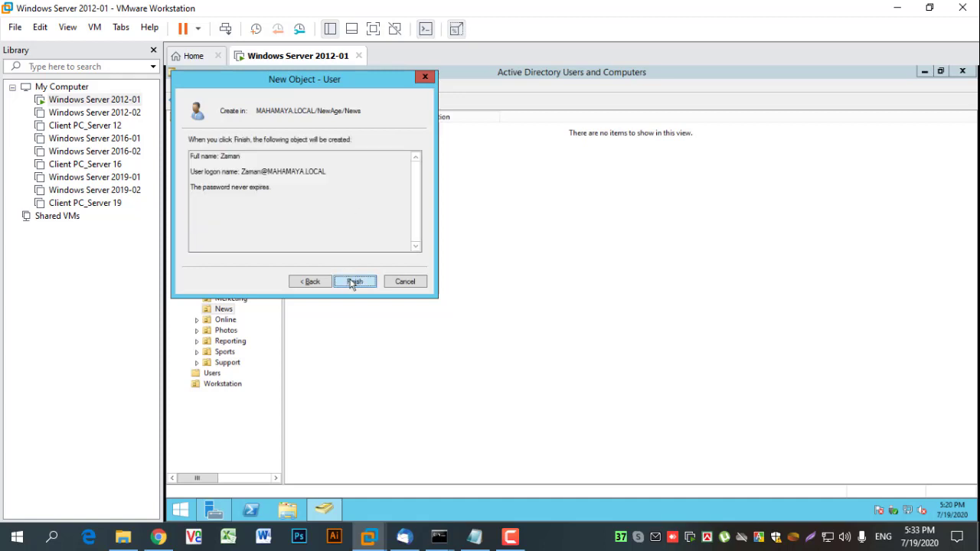
{"action": "left_click", "coordinate": [353, 283]}
{"action": "left_click", "coordinate": [226, 320]}
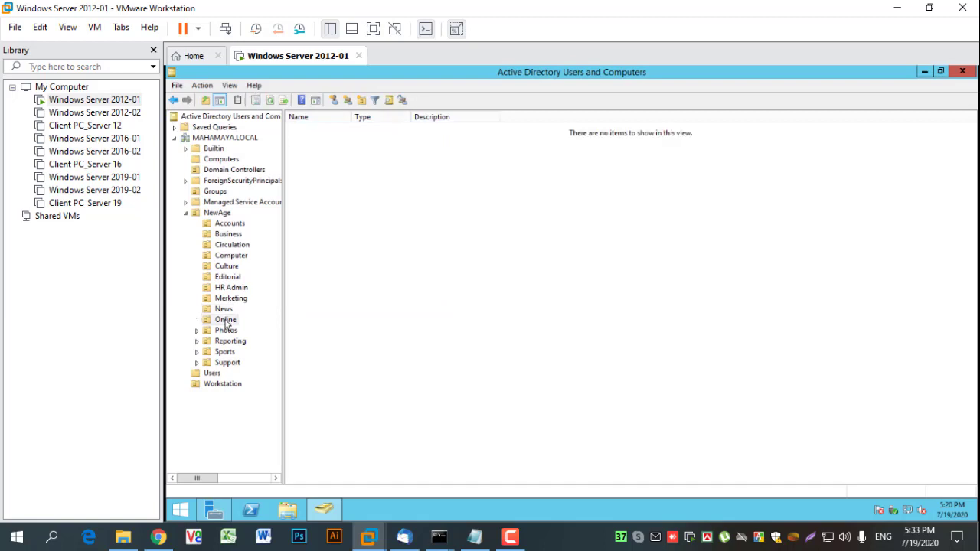
Create an Online user with a logon name and password, no forced change, password never expires.
{"action": "left_click", "coordinate": [339, 100]}
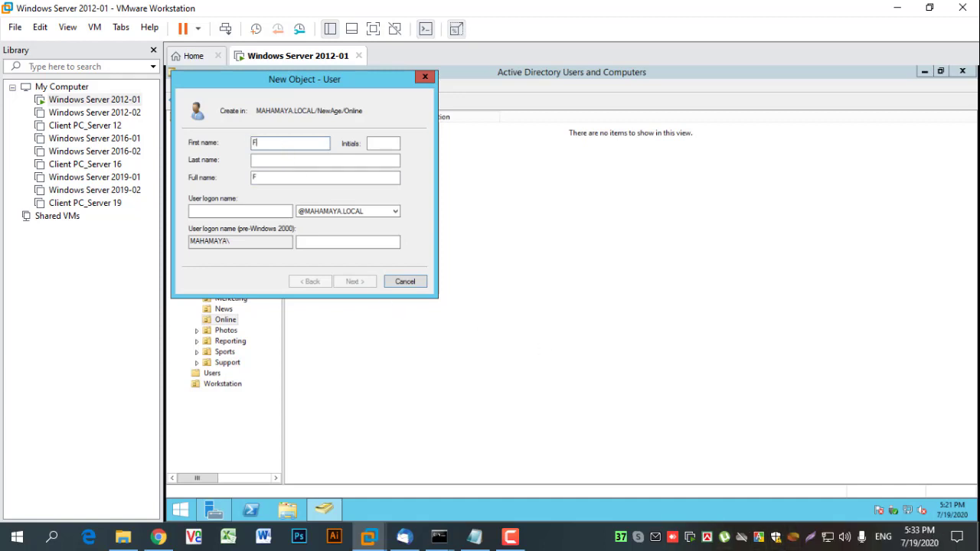
{"action": "key", "text": "Tab"}
{"action": "key", "text": "Tab"}
{"action": "key", "text": "Tab"}
{"action": "key", "text": "Tab"}
{"action": "key", "text": "Tab"}
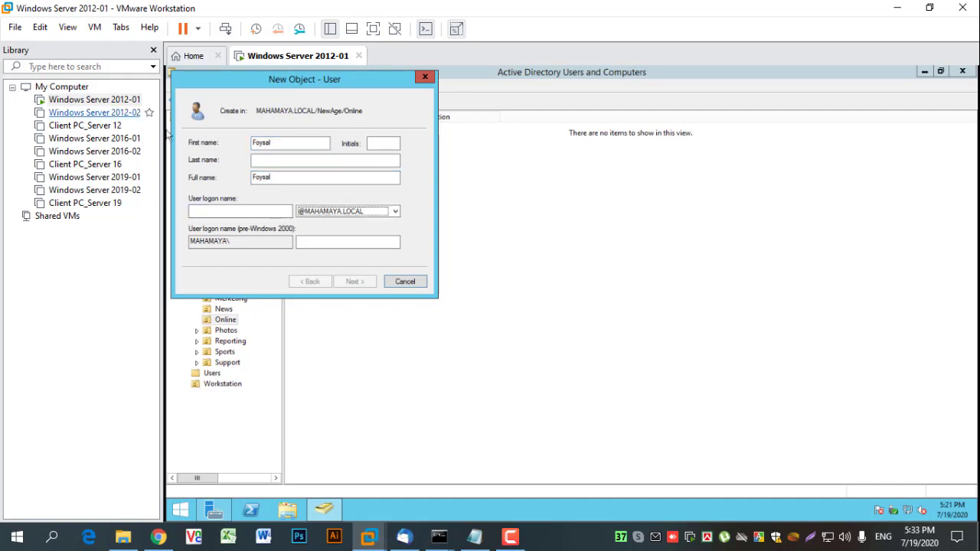
{"action": "left_click", "coordinate": [212, 212]}
{"action": "type", "text": "Foys"}
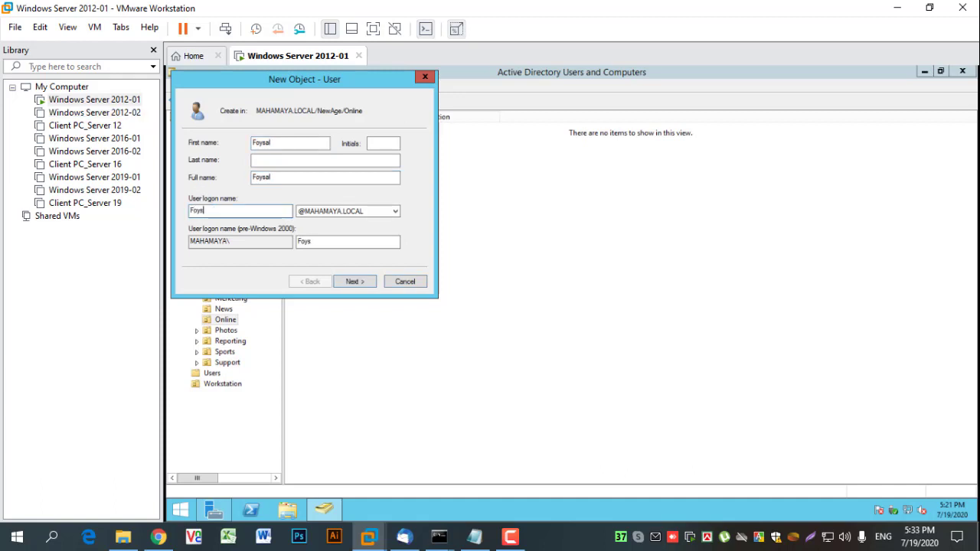
{"action": "key", "text": "Return"}
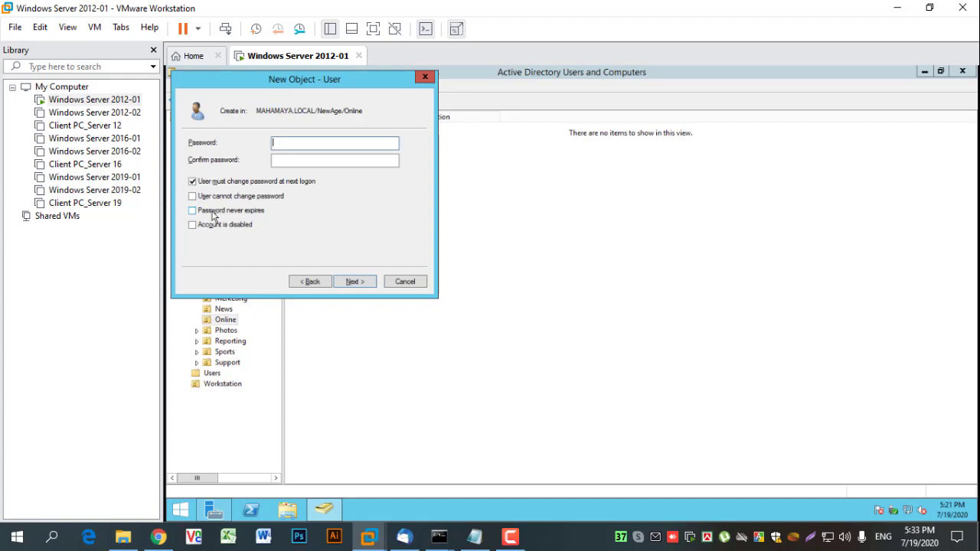
{"action": "type", "text": "•••"}
{"action": "key", "text": "Tab"}
{"action": "left_click", "coordinate": [206, 184]}
{"action": "left_click", "coordinate": [214, 211]}
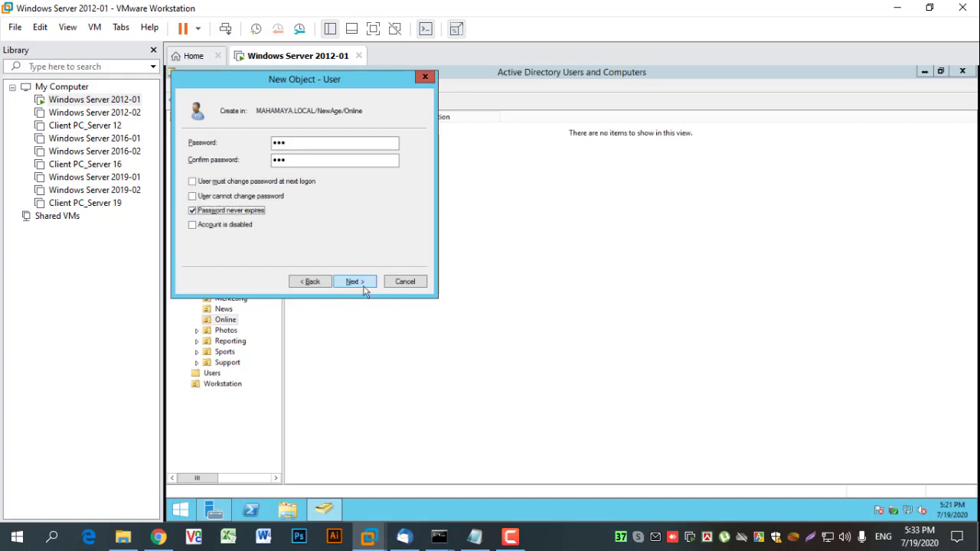
{"action": "left_click", "coordinate": [353, 283]}
{"action": "left_click", "coordinate": [353, 283]}
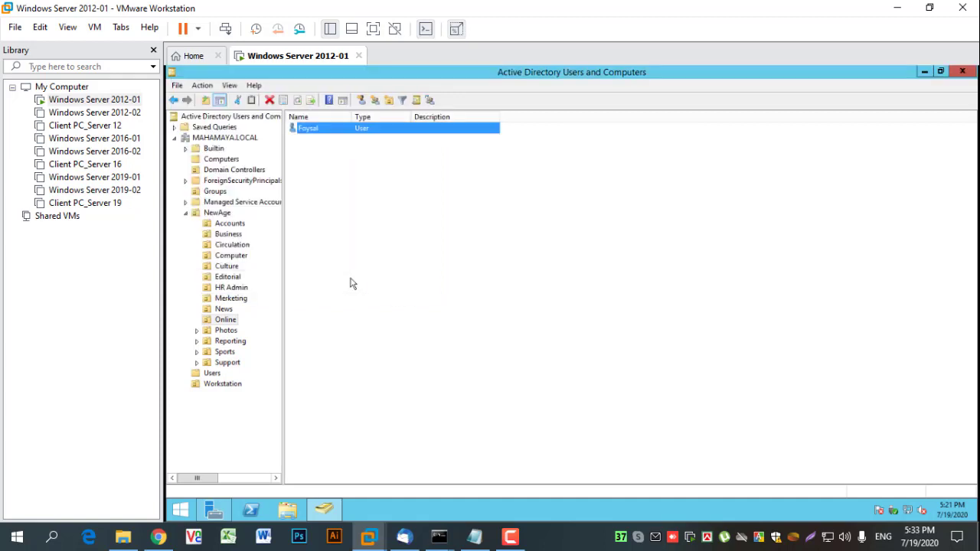
{"action": "left_click", "coordinate": [236, 326]}
Start a Photos user, entering first and logon names and moving past the password page.
{"action": "left_click", "coordinate": [334, 100]}
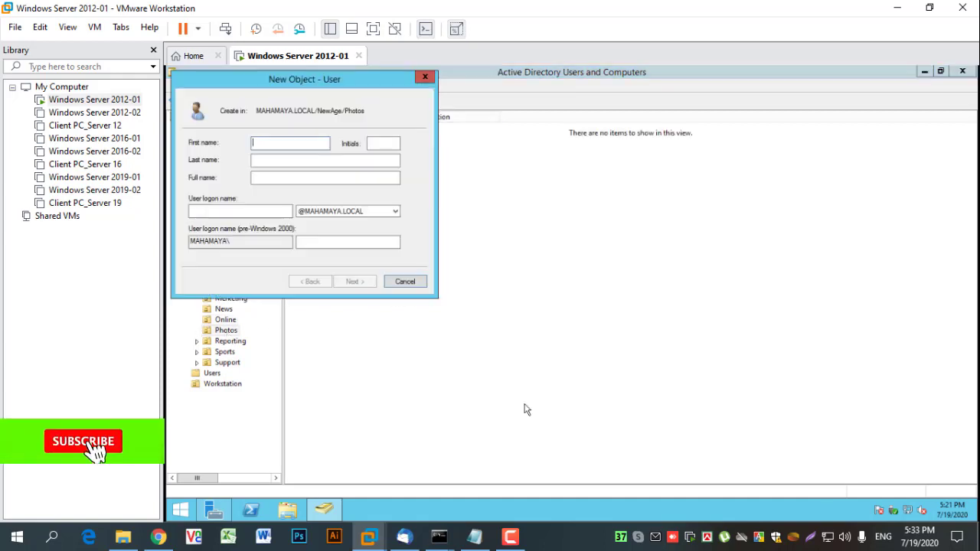
{"action": "type", "text": "Sony"}
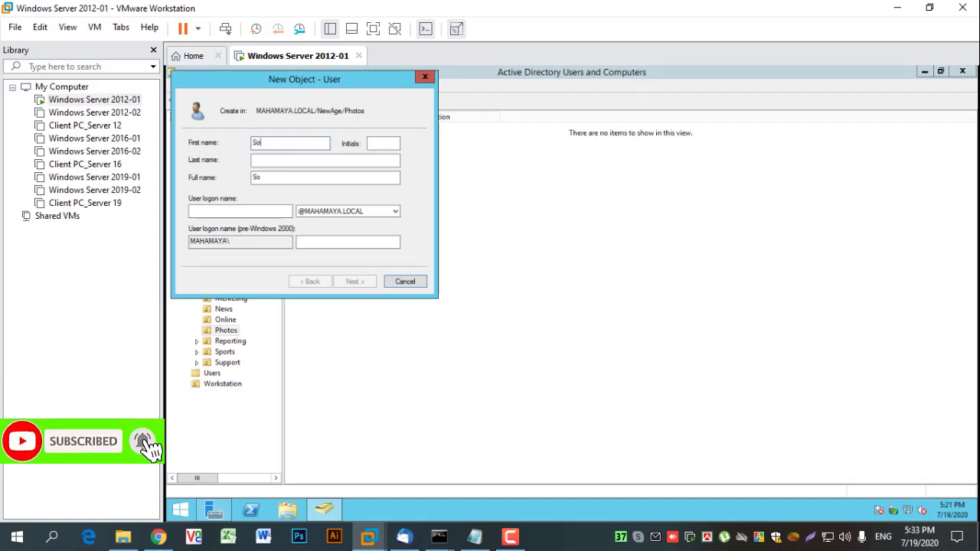
{"action": "key", "text": "Tab"}
{"action": "key", "text": "Tab"}
{"action": "key", "text": "Tab"}
{"action": "key", "text": "Tab"}
{"action": "type", "text": "Sony"}
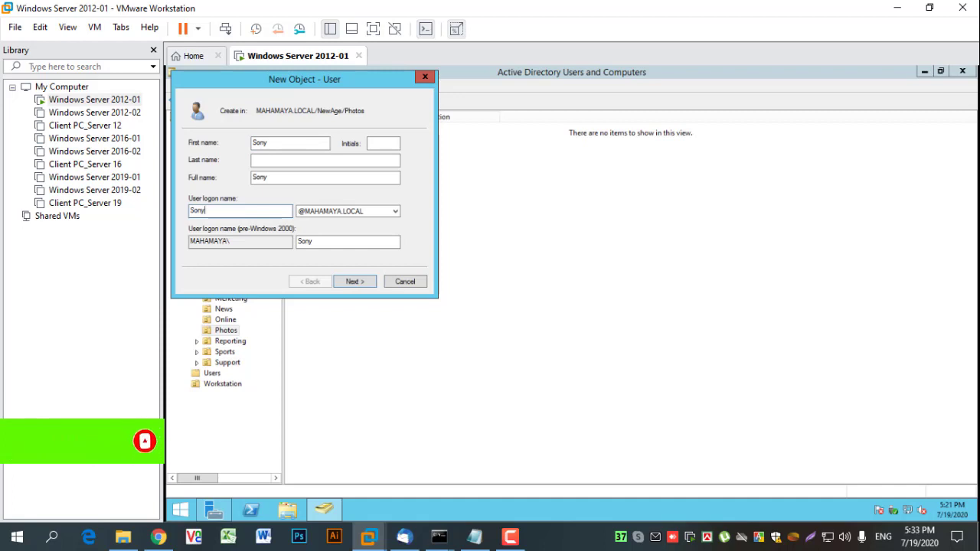
{"action": "key", "text": "Return"}
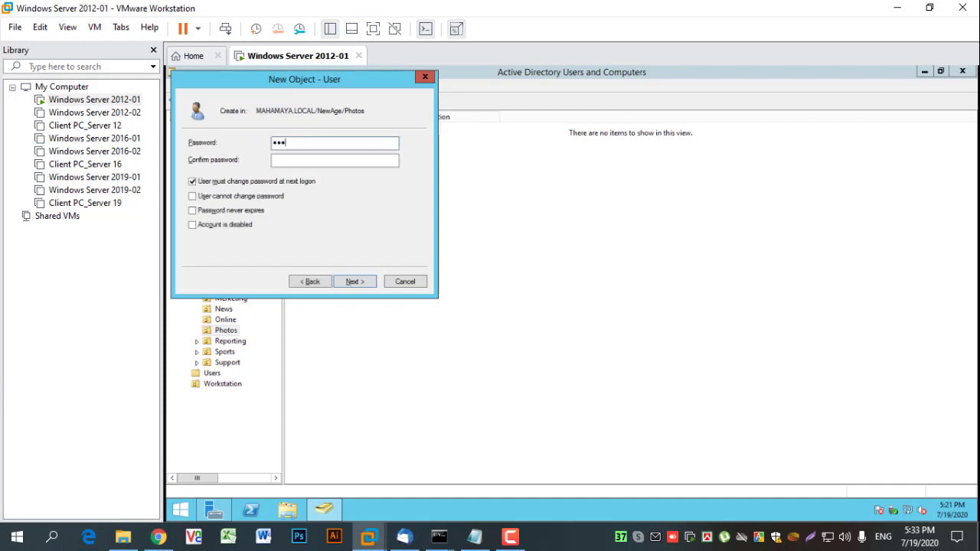
{"action": "key", "text": "Tab"}
{"action": "key", "text": "Return"}
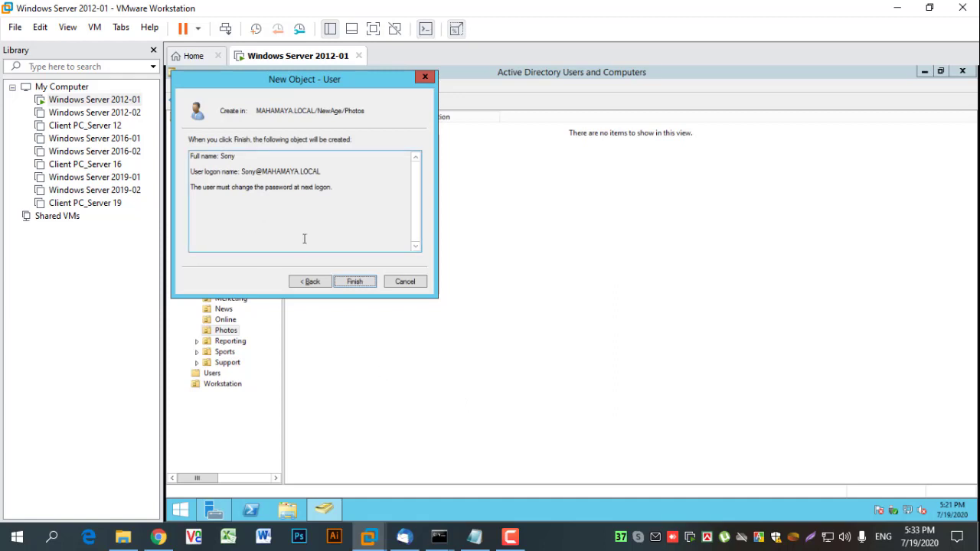
Return to the password options, clear must-change, set Password never expires, and finish the user.
{"action": "left_click", "coordinate": [312, 281]}
{"action": "left_click", "coordinate": [225, 181]}
{"action": "left_click", "coordinate": [221, 209]}
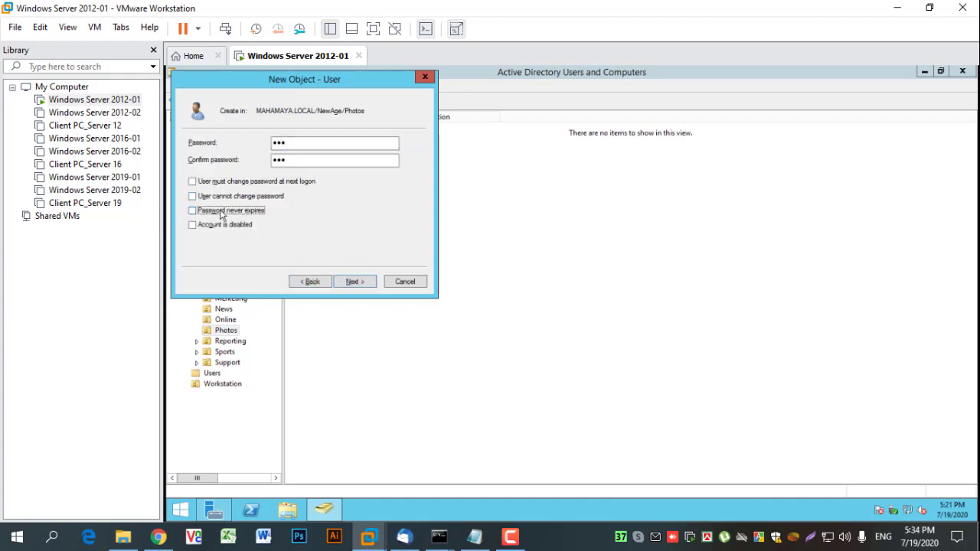
{"action": "left_click", "coordinate": [354, 282]}
{"action": "left_click", "coordinate": [356, 282]}
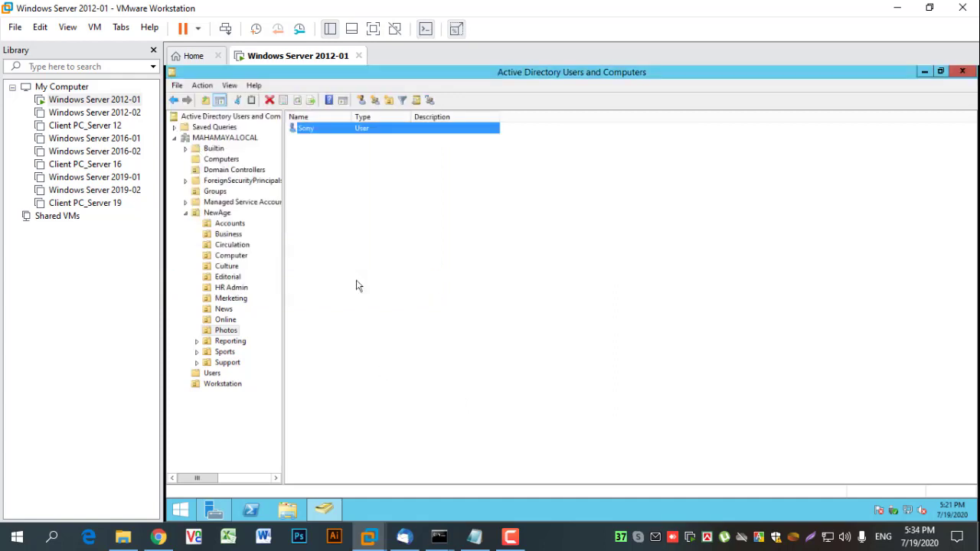
{"action": "left_click", "coordinate": [229, 341]}
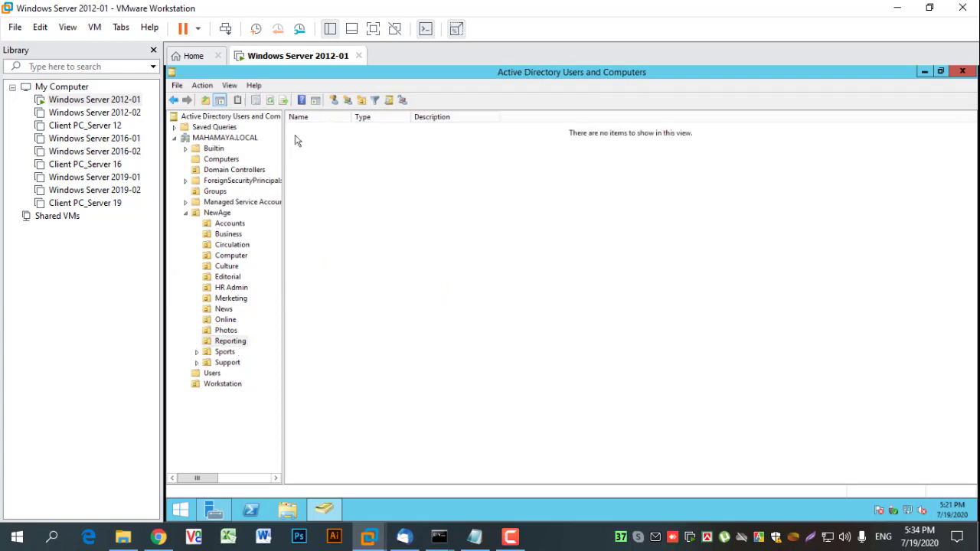
Create a Reporting user with names and password, no forced change, password never expires.
{"action": "left_click", "coordinate": [334, 101]}
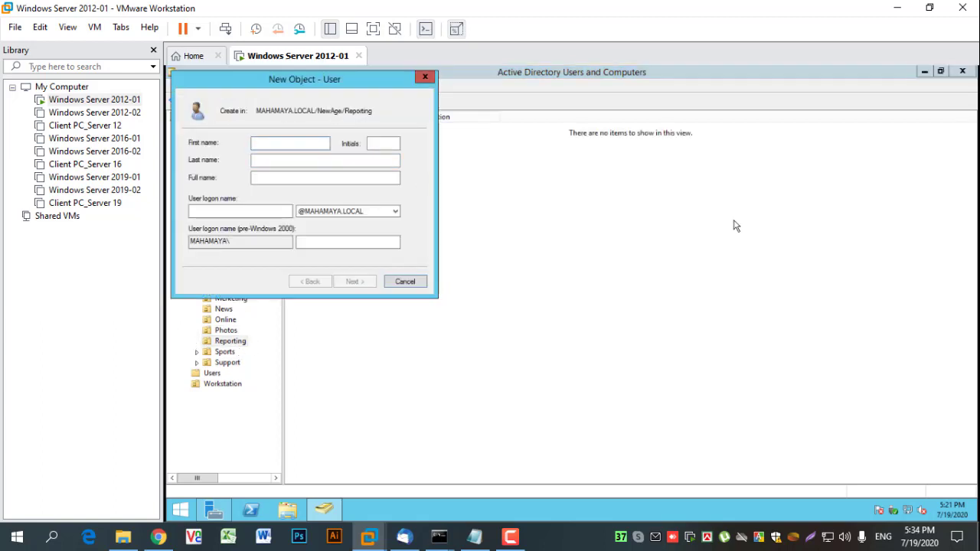
{"action": "type", "text": "T"}
{"action": "key", "text": "Tab"}
{"action": "key", "text": "Tab"}
{"action": "key", "text": "Tab"}
{"action": "key", "text": "Tab"}
{"action": "type", "text": "T"}
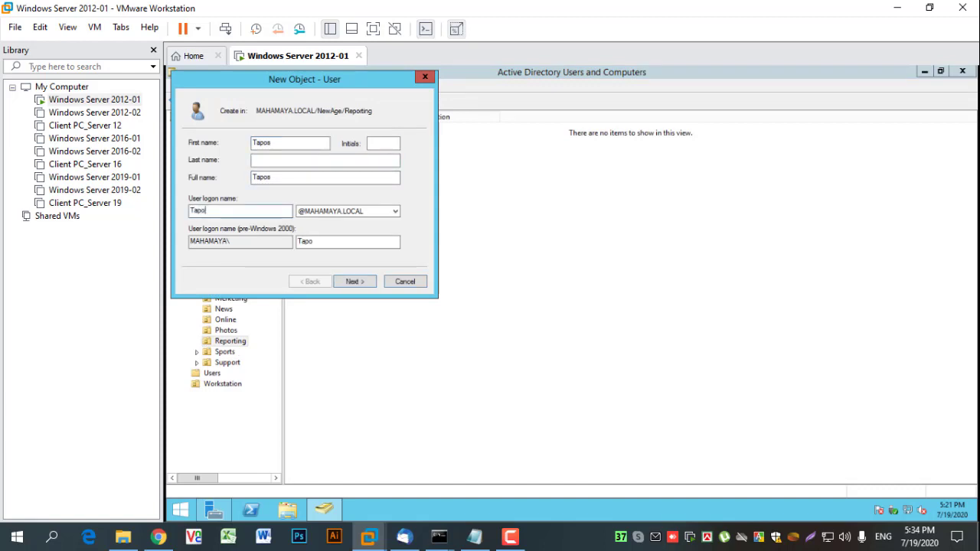
{"action": "key", "text": "Return"}
{"action": "type", "text": "P"}
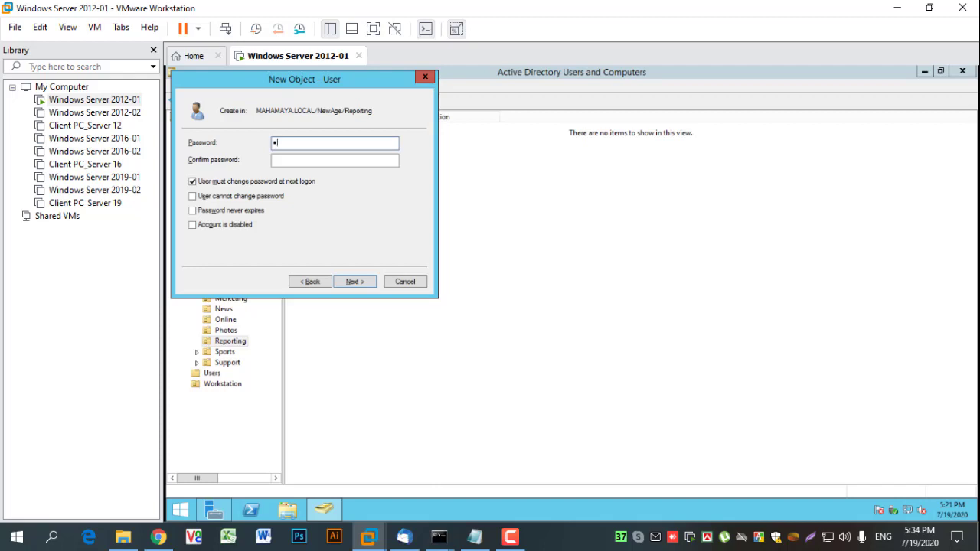
{"action": "key", "text": "Tab"}
{"action": "left_click", "coordinate": [221, 182]}
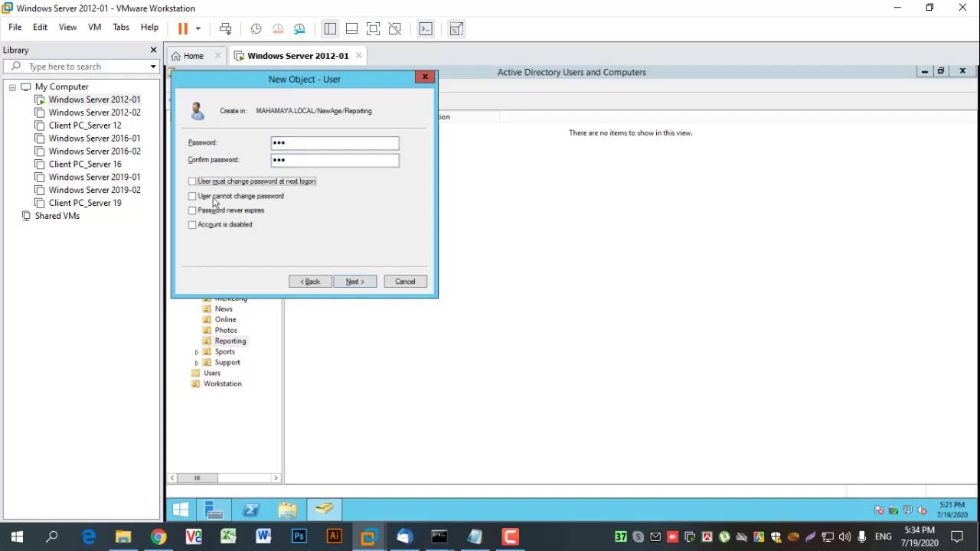
{"action": "left_click", "coordinate": [215, 211]}
{"action": "left_click", "coordinate": [358, 283]}
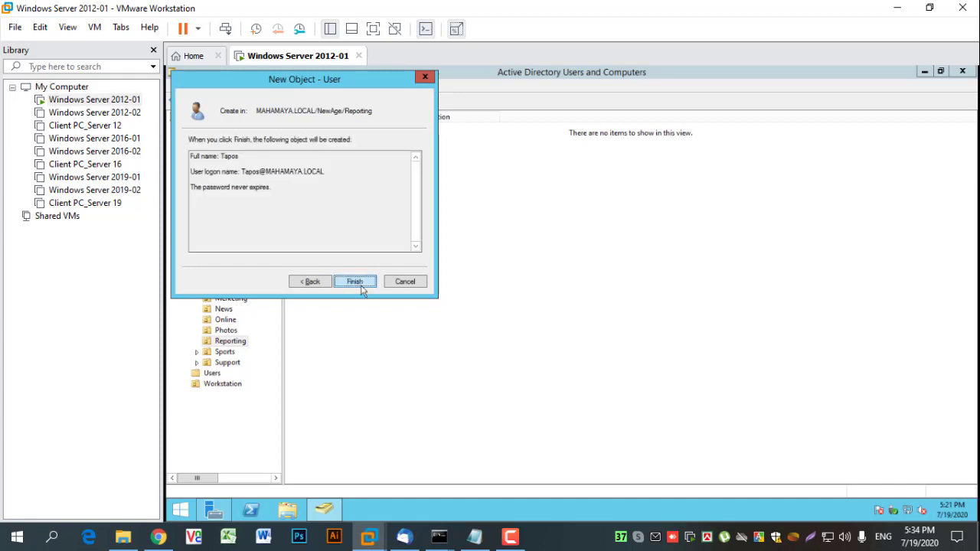
{"action": "left_click", "coordinate": [363, 291]}
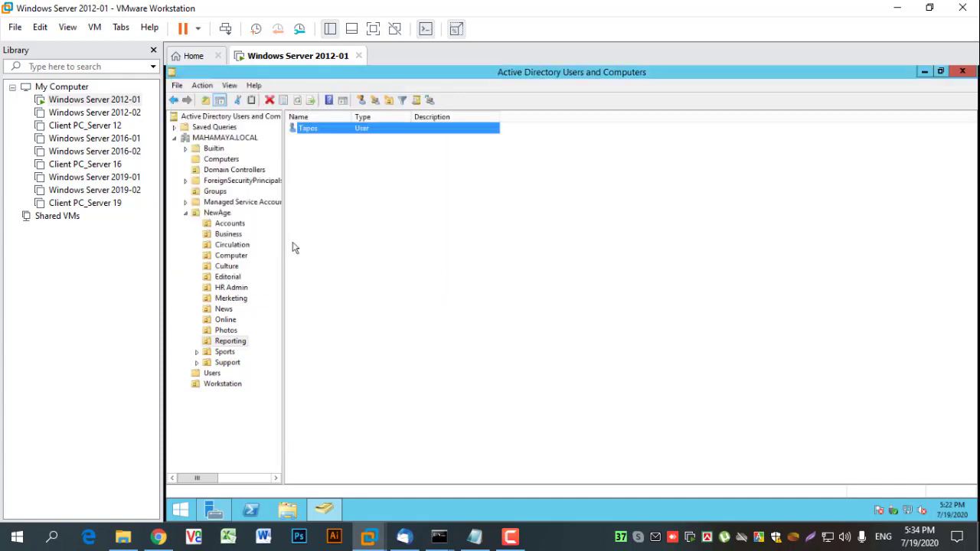
{"action": "left_click", "coordinate": [226, 355]}
Create a Sports user with names and password, no forced change, password never expires.
{"action": "left_click", "coordinate": [334, 100]}
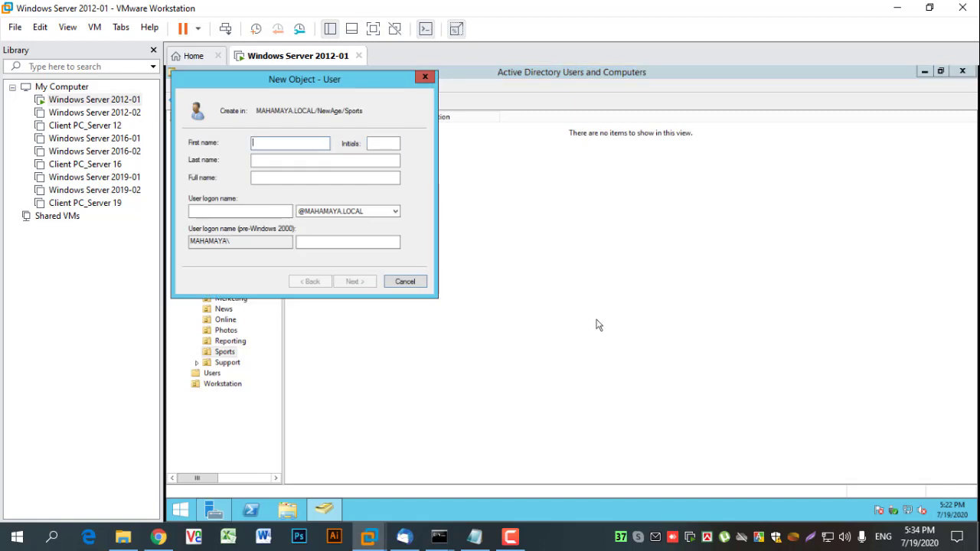
{"action": "type", "text": "S"}
{"action": "key", "text": "Tab"}
{"action": "key", "text": "Tab"}
{"action": "key", "text": "Tab"}
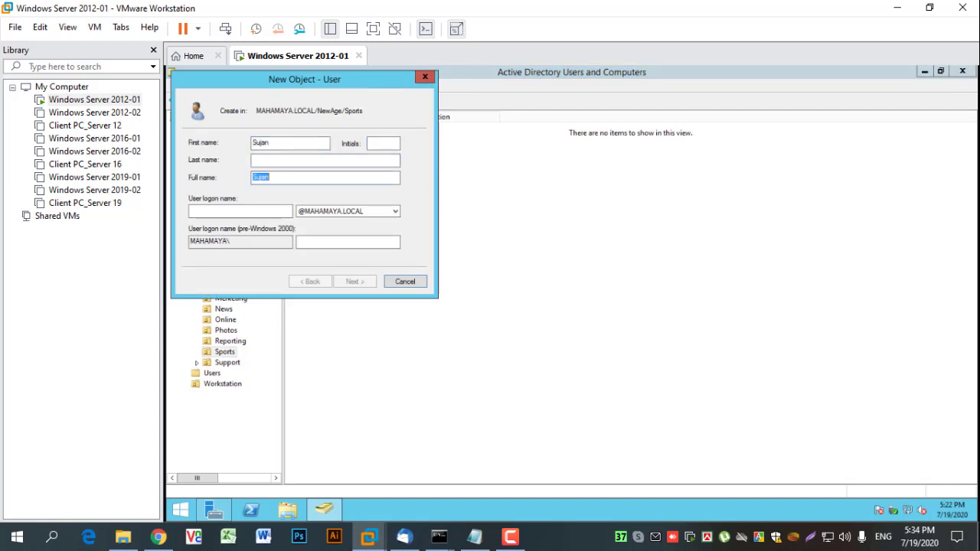
{"action": "type", "text": "Sujan"}
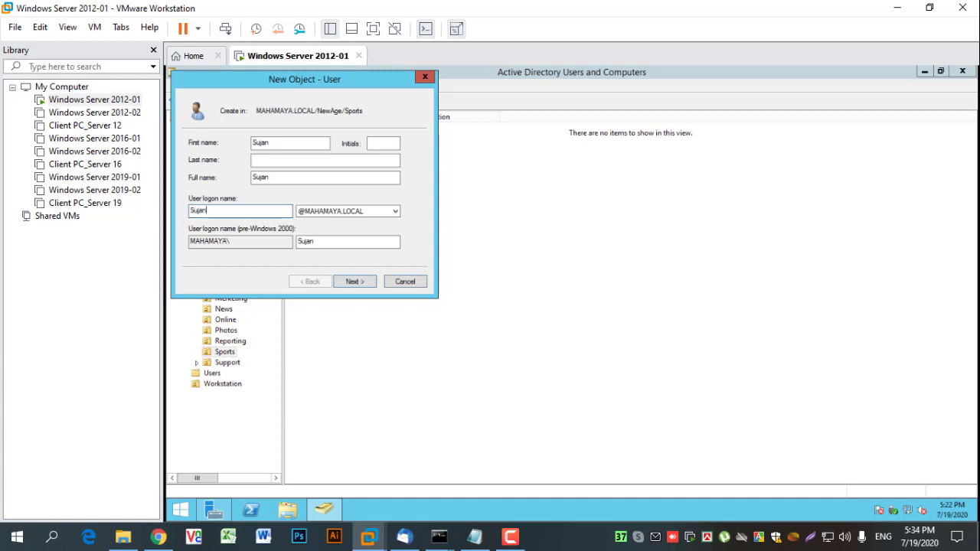
{"action": "key", "text": "Return"}
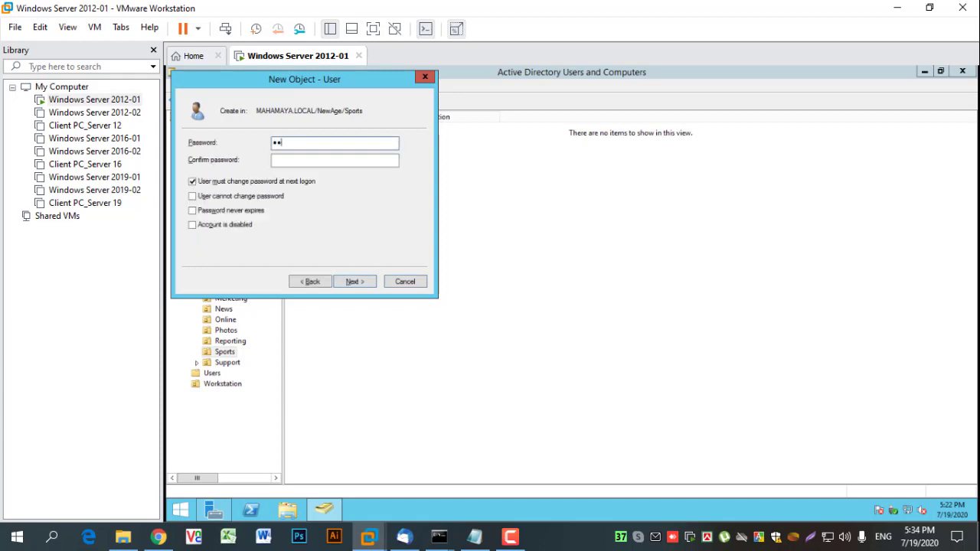
{"action": "type", "text": "•"}
{"action": "key", "text": "Tab"}
{"action": "left_click", "coordinate": [239, 182]}
{"action": "left_click", "coordinate": [226, 211]}
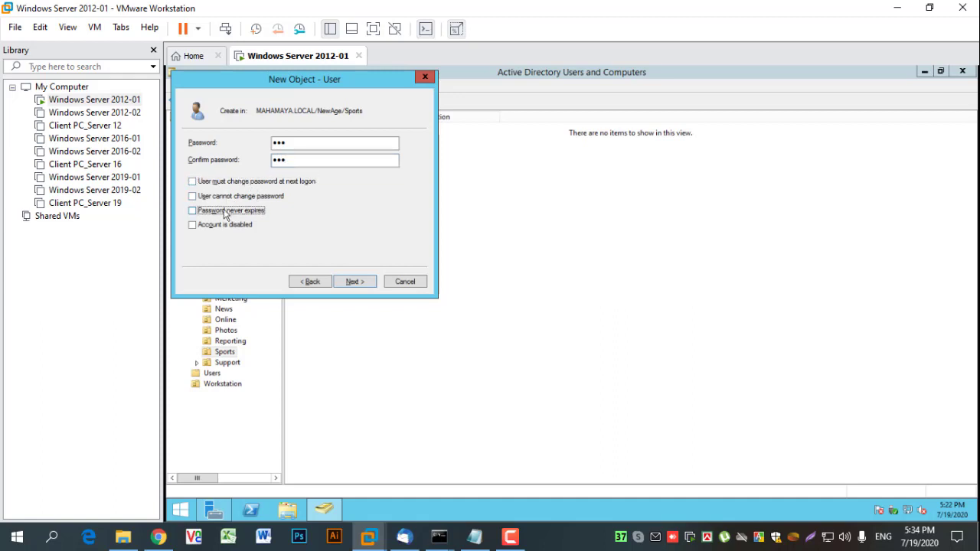
{"action": "left_click", "coordinate": [355, 282]}
{"action": "left_click", "coordinate": [356, 282]}
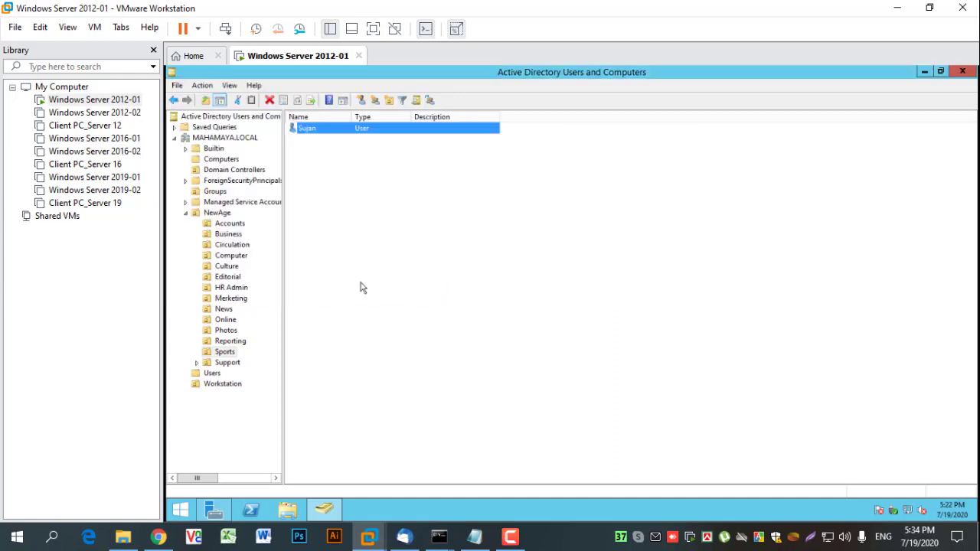
{"action": "left_click", "coordinate": [232, 363]}
Open the second Support user's properties and view its Member Of tab.
{"action": "left_click", "coordinate": [325, 130]}
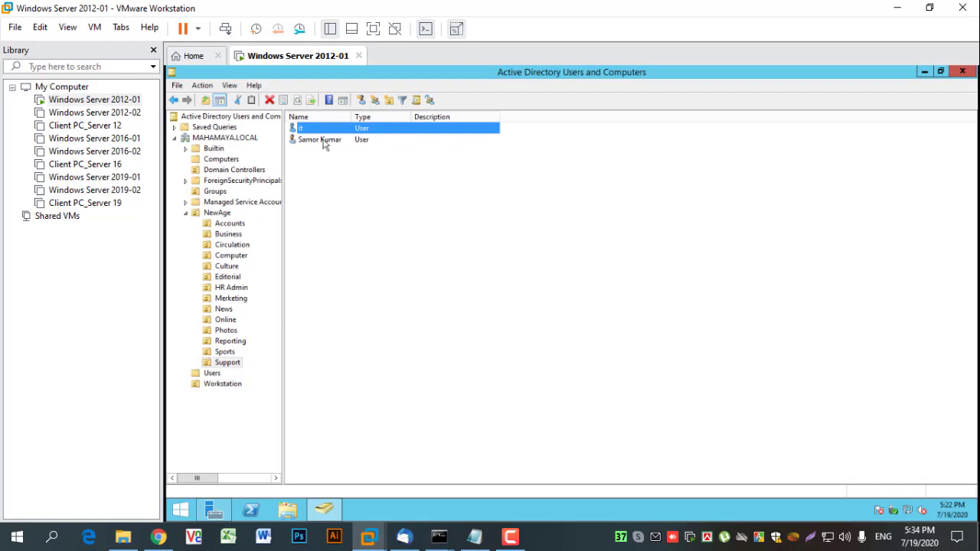
{"action": "left_click", "coordinate": [322, 141]}
{"action": "left_click", "coordinate": [427, 263]}
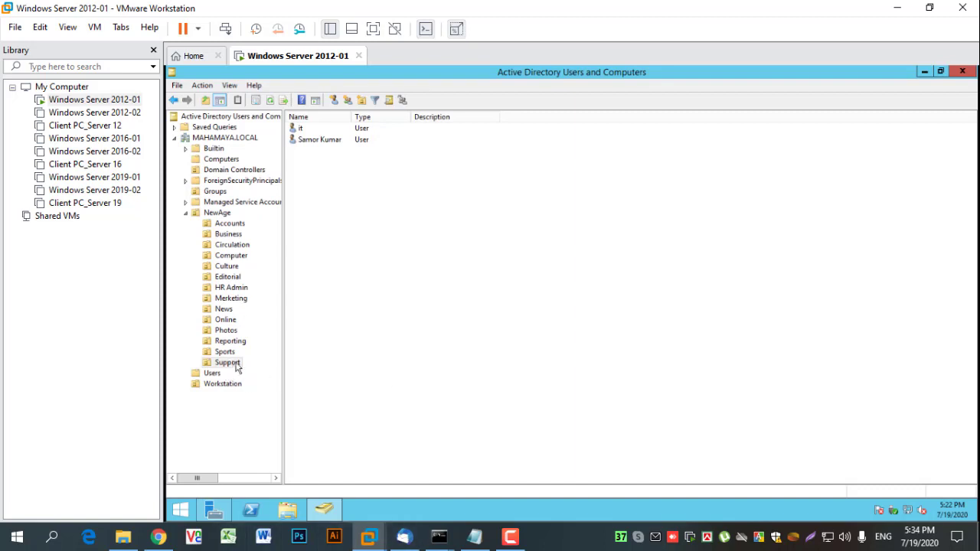
{"action": "left_click", "coordinate": [328, 146]}
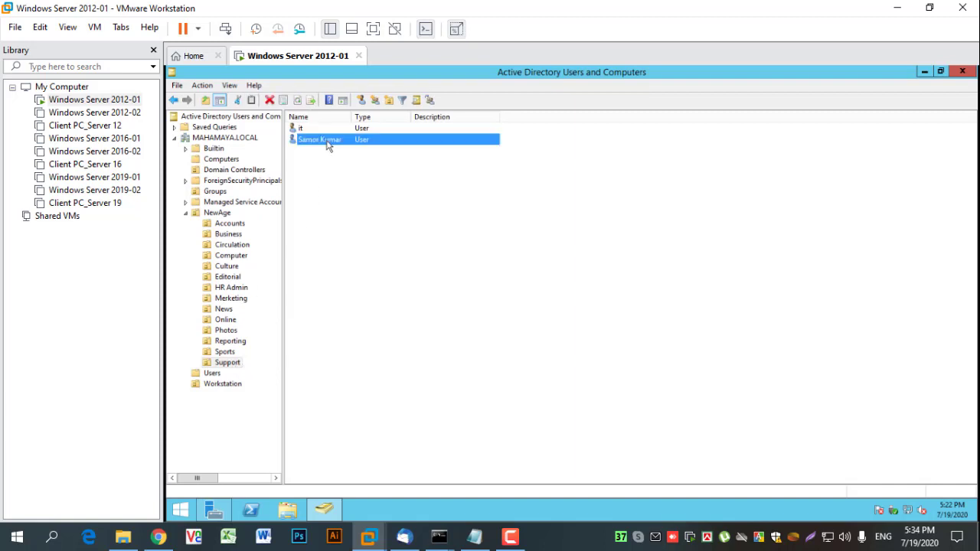
{"action": "double_click", "coordinate": [328, 146]}
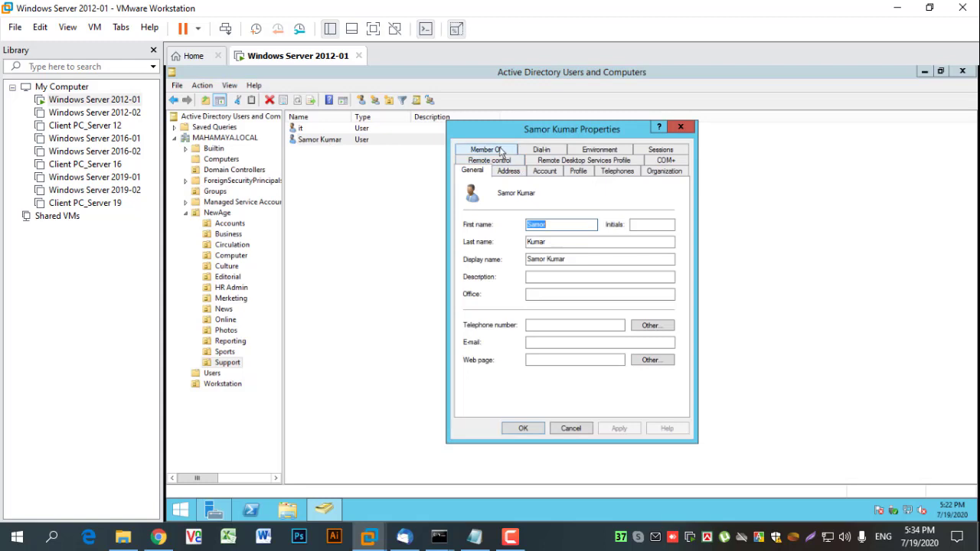
{"action": "left_click", "coordinate": [502, 151]}
Search all domain groups and pick Support, then cancel and close the properties unchanged.
{"action": "left_click", "coordinate": [492, 316]}
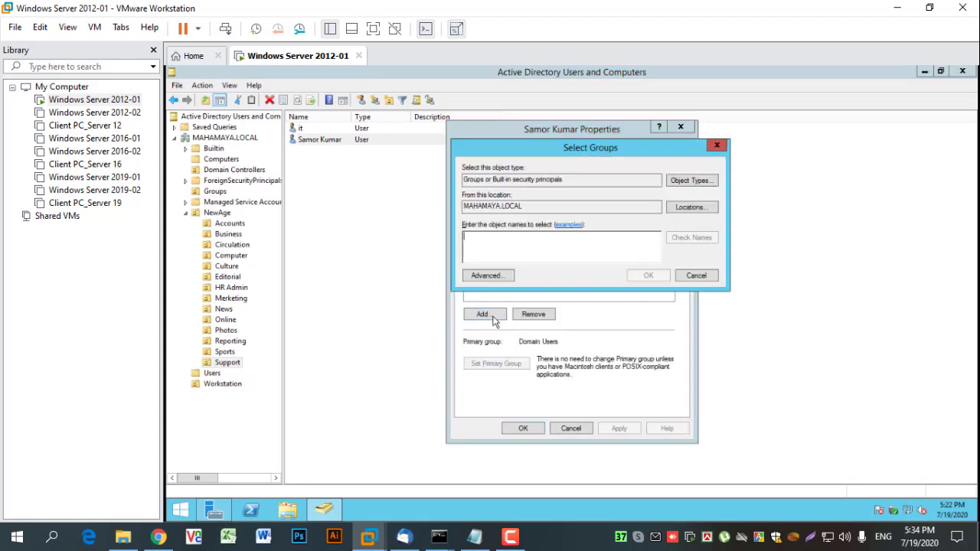
{"action": "left_click", "coordinate": [488, 275]}
{"action": "left_click", "coordinate": [736, 271]}
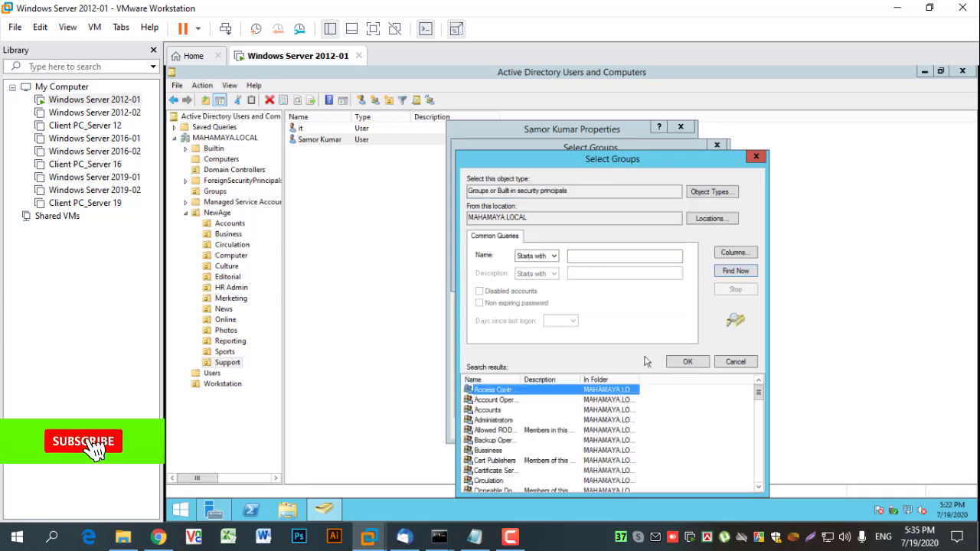
{"action": "scroll", "coordinate": [604, 433], "scroll_direction": "down", "scroll_amount": 8}
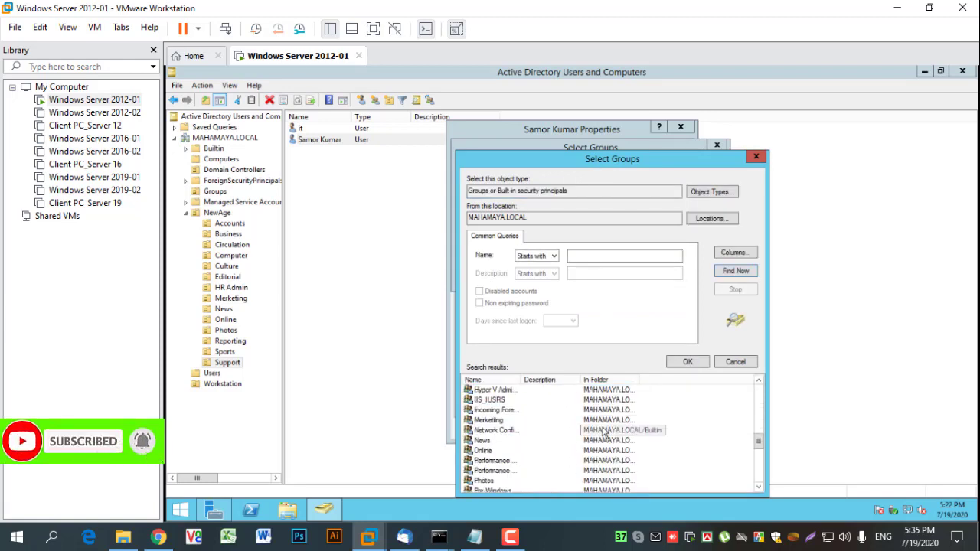
{"action": "scroll", "coordinate": [604, 433], "scroll_direction": "down", "scroll_amount": 4}
{"action": "scroll", "coordinate": [604, 434], "scroll_direction": "down", "scroll_amount": 3}
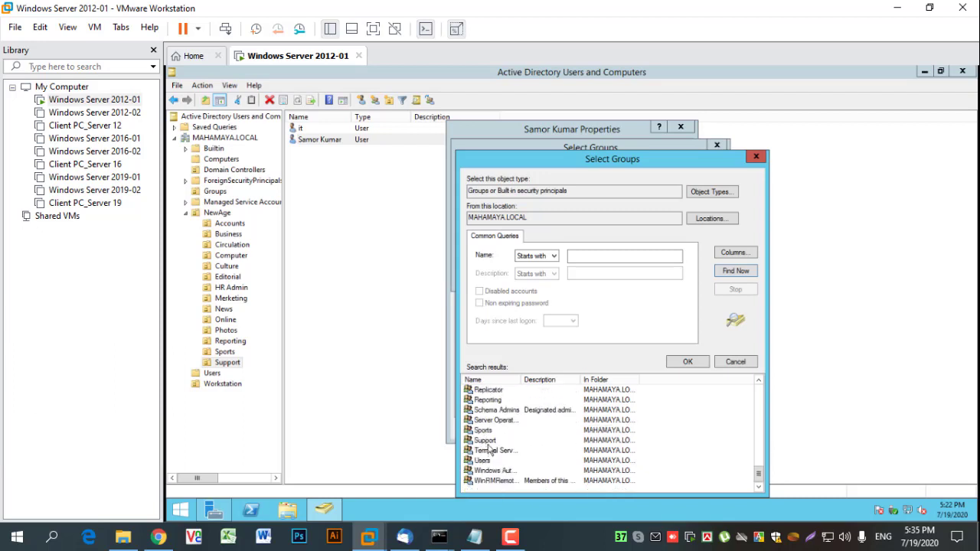
{"action": "left_click", "coordinate": [487, 443]}
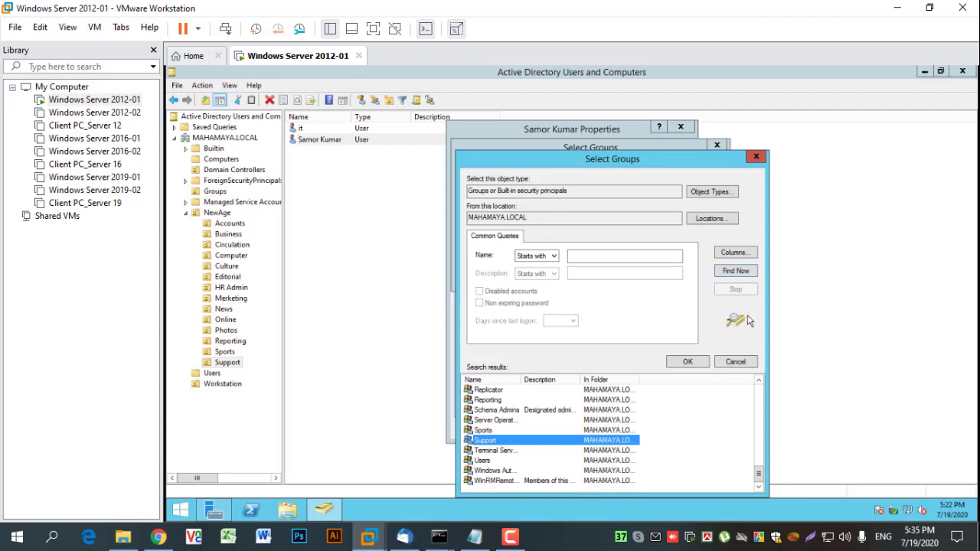
{"action": "left_click", "coordinate": [756, 157]}
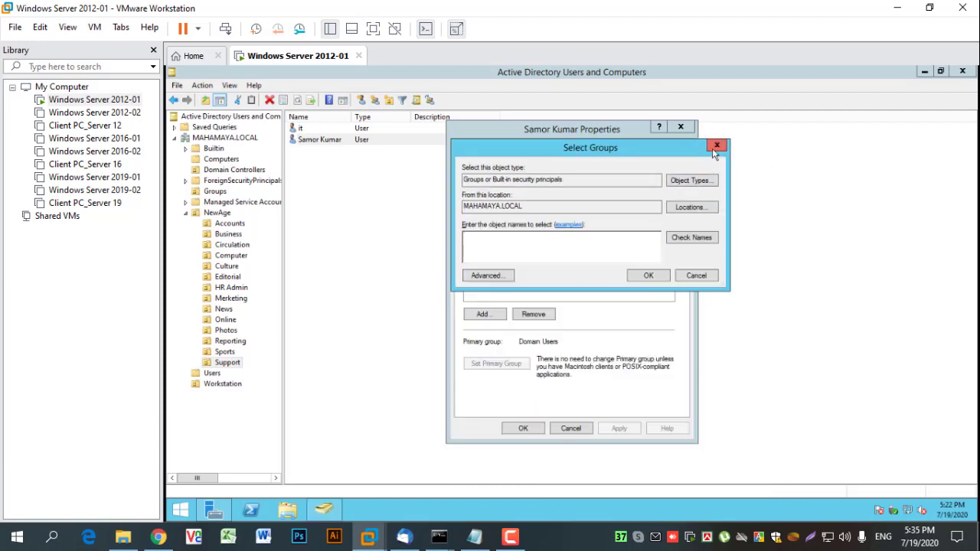
{"action": "left_click", "coordinate": [717, 146]}
{"action": "left_click", "coordinate": [681, 128]}
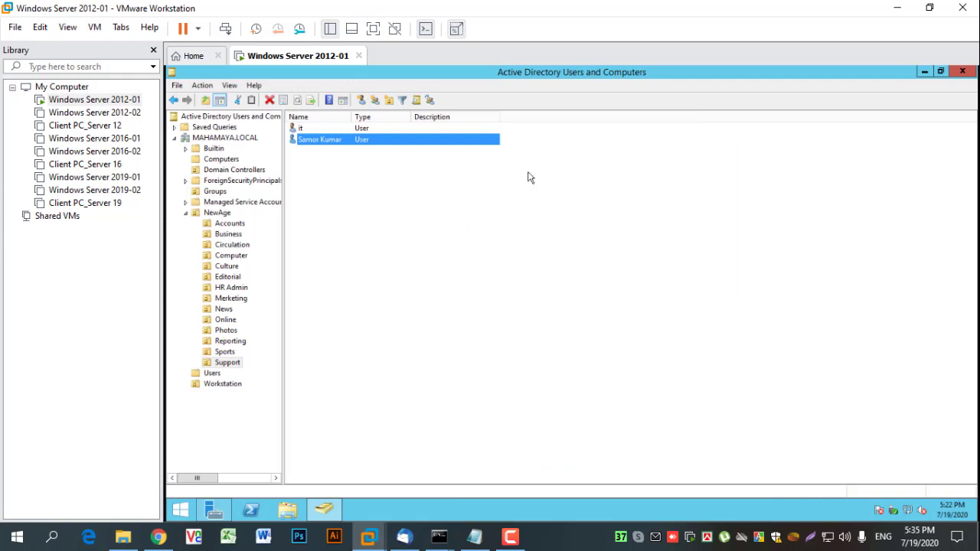
{"action": "left_click", "coordinate": [216, 192]}
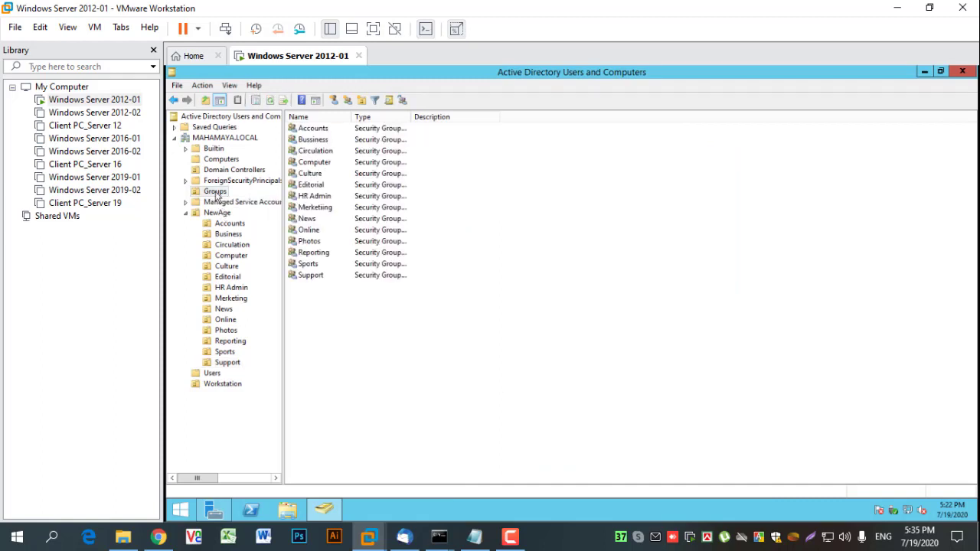
Open the Support group's properties and view its Members and Member Of tabs.
{"action": "left_click", "coordinate": [327, 278]}
{"action": "double_click", "coordinate": [327, 277]}
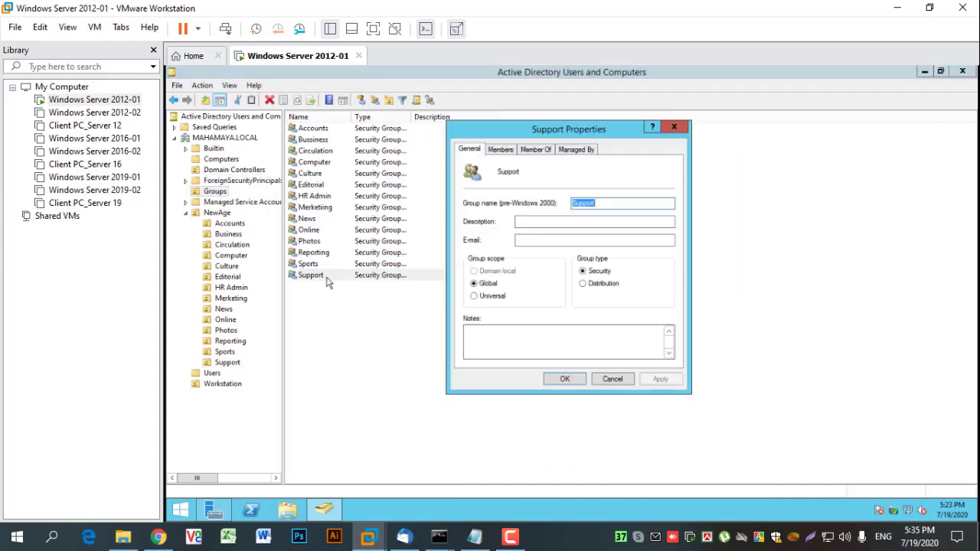
{"action": "left_click", "coordinate": [501, 150]}
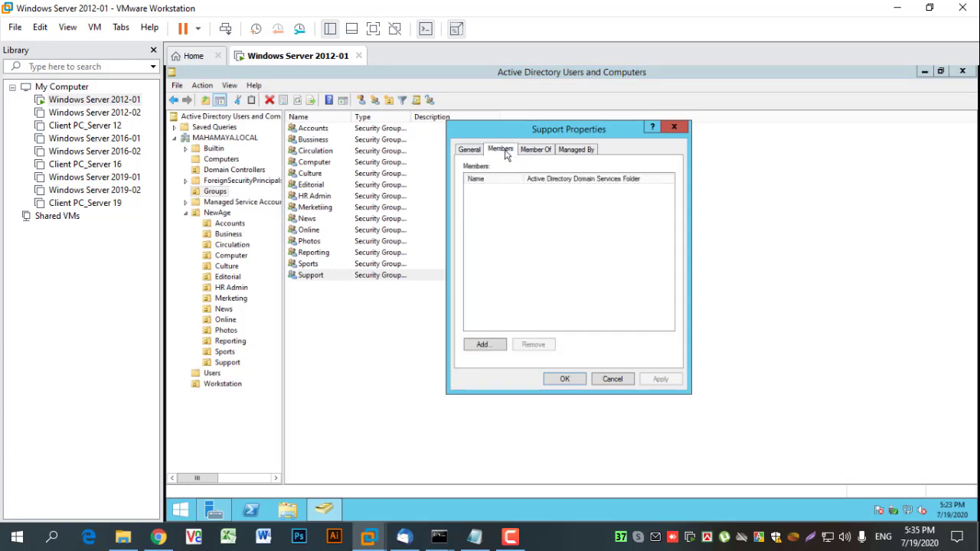
{"action": "left_click", "coordinate": [539, 150]}
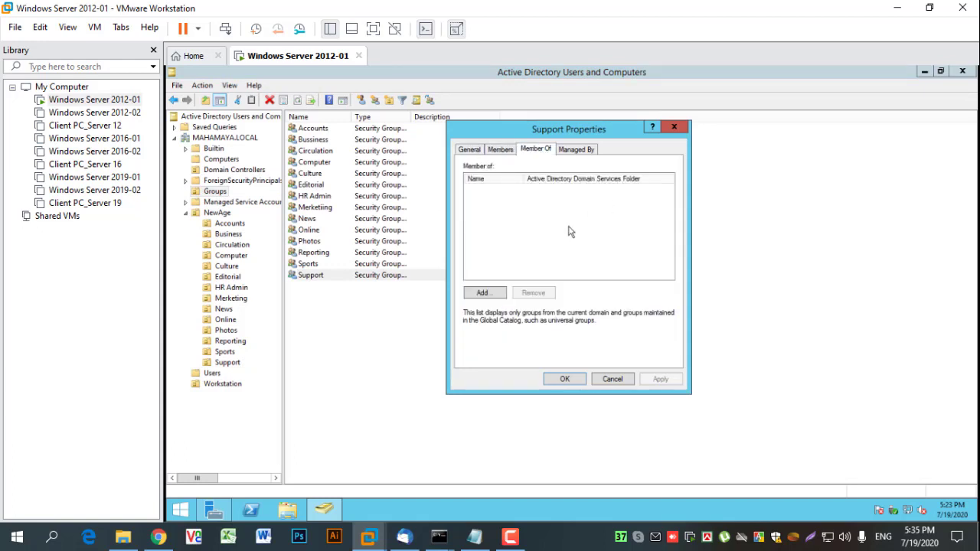
Search all domain groups, picking HR Admin then Marketing, and cancel the group picker.
{"action": "left_click", "coordinate": [491, 294]}
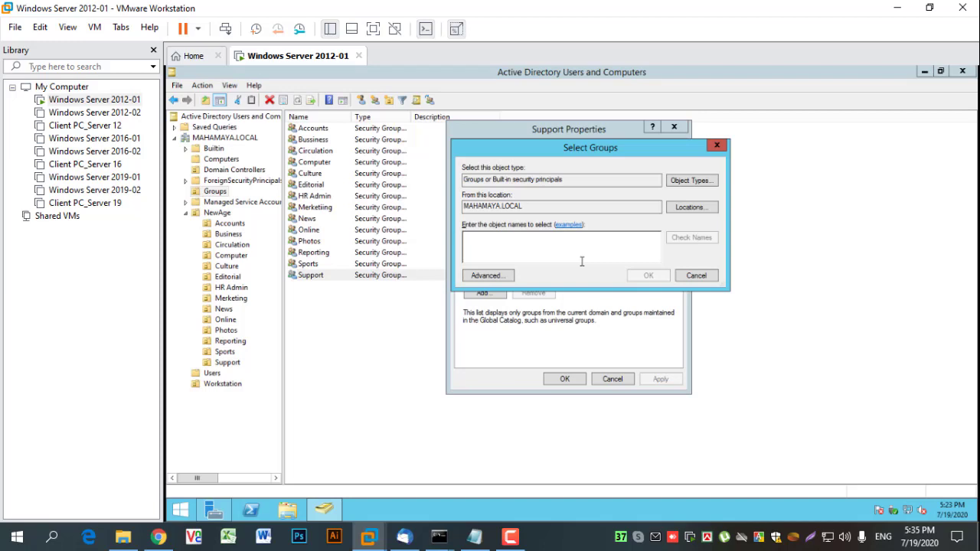
{"action": "left_click", "coordinate": [487, 275]}
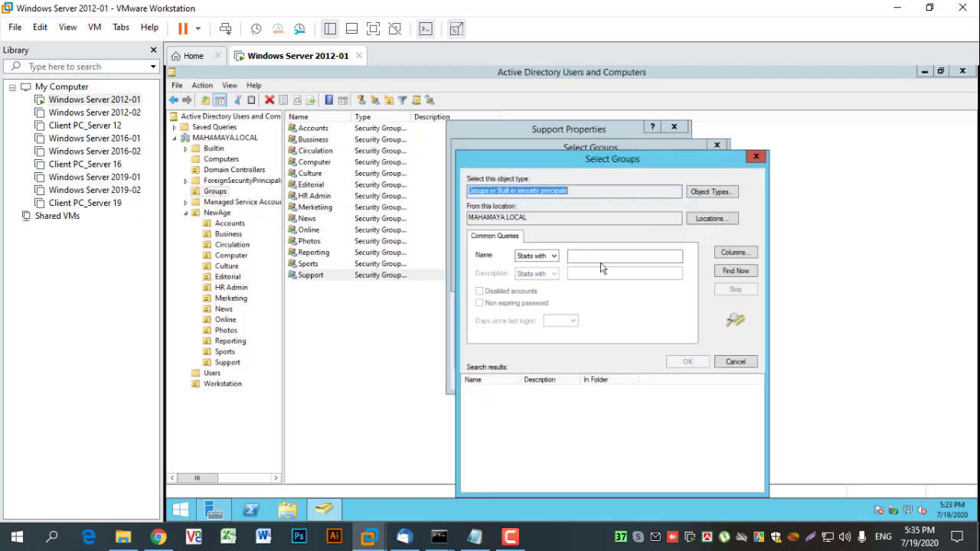
{"action": "left_click", "coordinate": [736, 272]}
{"action": "scroll", "coordinate": [552, 452], "scroll_direction": "down", "scroll_amount": 6}
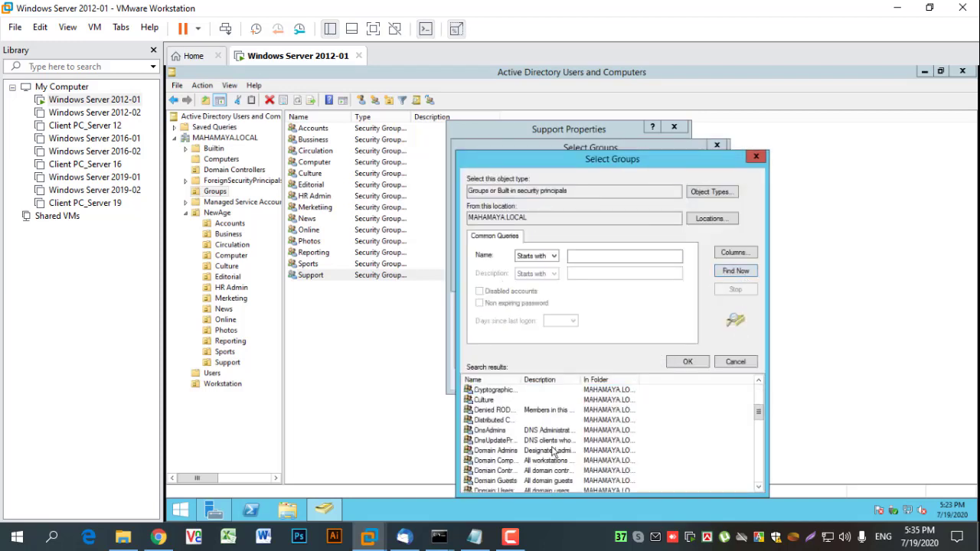
{"action": "scroll", "coordinate": [552, 451], "scroll_direction": "down", "scroll_amount": 2}
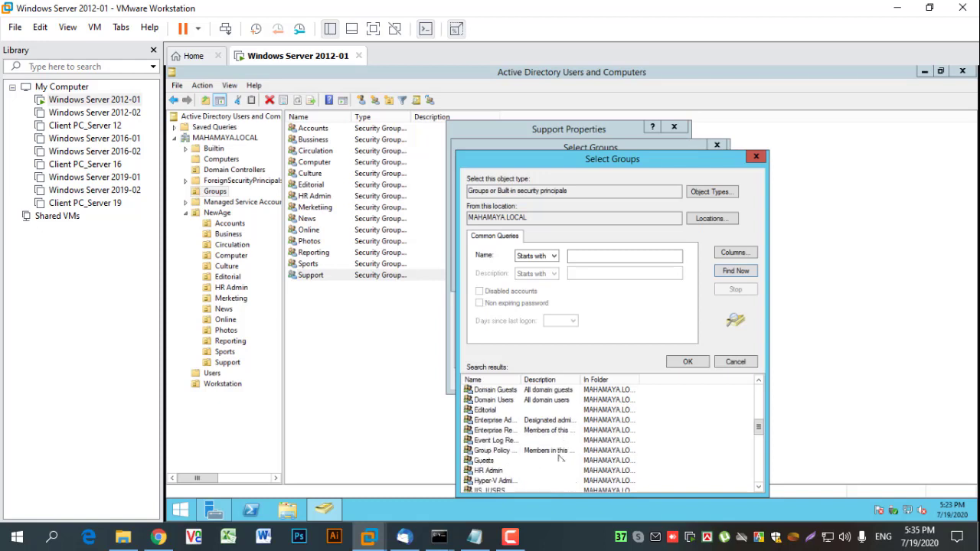
{"action": "left_click", "coordinate": [492, 472]}
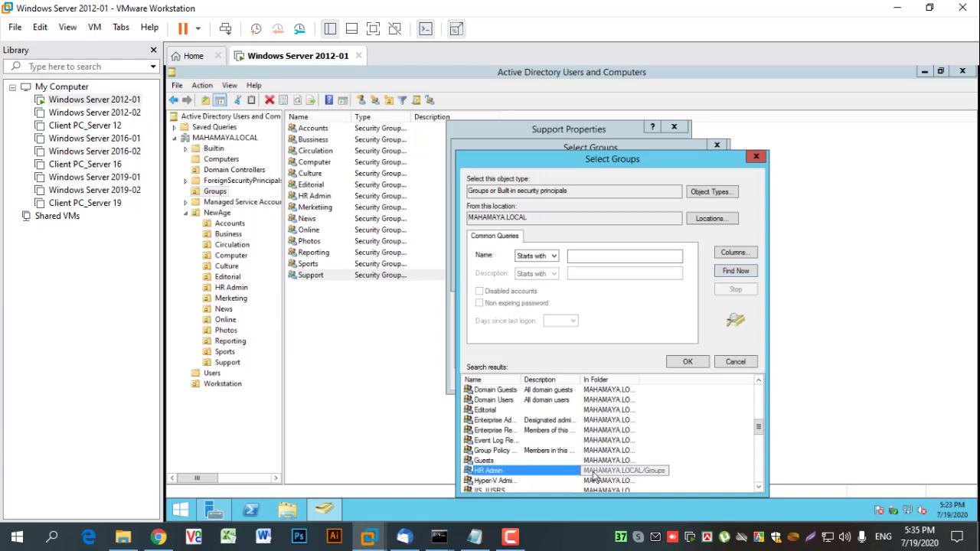
{"action": "scroll", "coordinate": [594, 473], "scroll_direction": "down", "scroll_amount": 2}
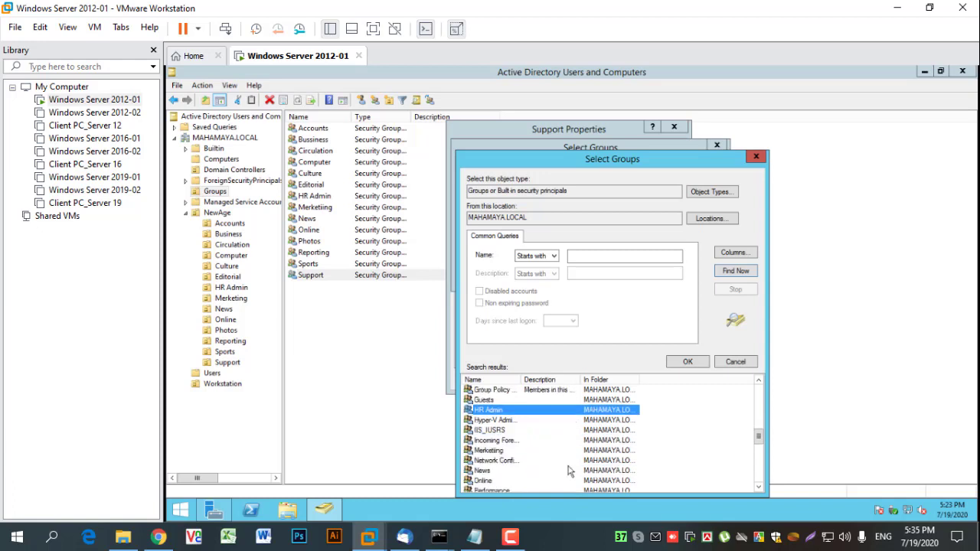
{"action": "left_click", "coordinate": [511, 452]}
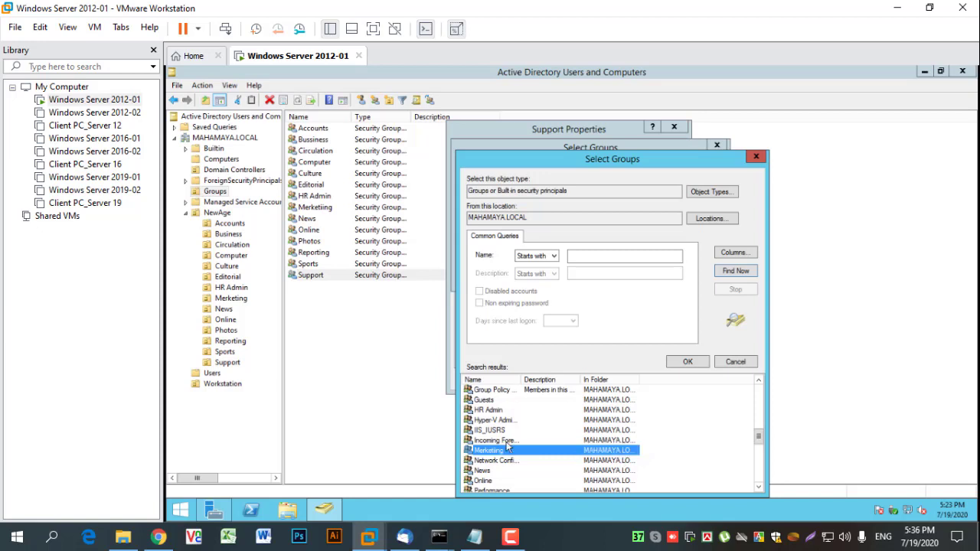
{"action": "left_click", "coordinate": [737, 363]}
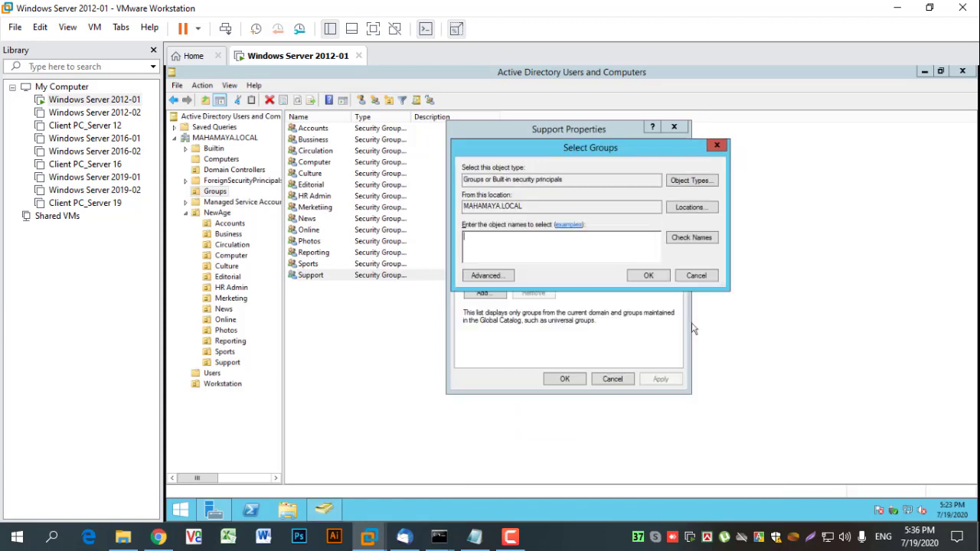
{"action": "left_click", "coordinate": [713, 274]}
From the Support group's Members tab, list every user and group in the domain.
{"action": "left_click", "coordinate": [501, 150]}
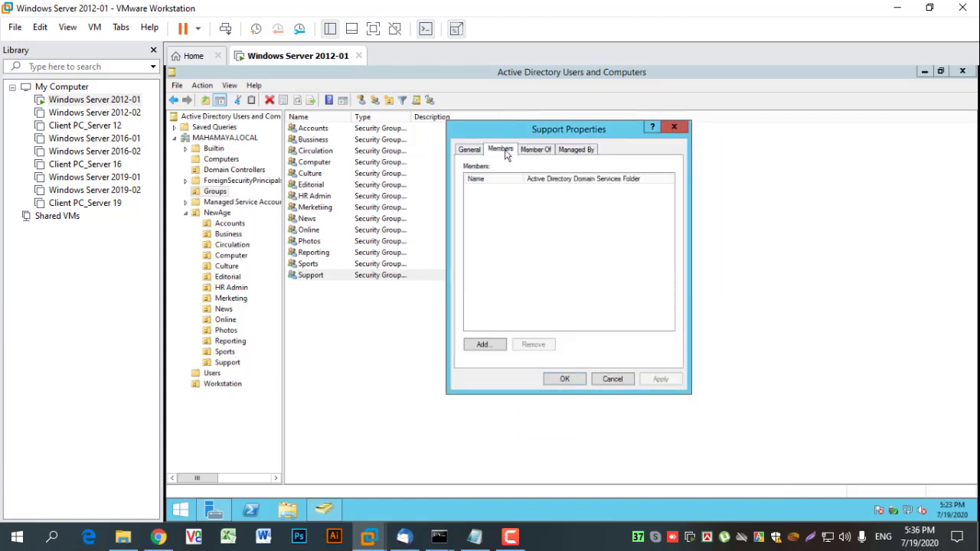
{"action": "left_click", "coordinate": [495, 349]}
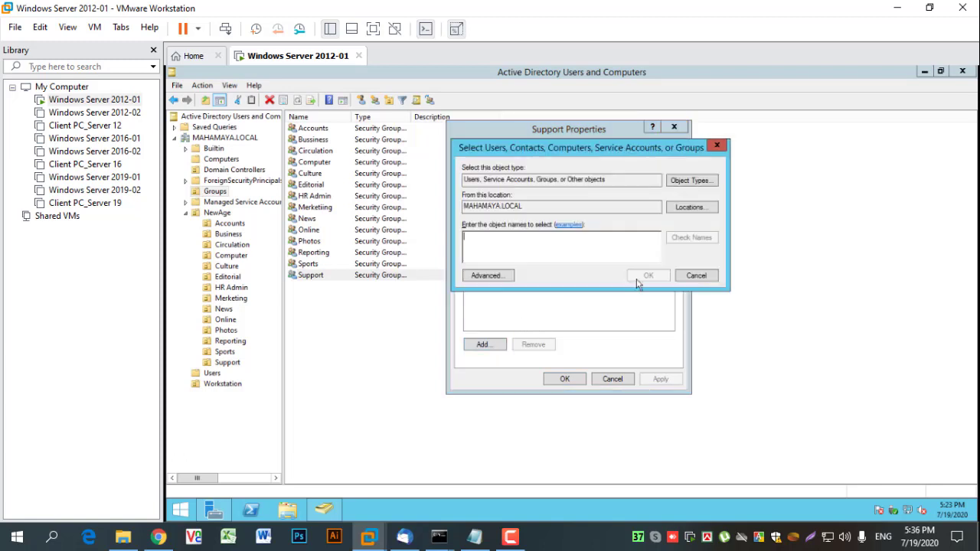
{"action": "left_click", "coordinate": [503, 276]}
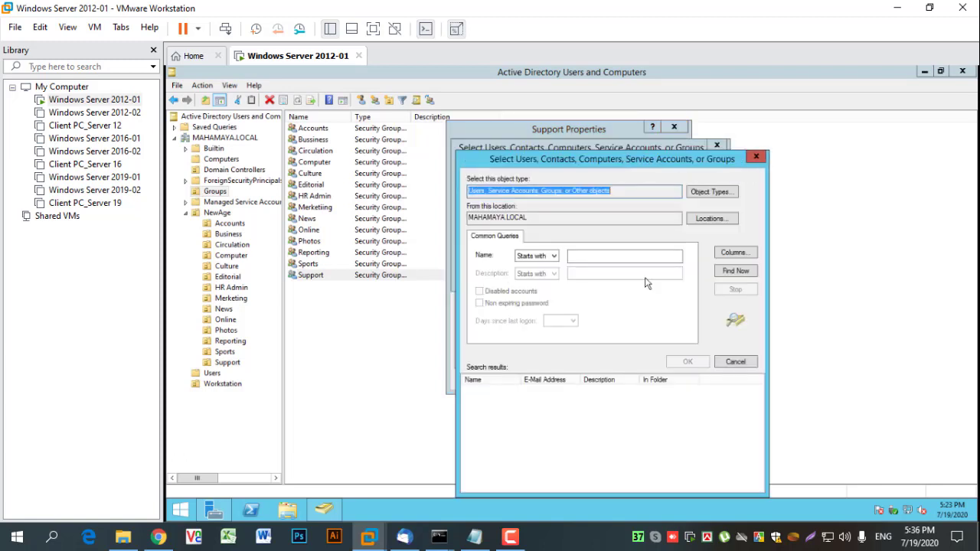
{"action": "left_click", "coordinate": [736, 271]}
{"action": "scroll", "coordinate": [568, 446], "scroll_direction": "down", "scroll_amount": 5}
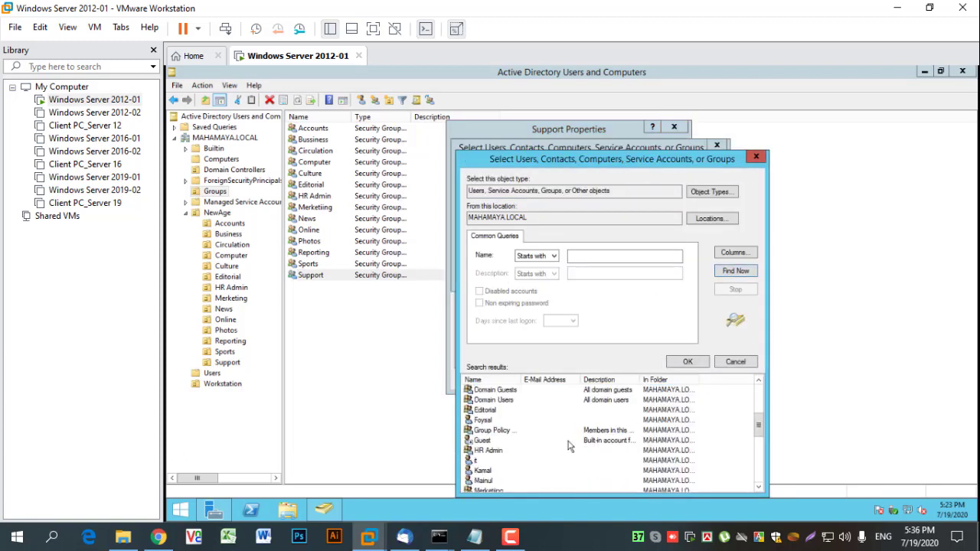
{"action": "scroll", "coordinate": [568, 446], "scroll_direction": "down", "scroll_amount": 1}
Pick several results ending with the Sports group, then cancel and close Support's properties unchanged.
{"action": "left_click", "coordinate": [597, 430]}
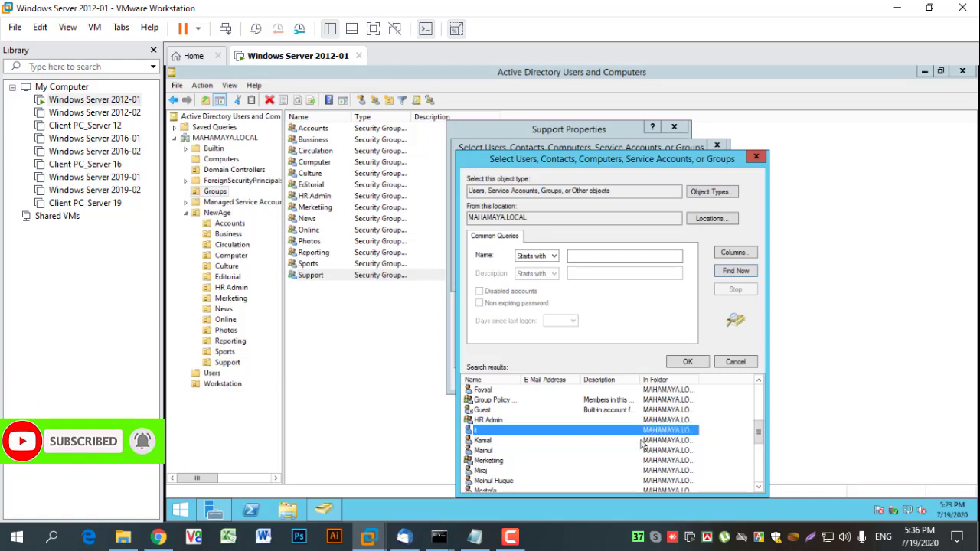
{"action": "scroll", "coordinate": [545, 452], "scroll_direction": "down", "scroll_amount": 3}
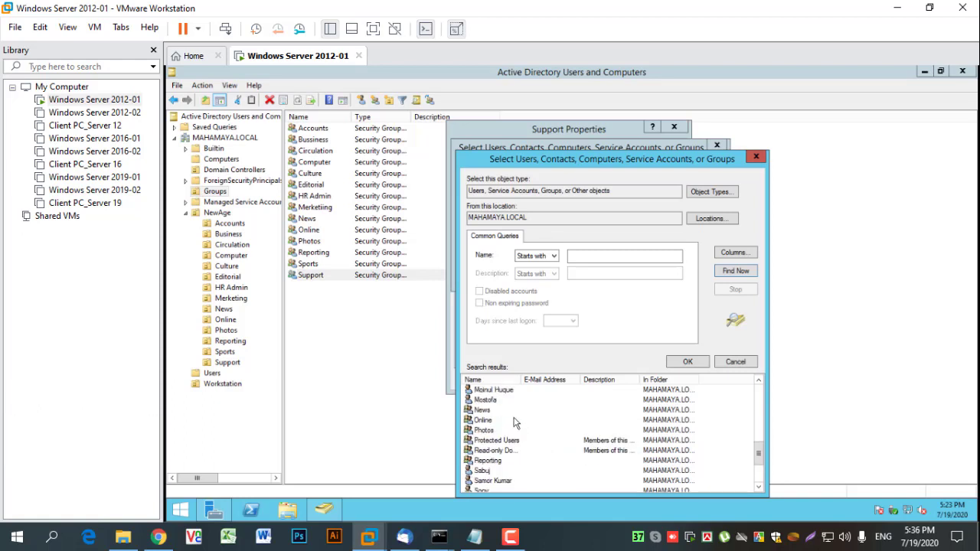
{"action": "scroll", "coordinate": [542, 437], "scroll_direction": "down", "scroll_amount": 1}
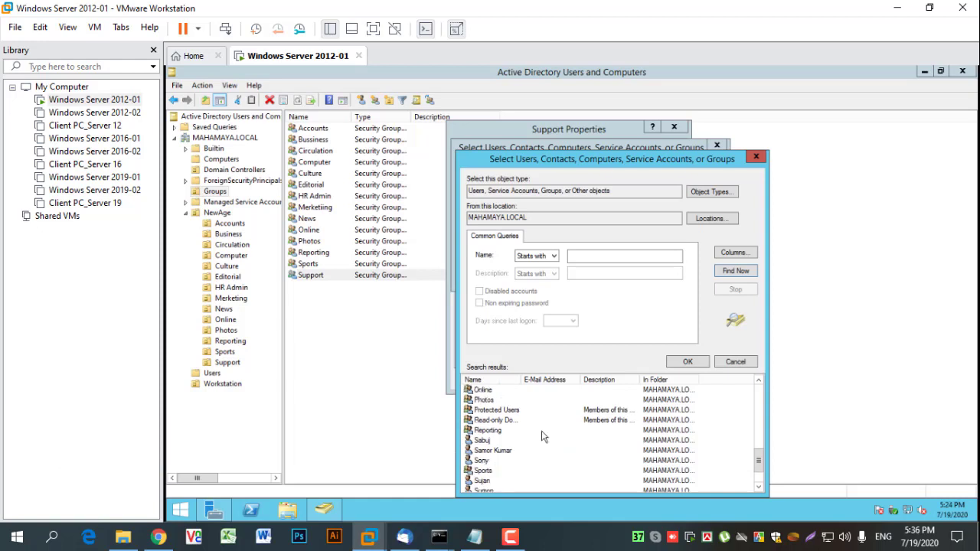
{"action": "left_click", "coordinate": [490, 441]}
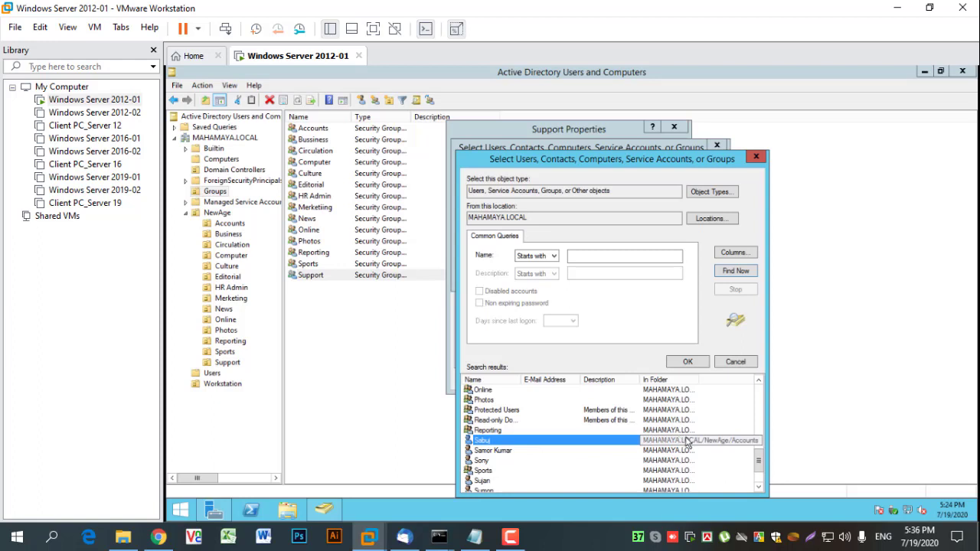
{"action": "left_click", "coordinate": [491, 461]}
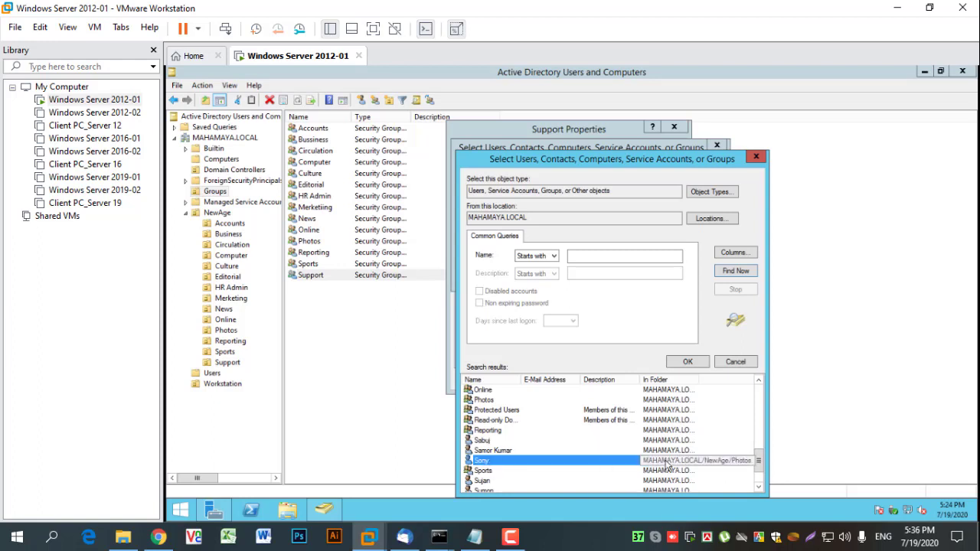
{"action": "left_click", "coordinate": [493, 473]}
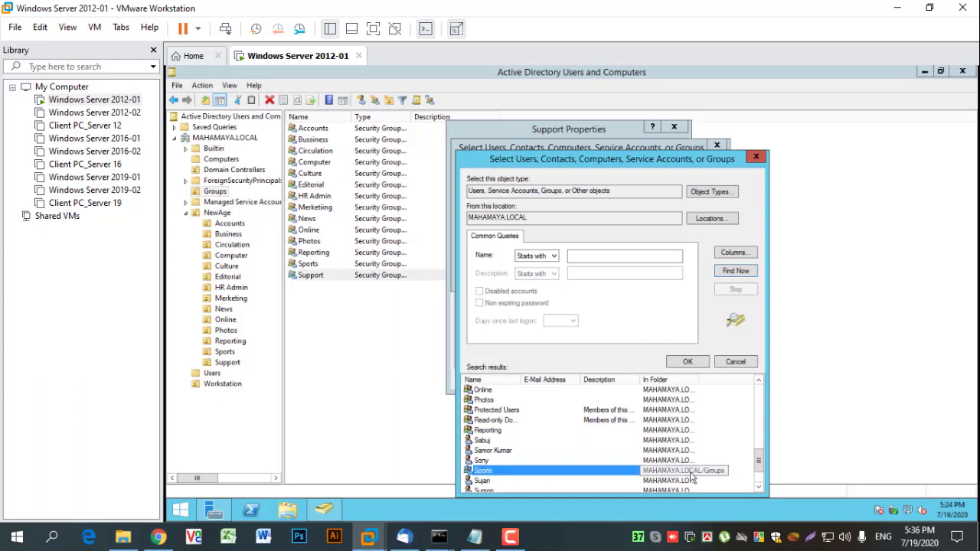
{"action": "left_click", "coordinate": [757, 157]}
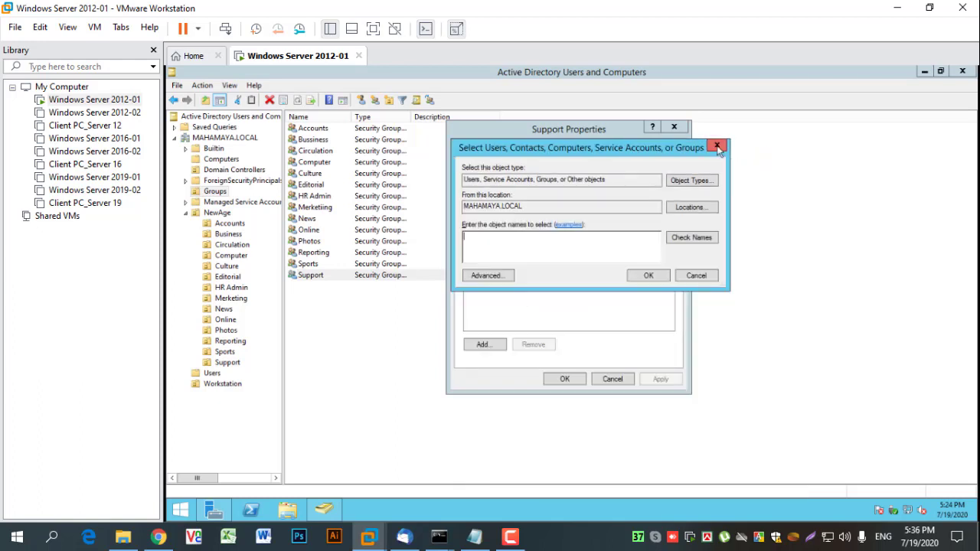
{"action": "left_click", "coordinate": [717, 148]}
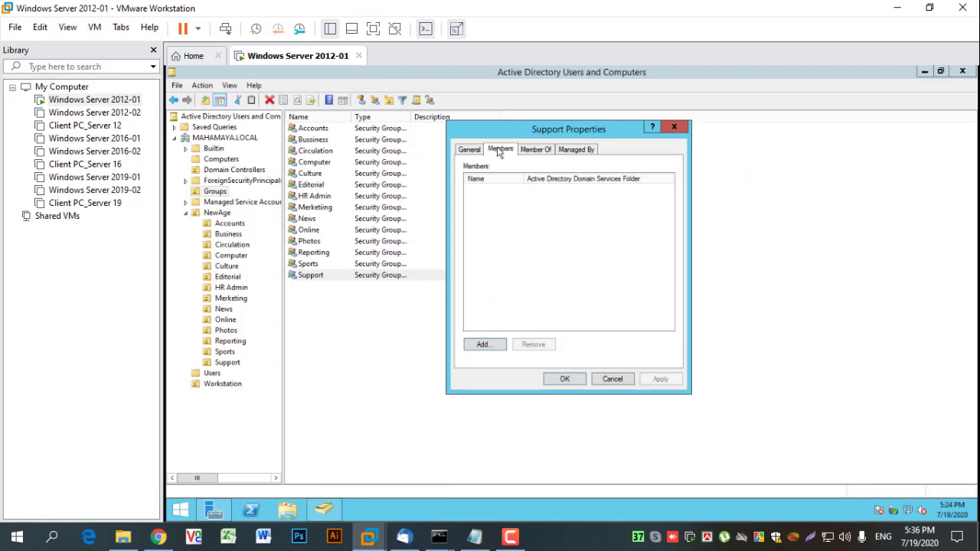
{"action": "left_click", "coordinate": [675, 127]}
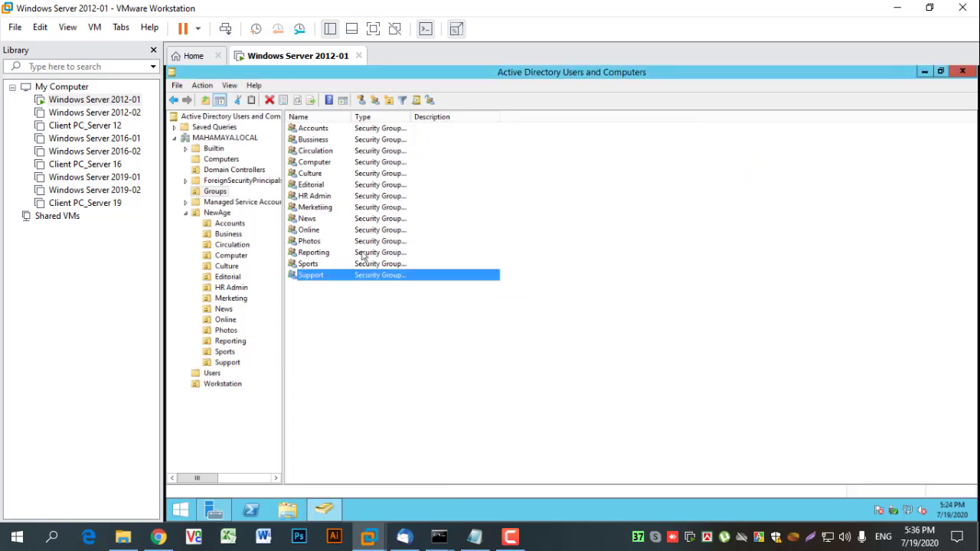
{"action": "left_click", "coordinate": [321, 164]}
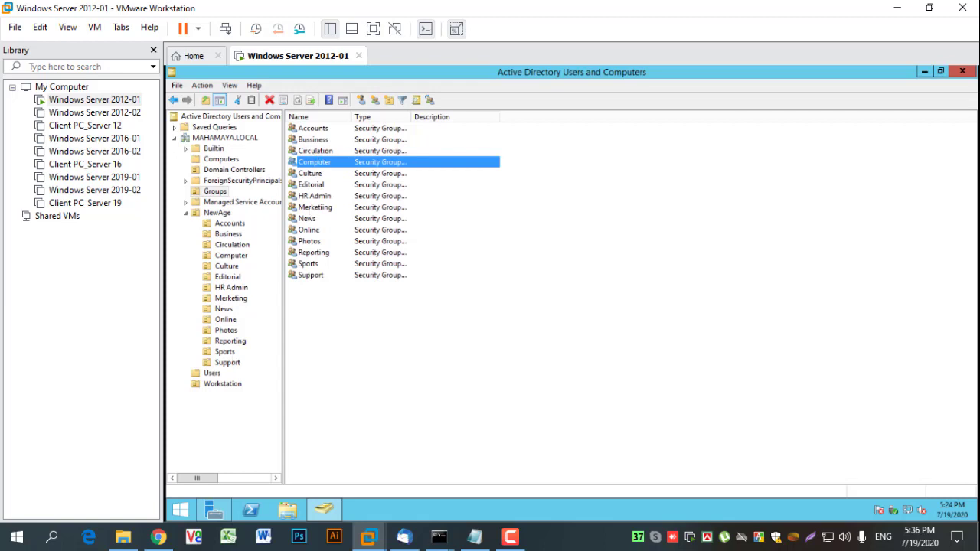
{"action": "left_click", "coordinate": [233, 363]}
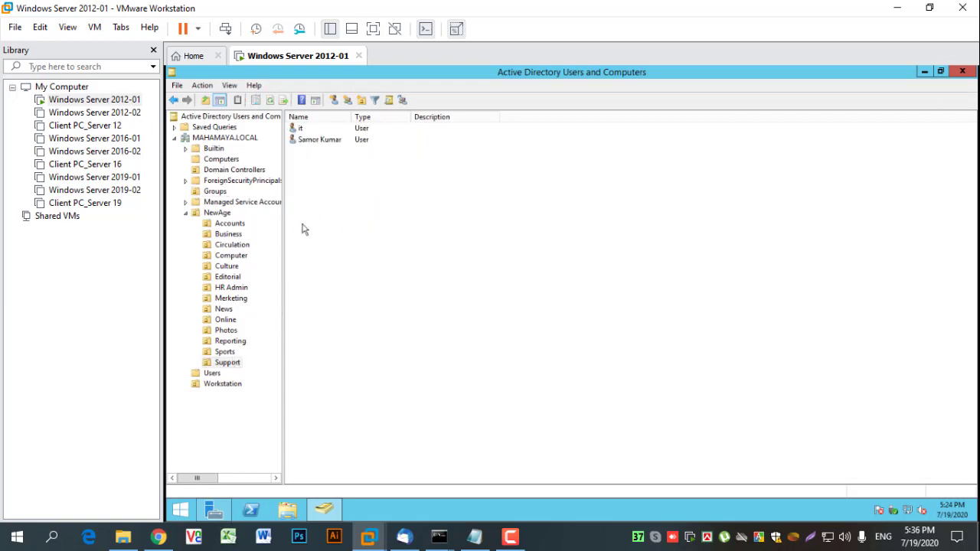
{"action": "left_click", "coordinate": [302, 129]}
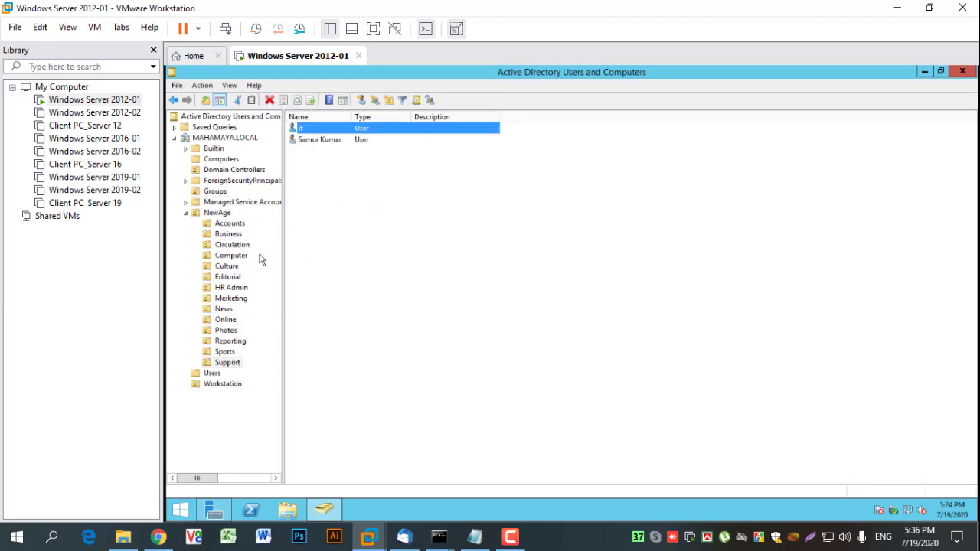
{"action": "left_click", "coordinate": [216, 192]}
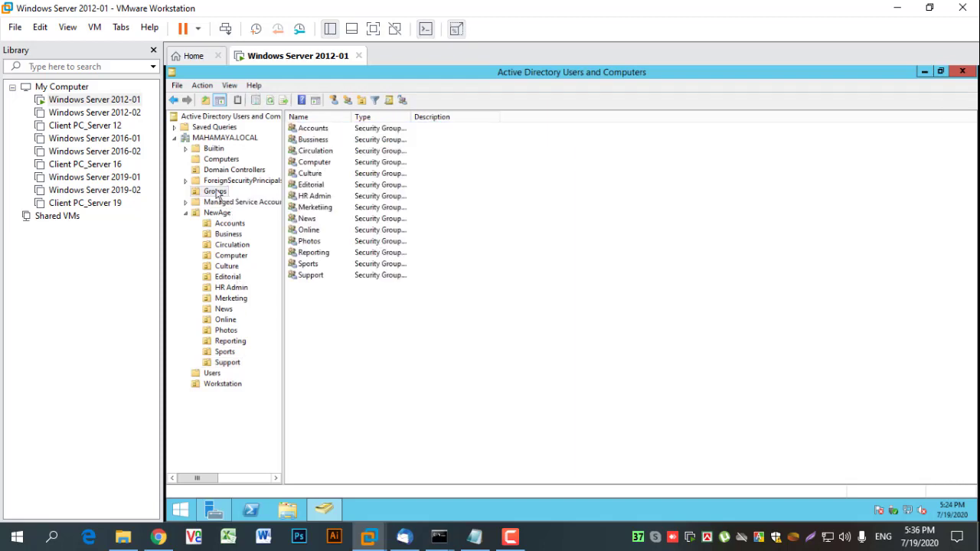
{"action": "left_click", "coordinate": [325, 167]}
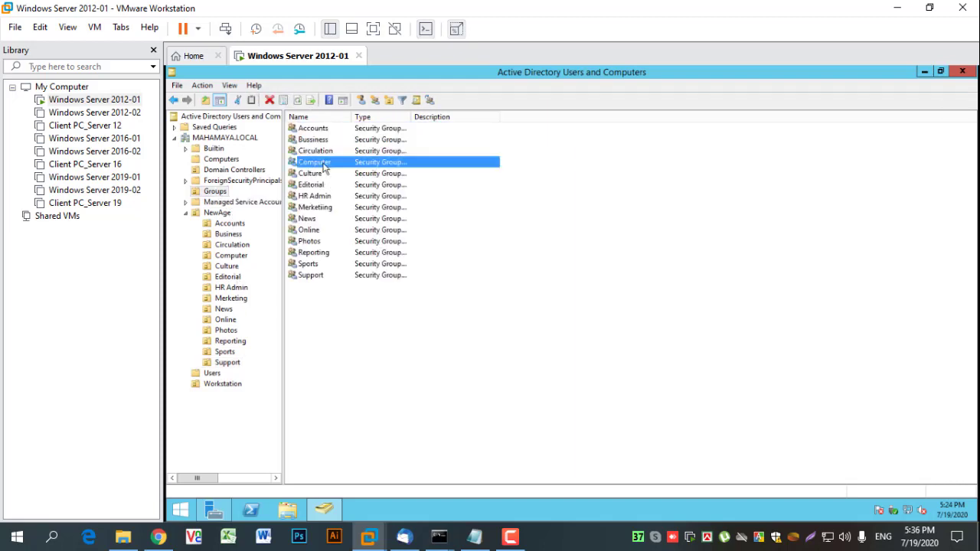
Add the first NewAge Support OU user to the Computer group's members via Advanced search.
{"action": "double_click", "coordinate": [325, 167]}
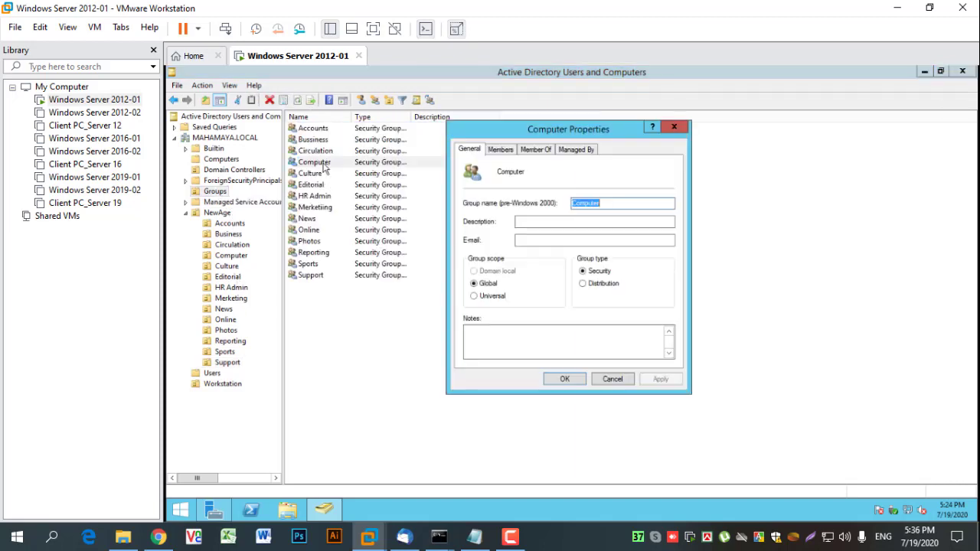
{"action": "left_click", "coordinate": [503, 151]}
{"action": "left_click", "coordinate": [484, 345]}
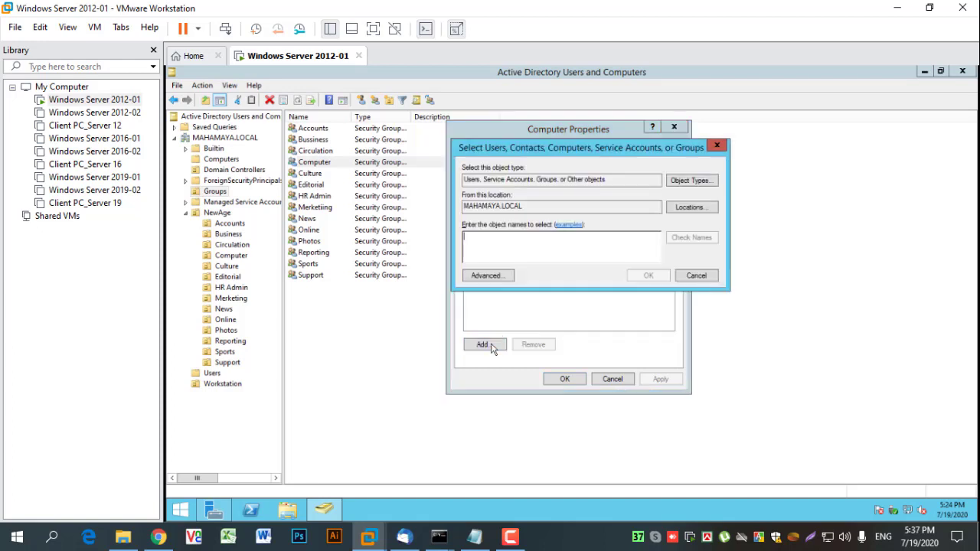
{"action": "left_click", "coordinate": [487, 275]}
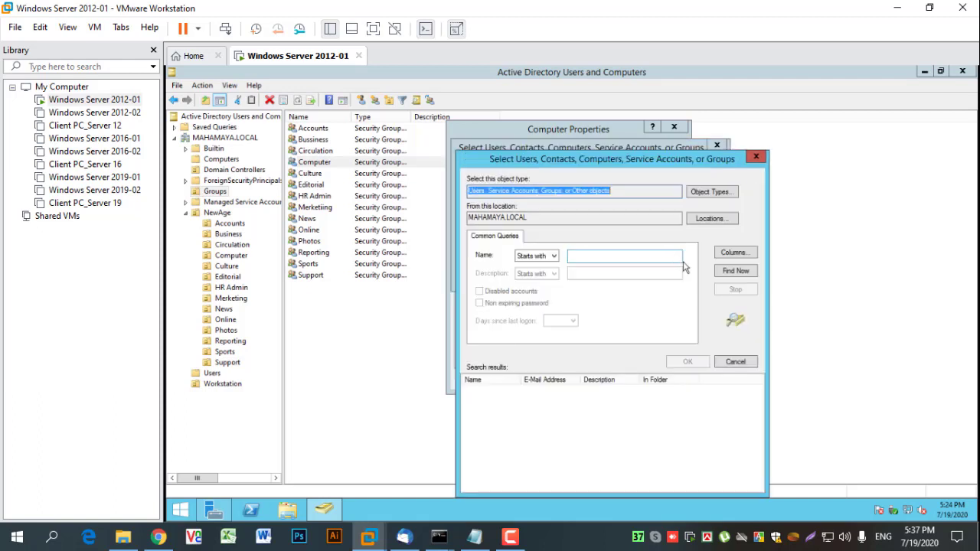
{"action": "left_click", "coordinate": [737, 272]}
{"action": "scroll", "coordinate": [565, 452], "scroll_direction": "down", "scroll_amount": 4}
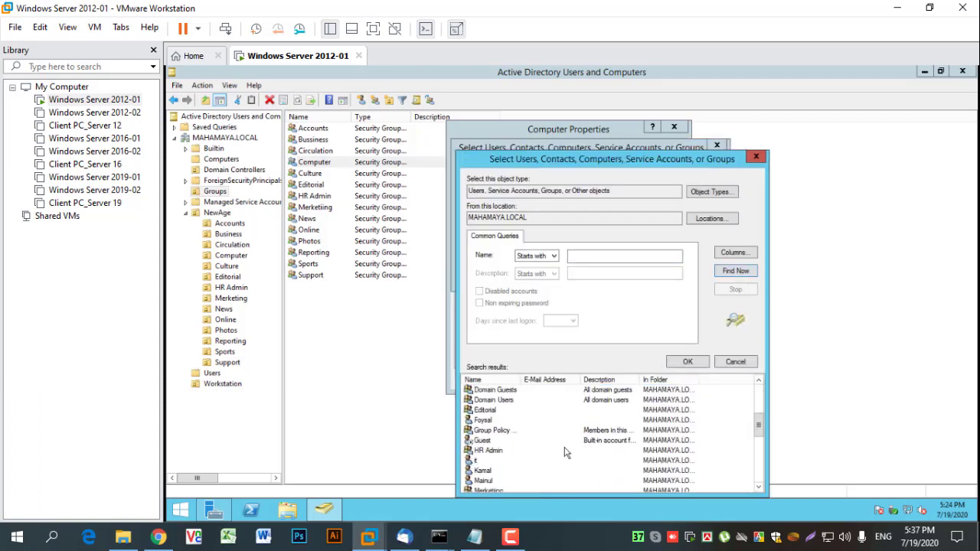
{"action": "left_click", "coordinate": [528, 461]}
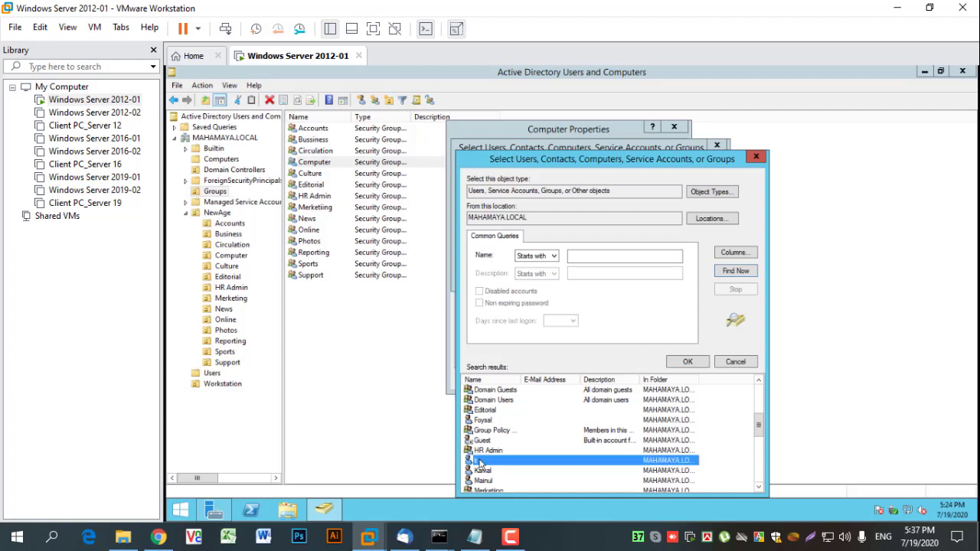
{"action": "scroll", "coordinate": [549, 460], "scroll_direction": "down", "scroll_amount": 1}
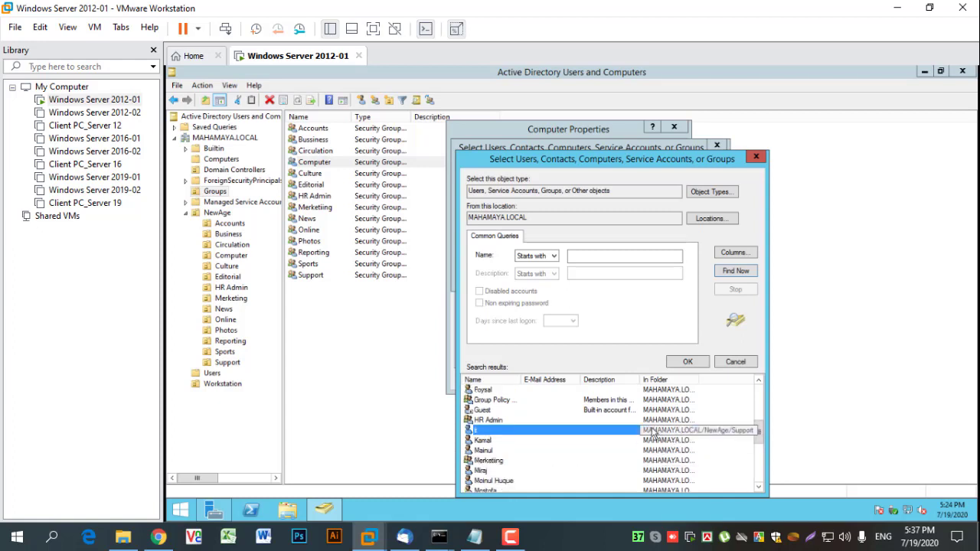
{"action": "double_click", "coordinate": [558, 432]}
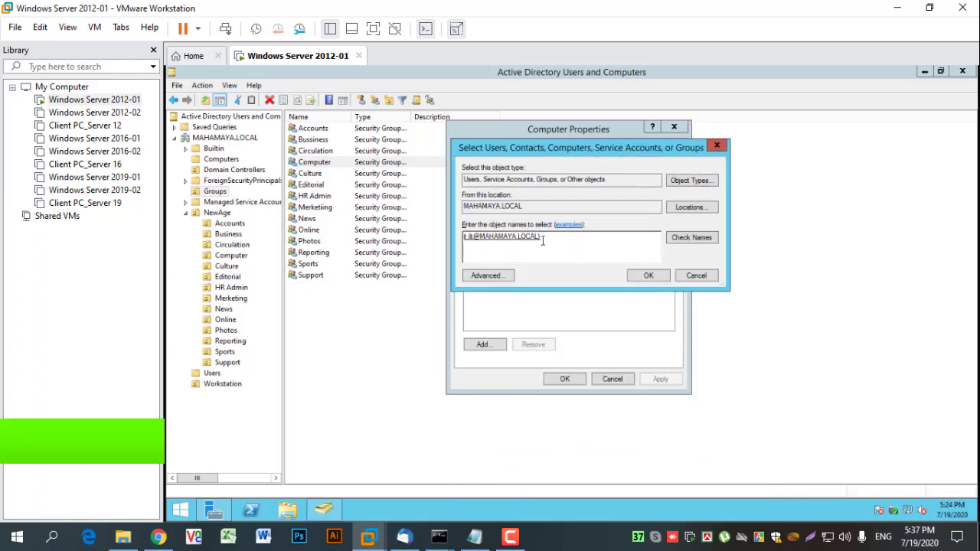
{"action": "left_click", "coordinate": [649, 276]}
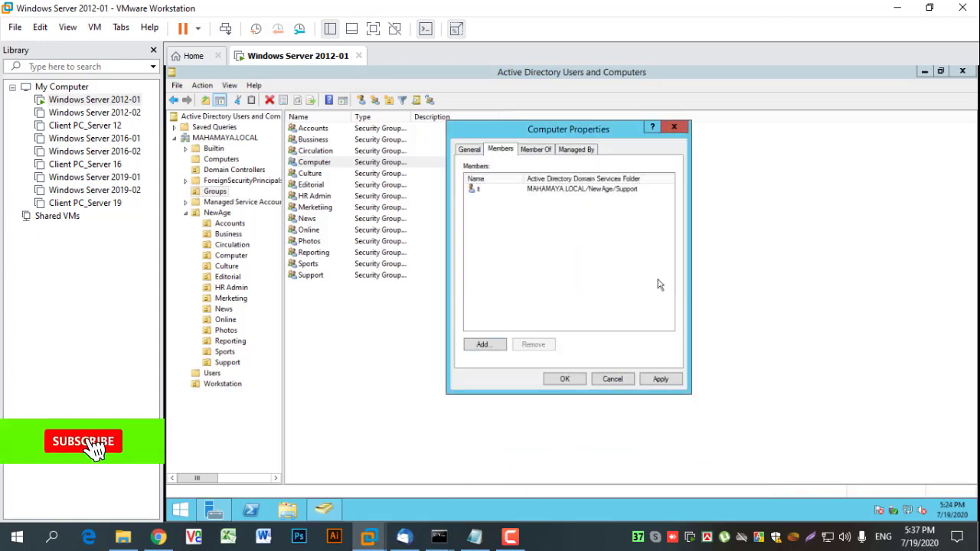
{"action": "left_click", "coordinate": [566, 378]}
Verify the Support user now appears in the Computer group's member list.
{"action": "double_click", "coordinate": [331, 163]}
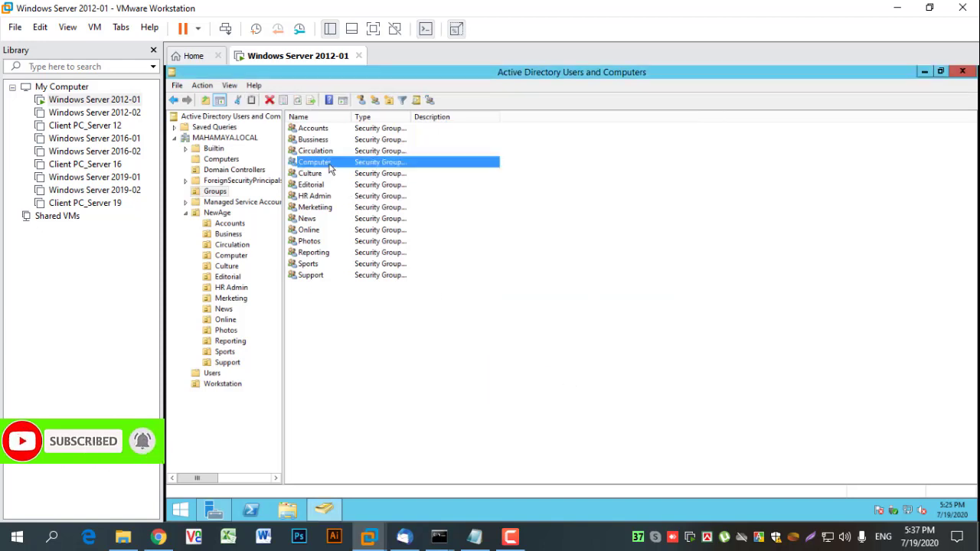
{"action": "left_click", "coordinate": [502, 149]}
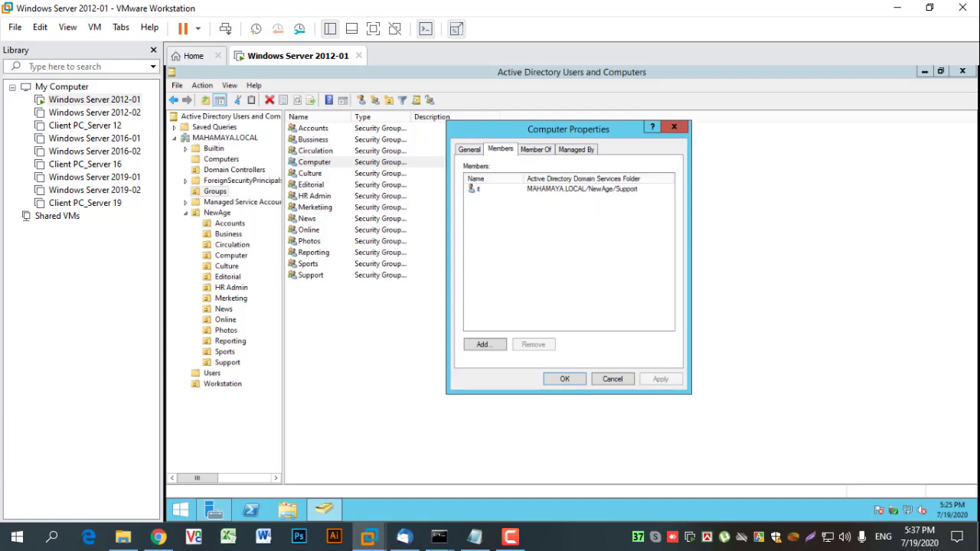
{"action": "left_click", "coordinate": [612, 380]}
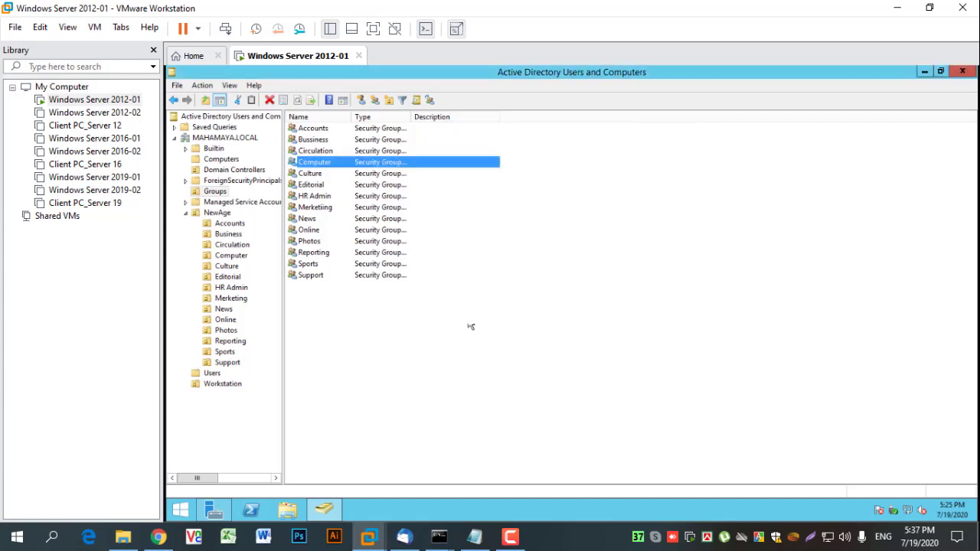
Check the first Support OU user's Member Of list for its group memberships.
{"action": "left_click", "coordinate": [230, 362]}
{"action": "double_click", "coordinate": [312, 130]}
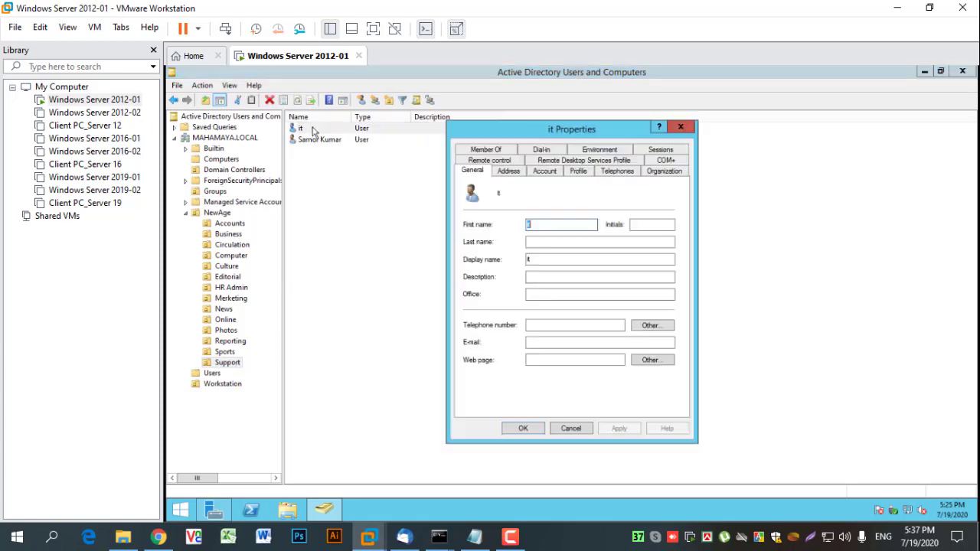
{"action": "left_click", "coordinate": [502, 151]}
{"action": "left_click", "coordinate": [523, 243]}
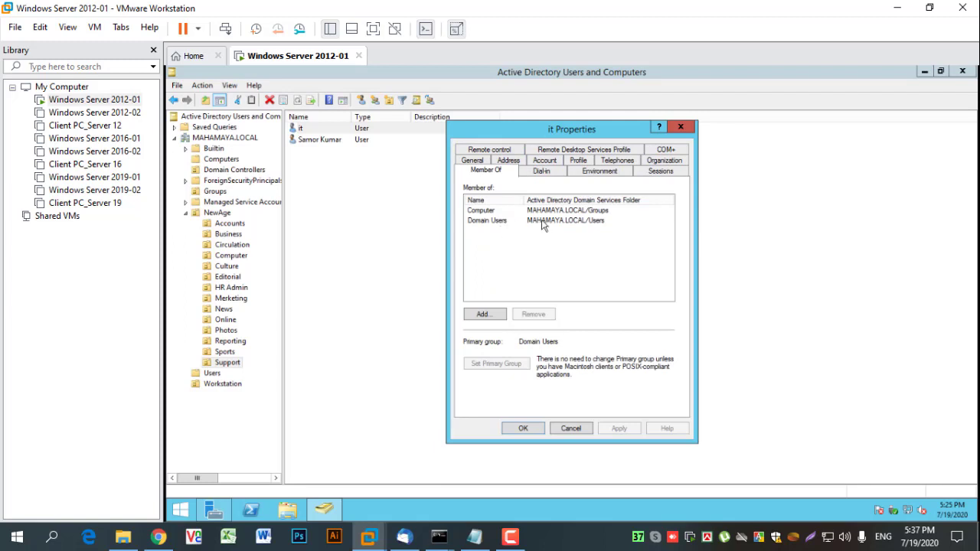
{"action": "left_click", "coordinate": [570, 222]}
{"action": "left_click", "coordinate": [496, 211]}
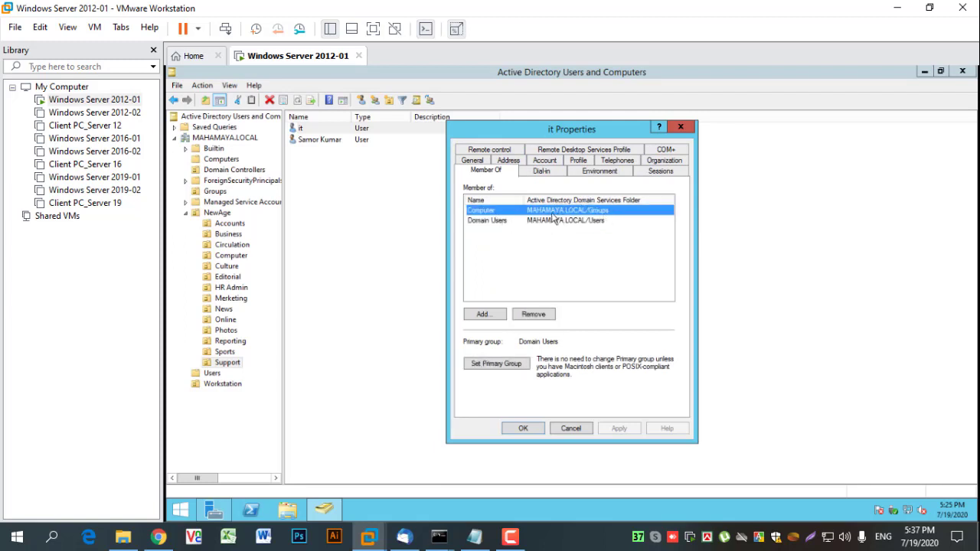
{"action": "left_click", "coordinate": [524, 429]}
Review the HR Admin and Marketing OU users, then show the Groups container.
{"action": "left_click", "coordinate": [237, 289]}
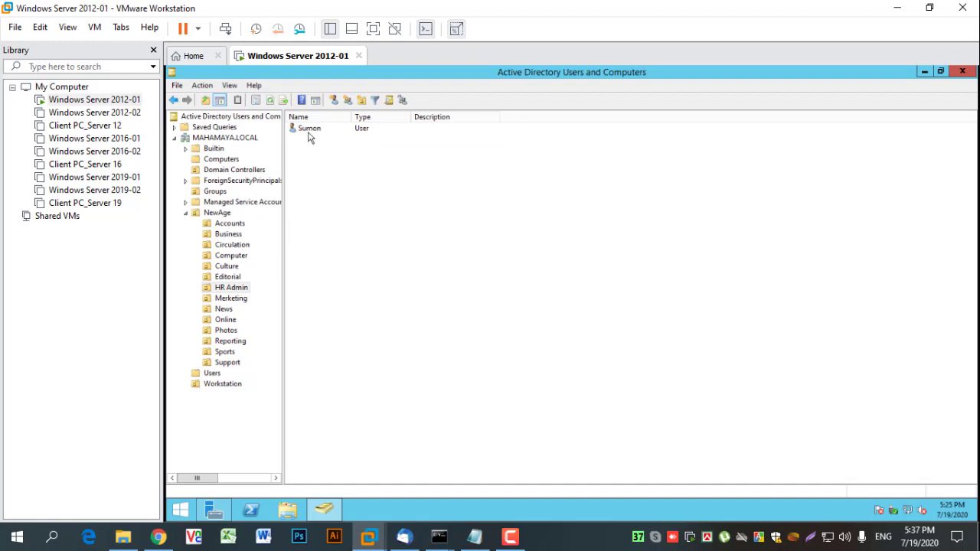
{"action": "left_click", "coordinate": [236, 300]}
{"action": "left_click", "coordinate": [217, 191]}
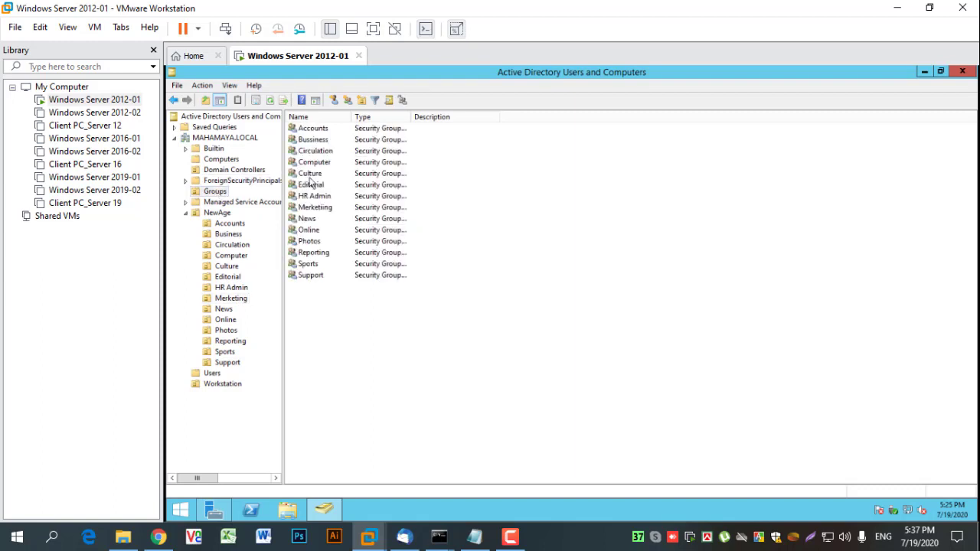
Add the HR Admin department user as a member of the HR Admin group.
{"action": "left_click", "coordinate": [323, 210]}
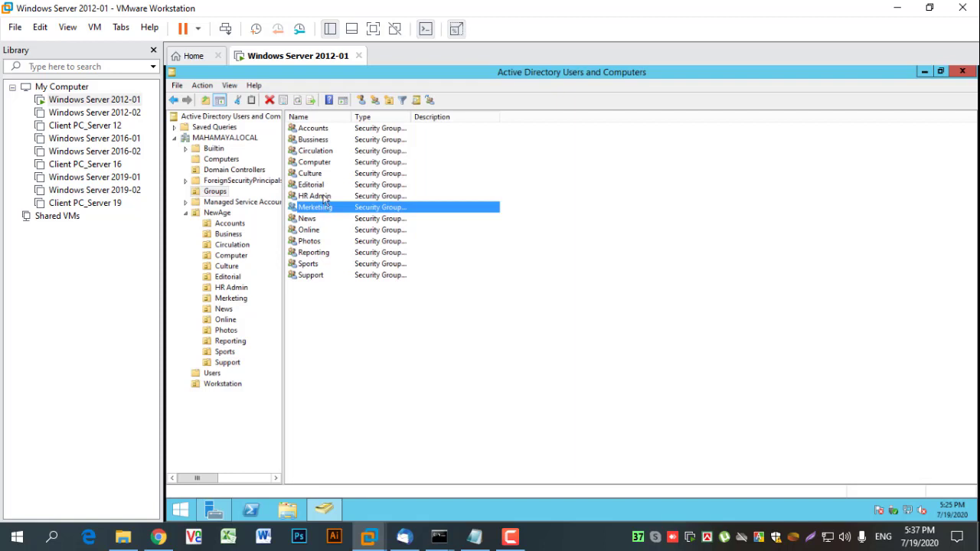
{"action": "left_click", "coordinate": [324, 197]}
{"action": "right_click", "coordinate": [325, 198]}
{"action": "left_click", "coordinate": [356, 300]}
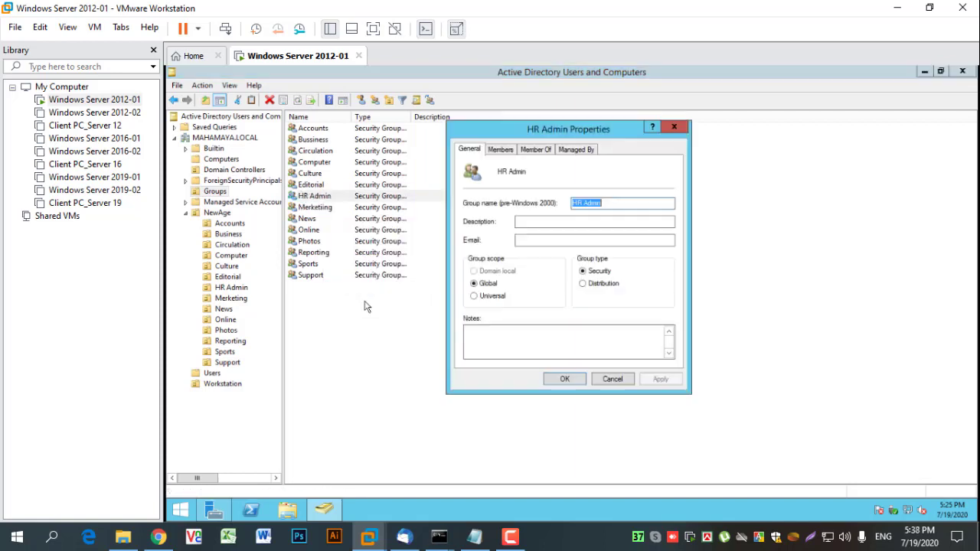
{"action": "left_click", "coordinate": [502, 151]}
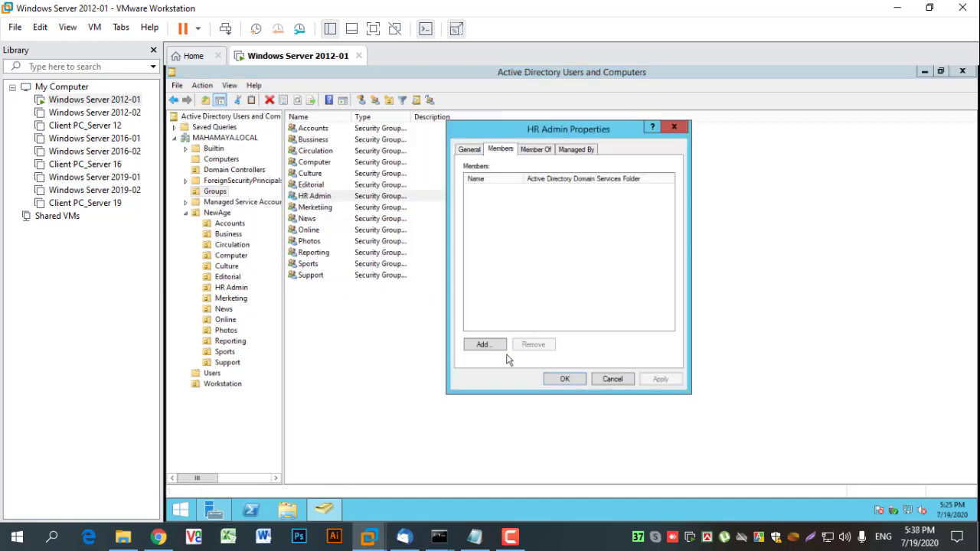
{"action": "left_click", "coordinate": [484, 346]}
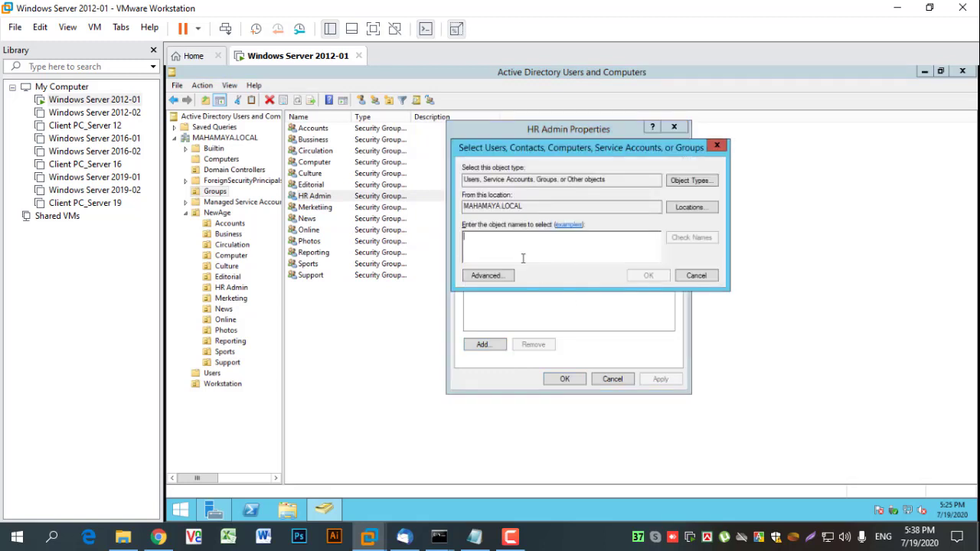
{"action": "type", "text": "sumon"}
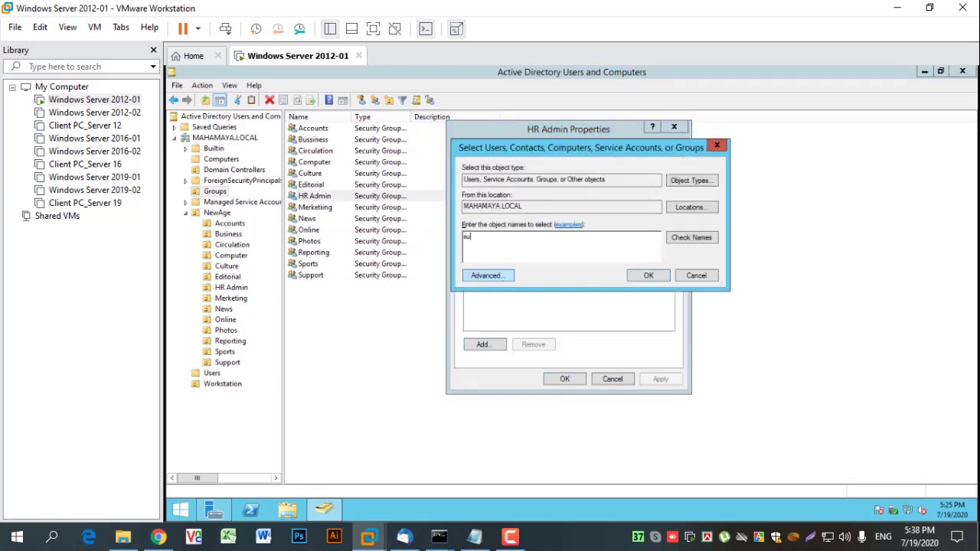
{"action": "left_click", "coordinate": [694, 241]}
{"action": "left_click", "coordinate": [648, 276]}
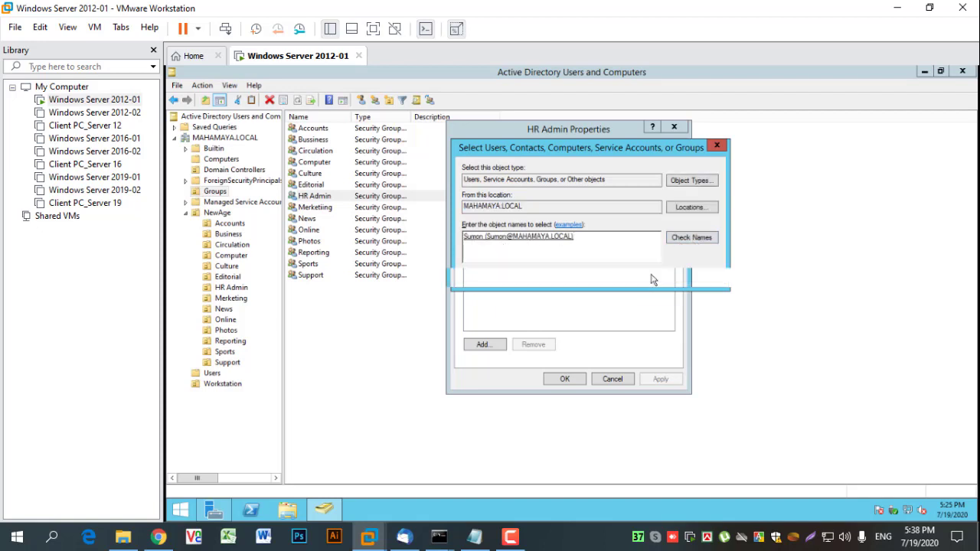
Add the Marketing department user to HR Admin as well, and apply the changes.
{"action": "left_click", "coordinate": [494, 345]}
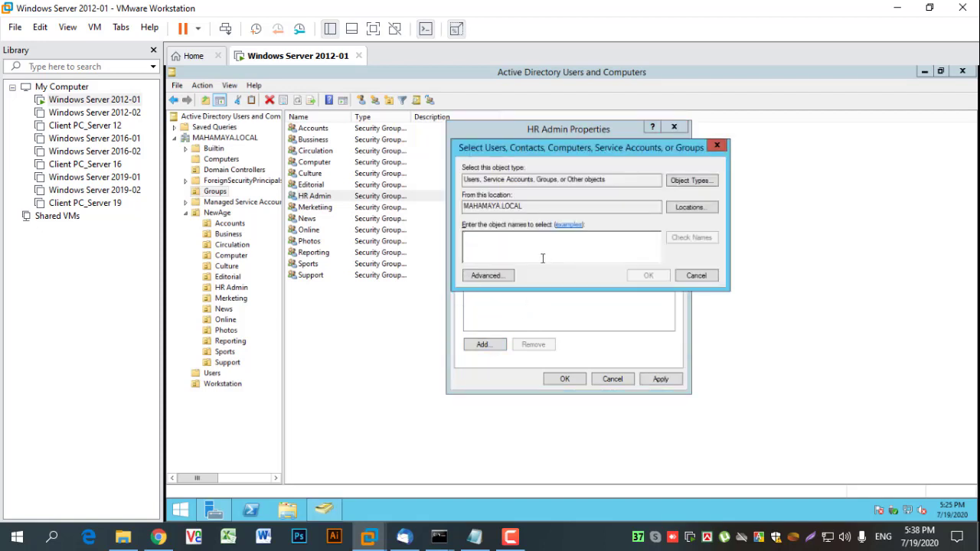
{"action": "type", "text": "kamal"}
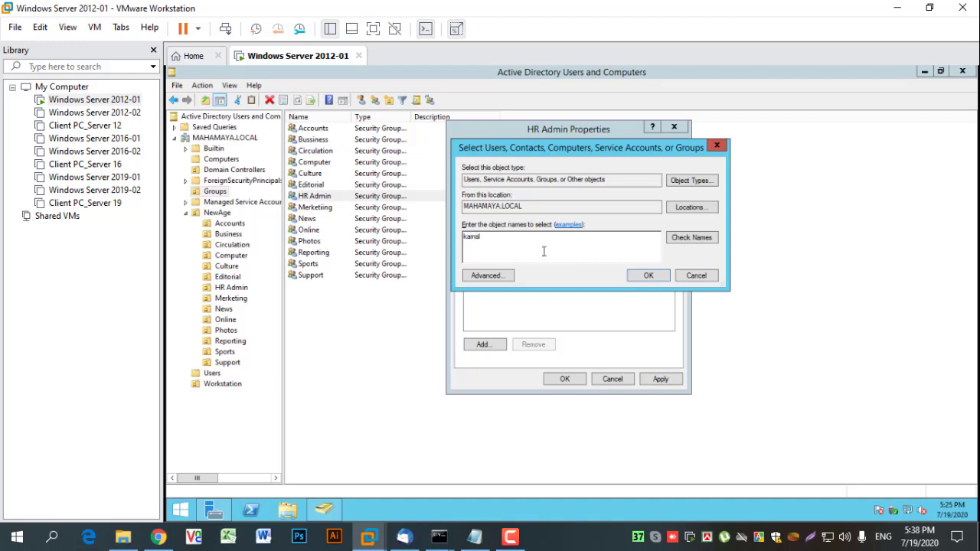
{"action": "left_click", "coordinate": [681, 244]}
{"action": "left_click", "coordinate": [648, 277]}
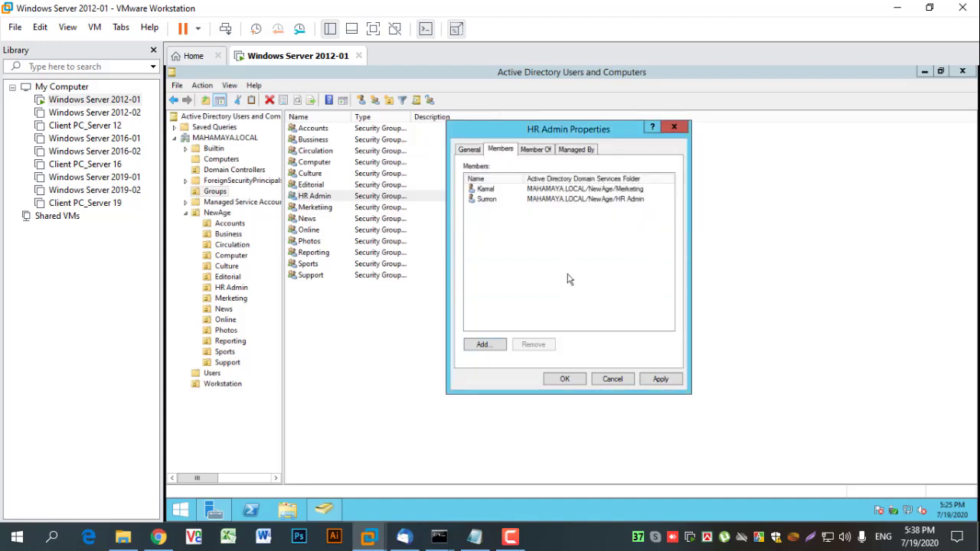
{"action": "left_click", "coordinate": [662, 380]}
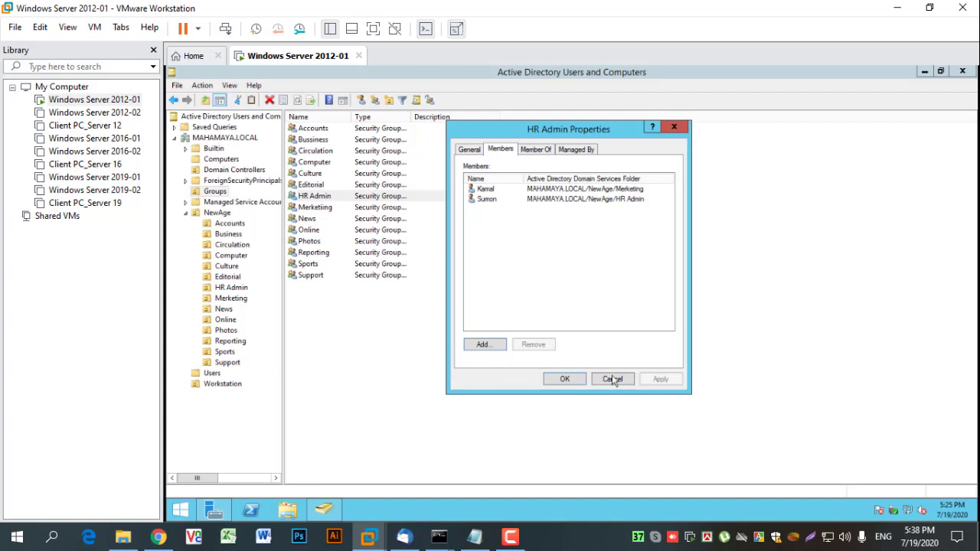
{"action": "left_click", "coordinate": [563, 380]}
{"action": "left_click", "coordinate": [319, 210]}
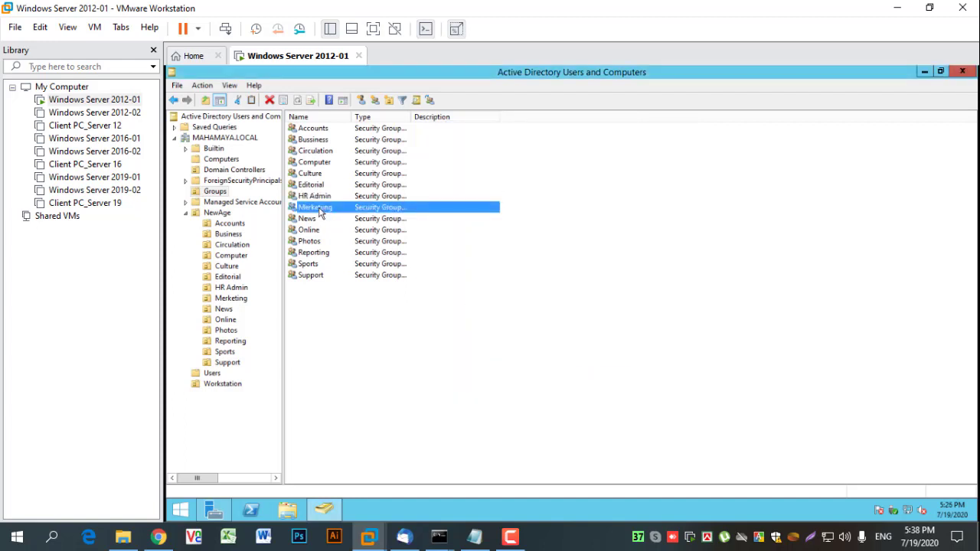
Add the Marketing department user as a member of the Merketiing group.
{"action": "right_click", "coordinate": [325, 209]}
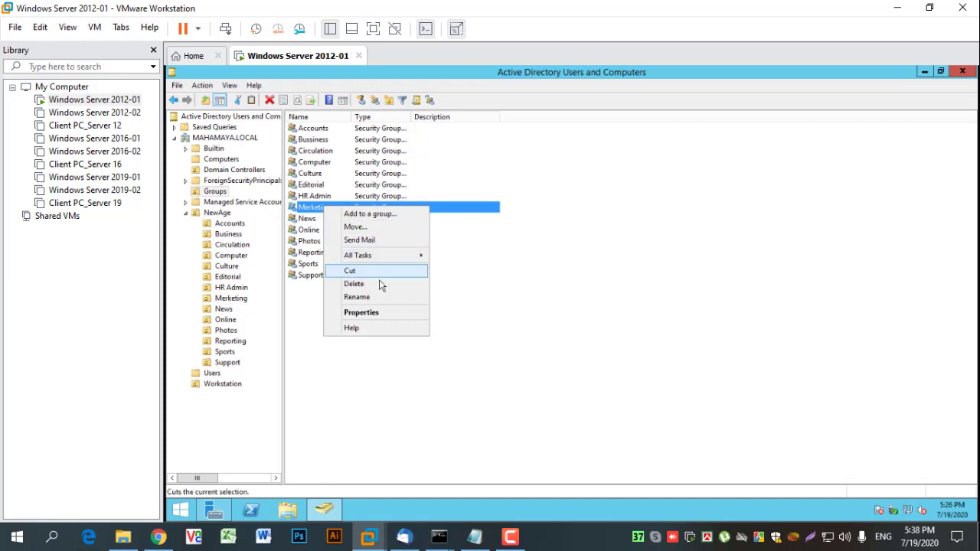
{"action": "left_click", "coordinate": [357, 314]}
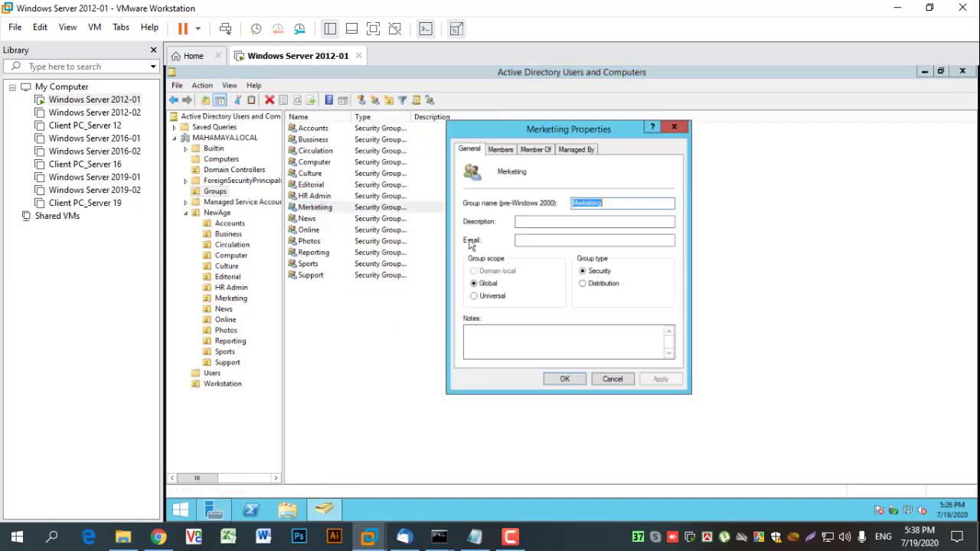
{"action": "left_click", "coordinate": [503, 151]}
{"action": "left_click", "coordinate": [493, 344]}
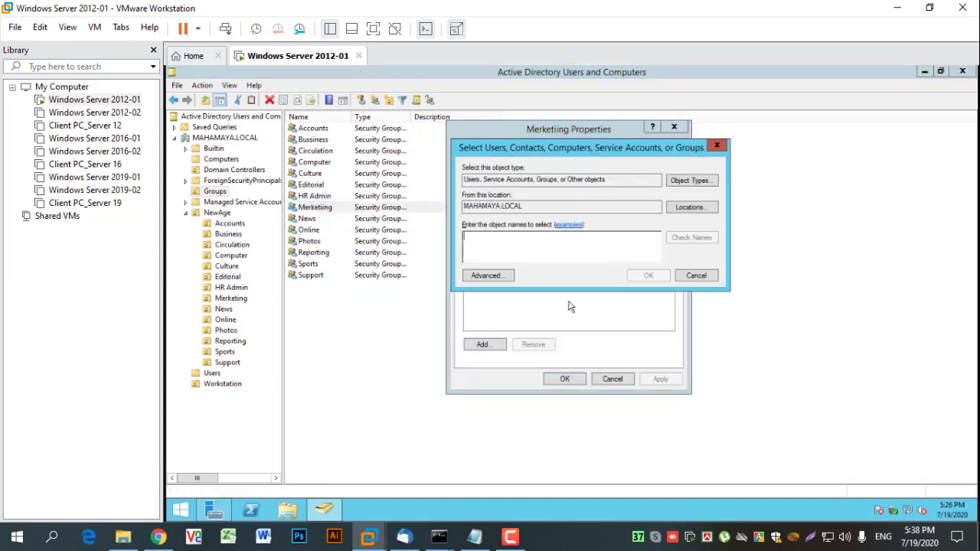
{"action": "type", "text": "kamal"}
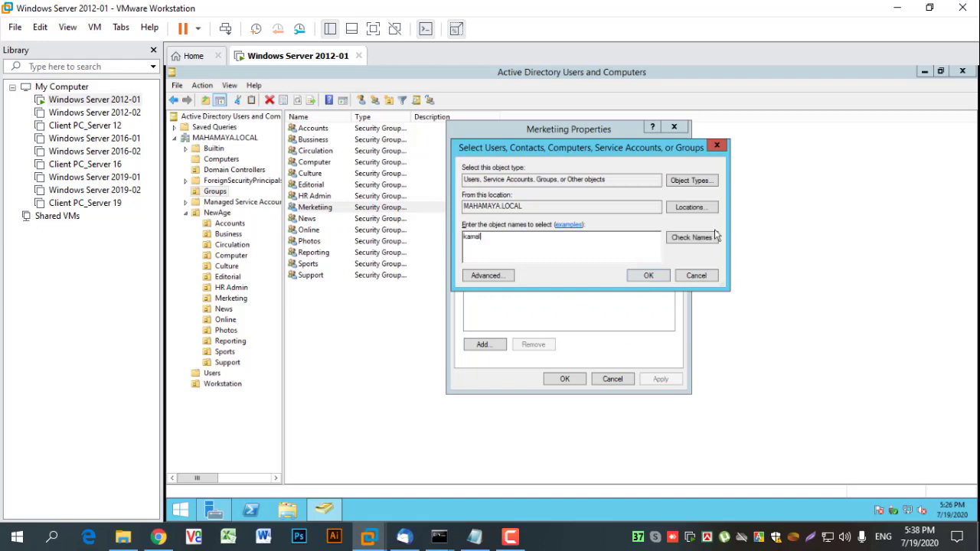
{"action": "left_click", "coordinate": [691, 237]}
{"action": "left_click", "coordinate": [648, 278]}
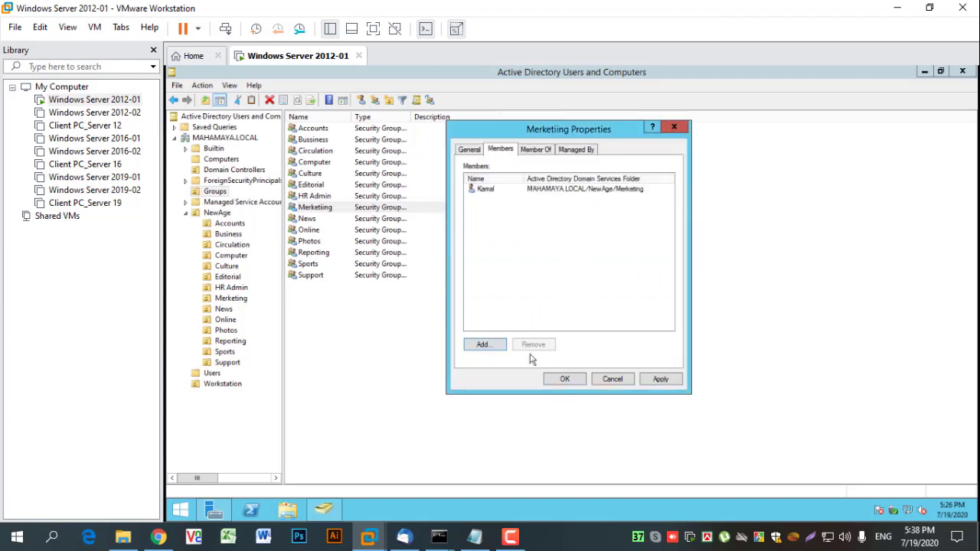
Add the HR Admin department user to Merketiing too and save the group.
{"action": "left_click", "coordinate": [487, 344]}
{"action": "type", "text": "sumon"}
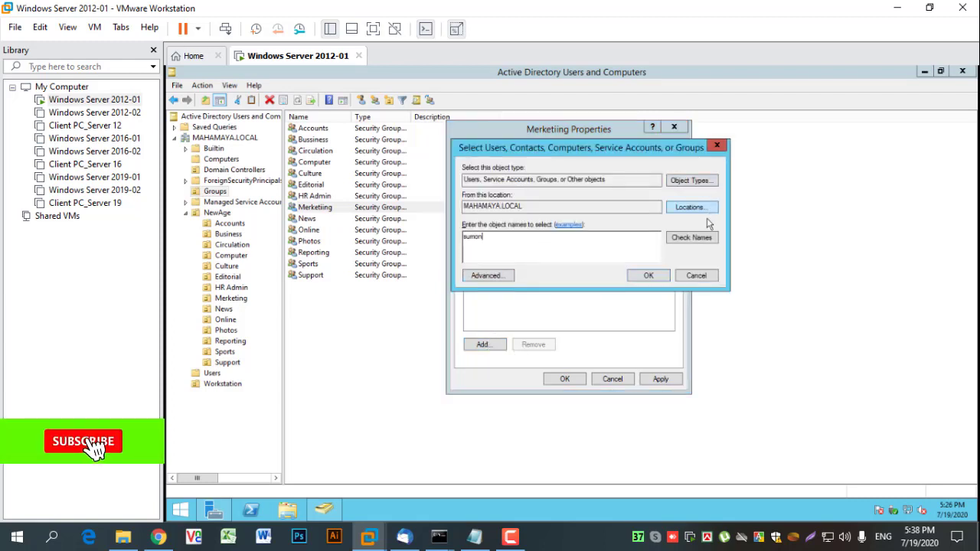
{"action": "left_click", "coordinate": [693, 238]}
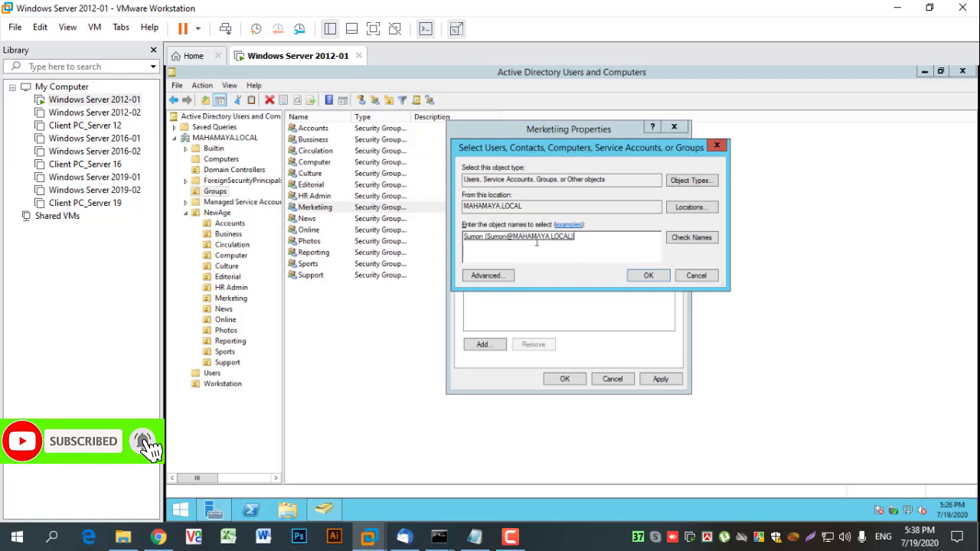
{"action": "left_click", "coordinate": [649, 276]}
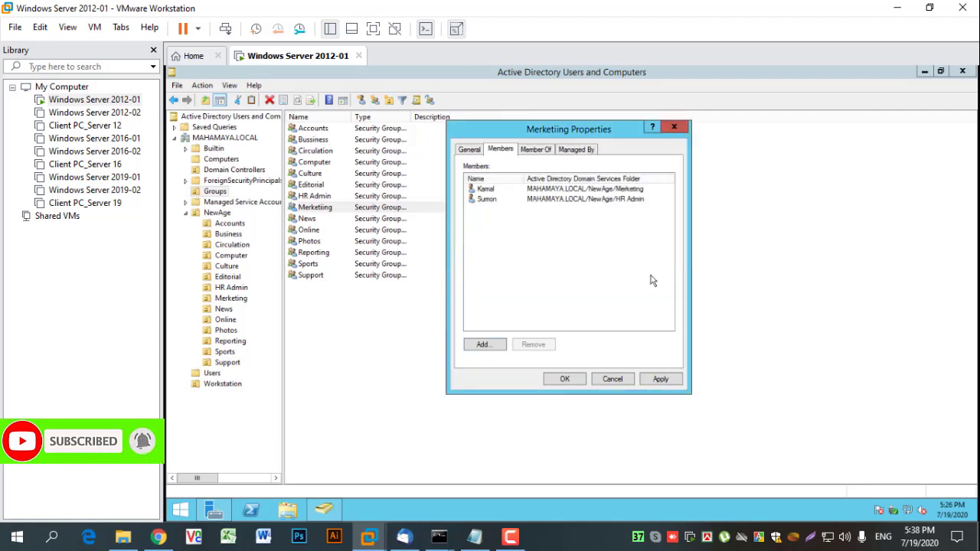
{"action": "left_click", "coordinate": [564, 379]}
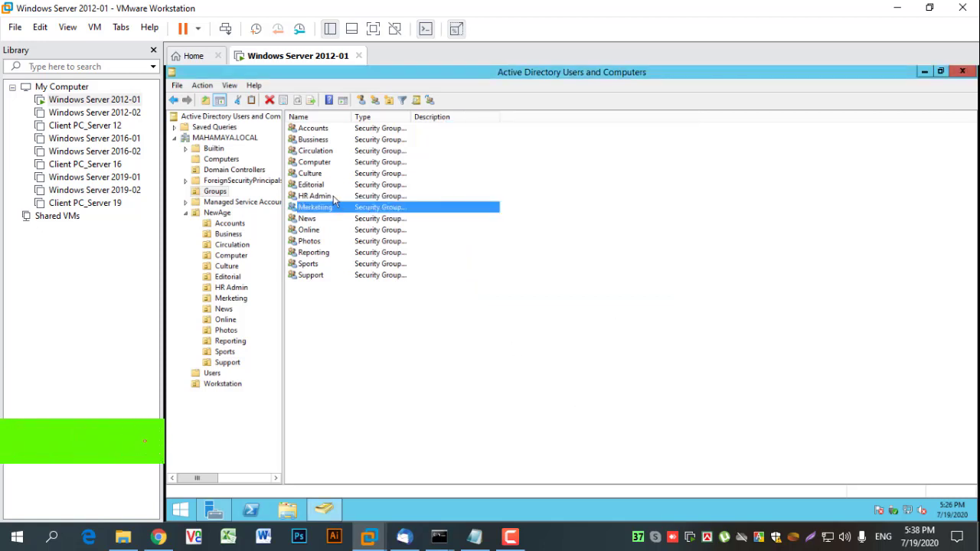
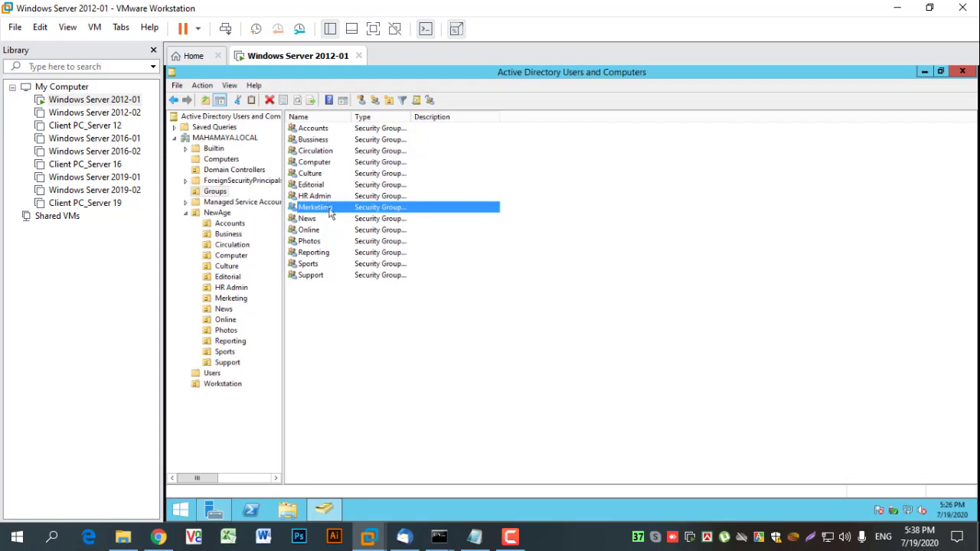
Minimize Active Directory Users and Computers to reveal Server Manager's Local Server page.
{"action": "left_click", "coordinate": [925, 72]}
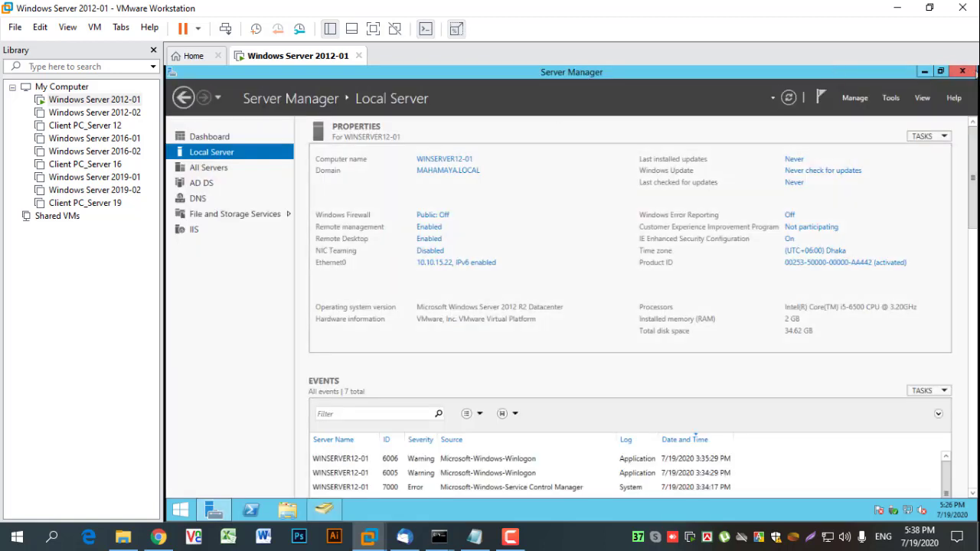
From New Volume (E:), start adding a user or group to the Today folder's Security permissions.
{"action": "left_click", "coordinate": [925, 72]}
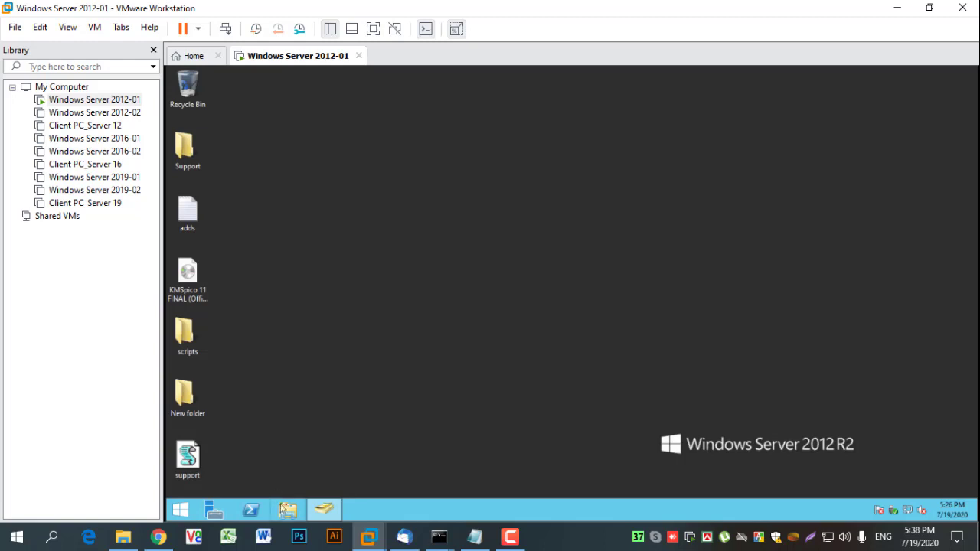
{"action": "left_click", "coordinate": [288, 509]}
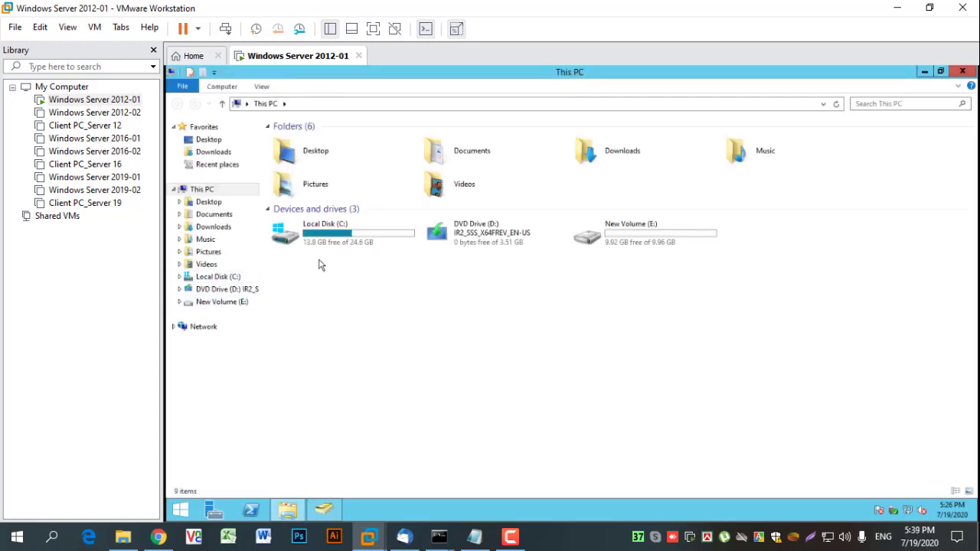
{"action": "double_click", "coordinate": [630, 239]}
{"action": "left_click", "coordinate": [303, 156]}
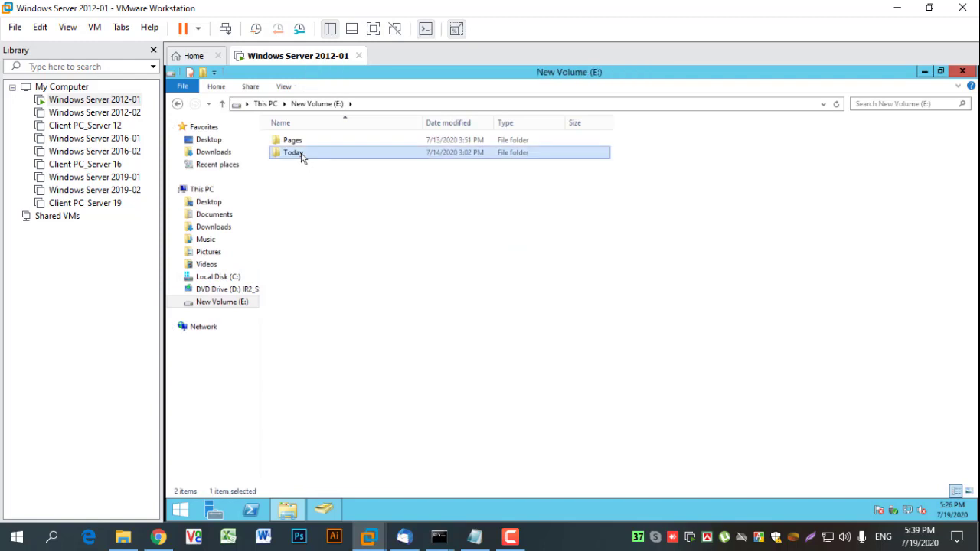
{"action": "right_click", "coordinate": [303, 157]}
{"action": "left_click", "coordinate": [357, 360]}
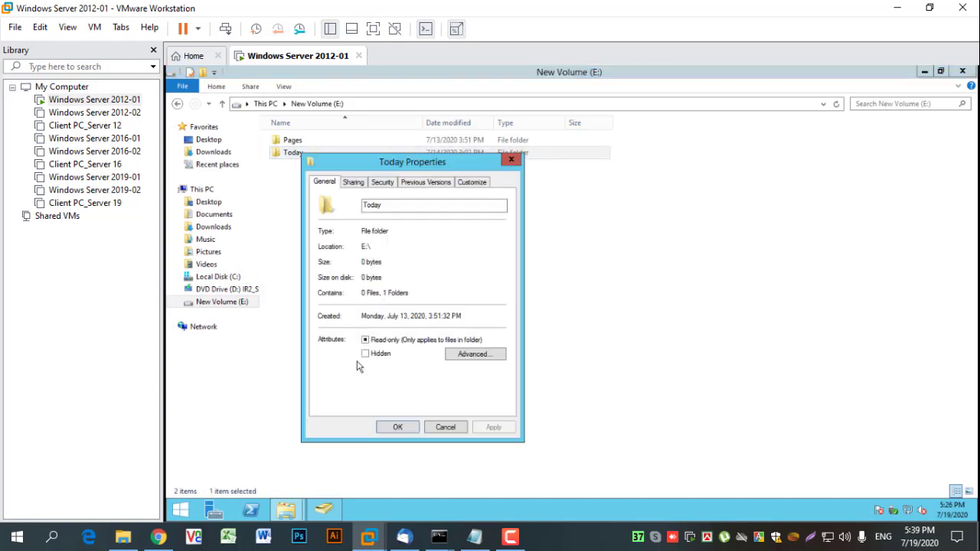
{"action": "left_click", "coordinate": [382, 182]}
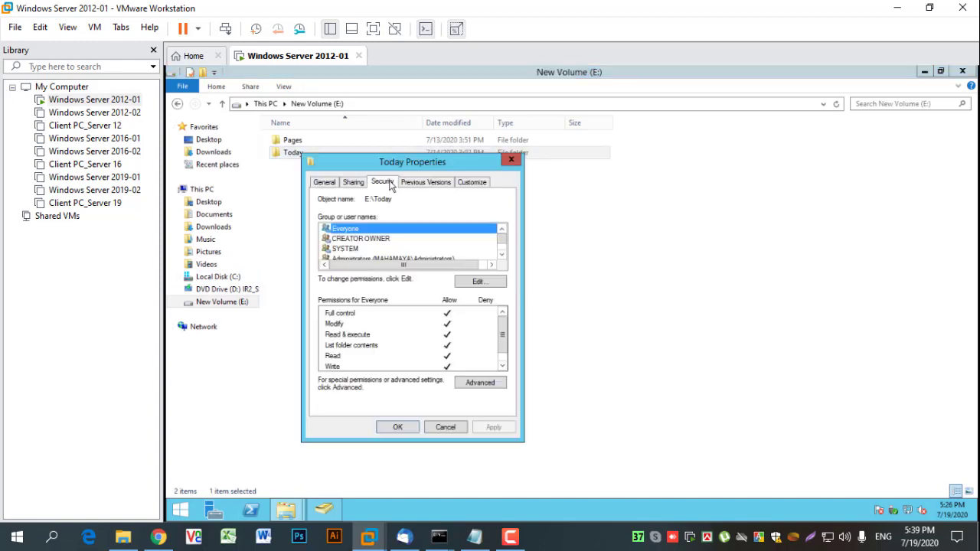
{"action": "left_click", "coordinate": [485, 282]}
{"action": "left_click", "coordinate": [456, 343]}
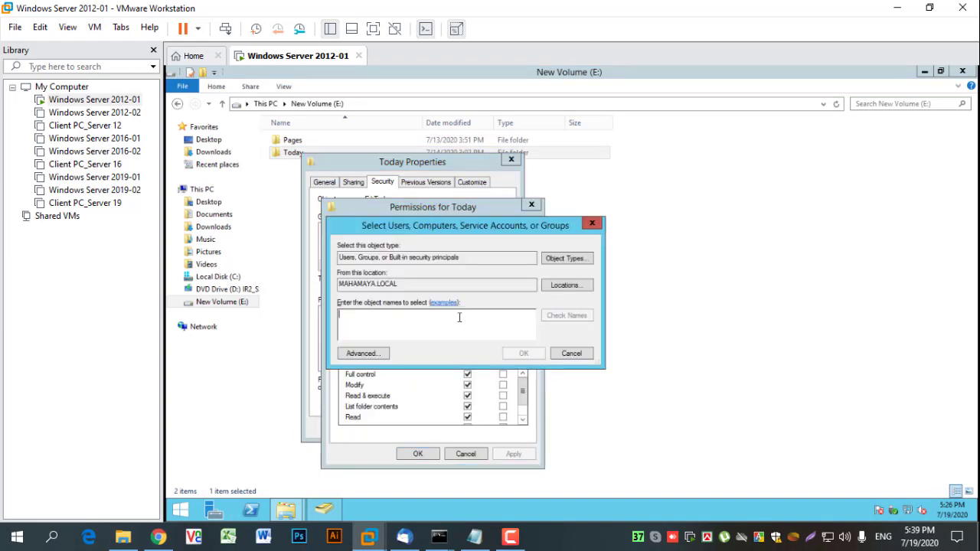
Find the HR Admin group through Advanced search and add it to the object names.
{"action": "left_click", "coordinate": [366, 354]}
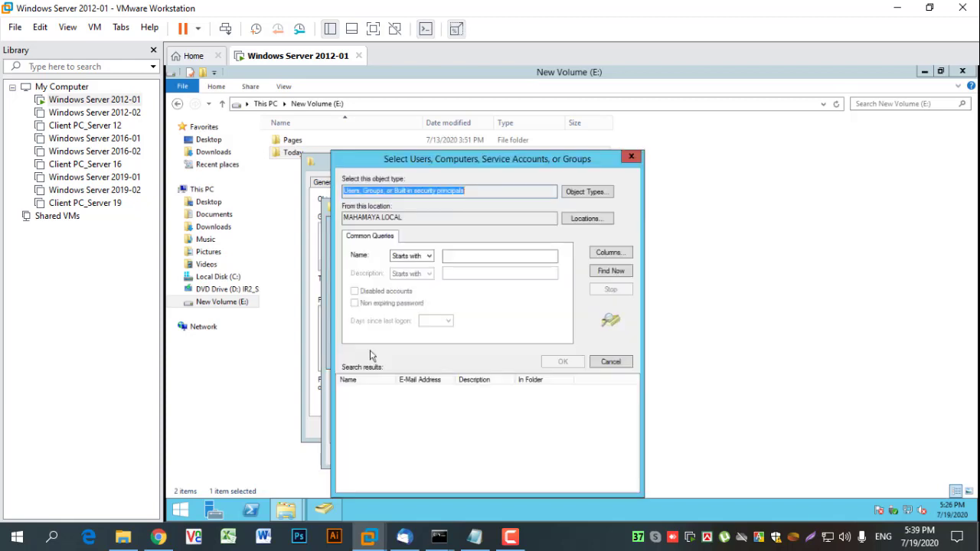
{"action": "left_click", "coordinate": [610, 271]}
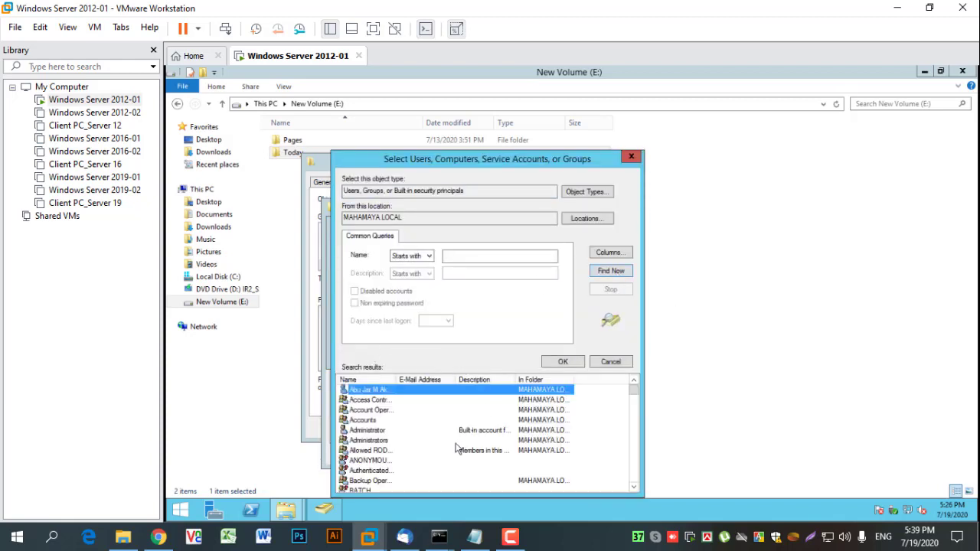
{"action": "scroll", "coordinate": [455, 444], "scroll_direction": "down", "scroll_amount": 6}
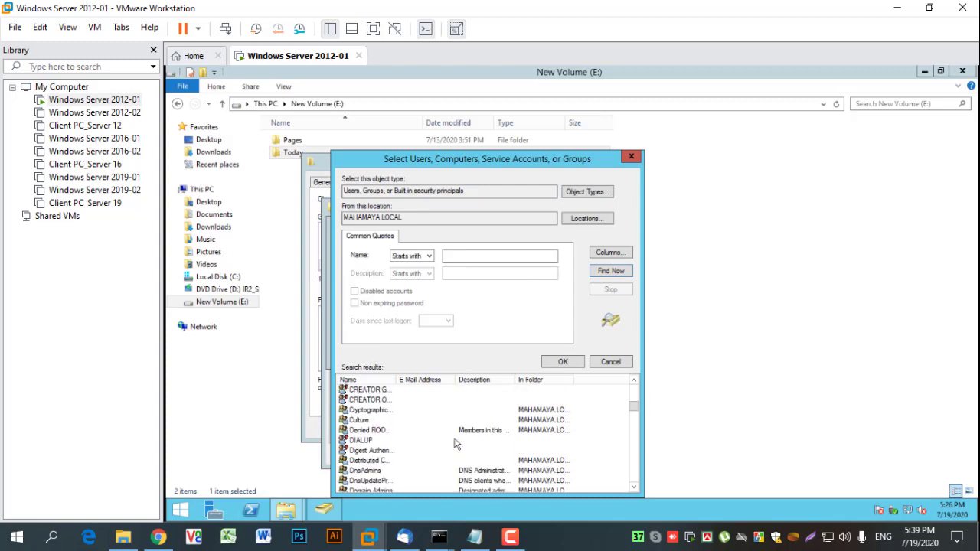
{"action": "scroll", "coordinate": [456, 444], "scroll_direction": "down", "scroll_amount": 6}
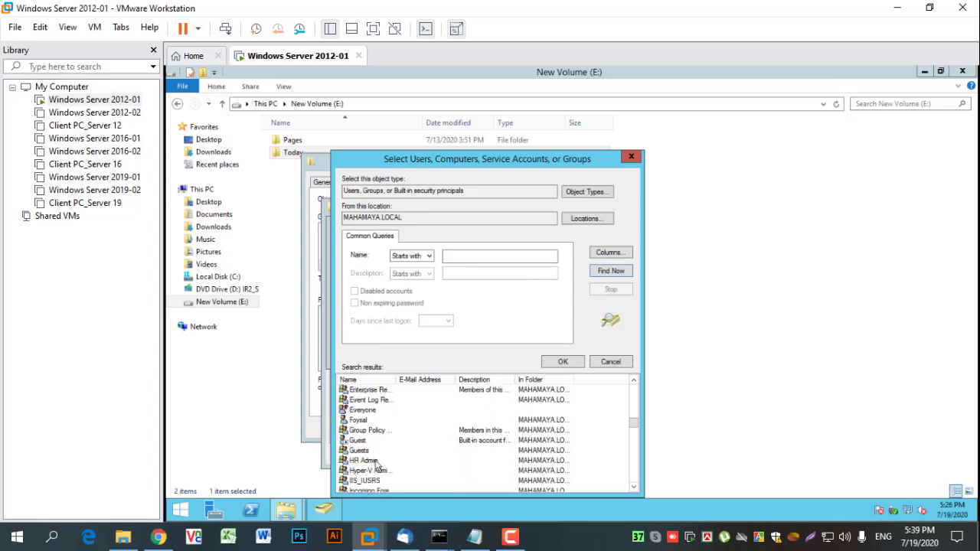
{"action": "left_click", "coordinate": [378, 461]}
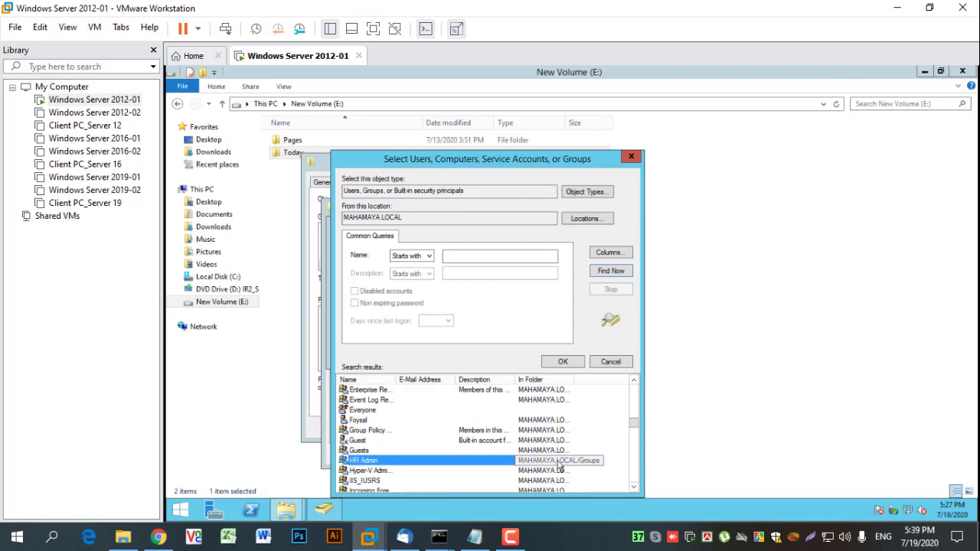
{"action": "scroll", "coordinate": [505, 449], "scroll_direction": "down", "scroll_amount": 2}
{"action": "scroll", "coordinate": [503, 449], "scroll_direction": "up", "scroll_amount": 1}
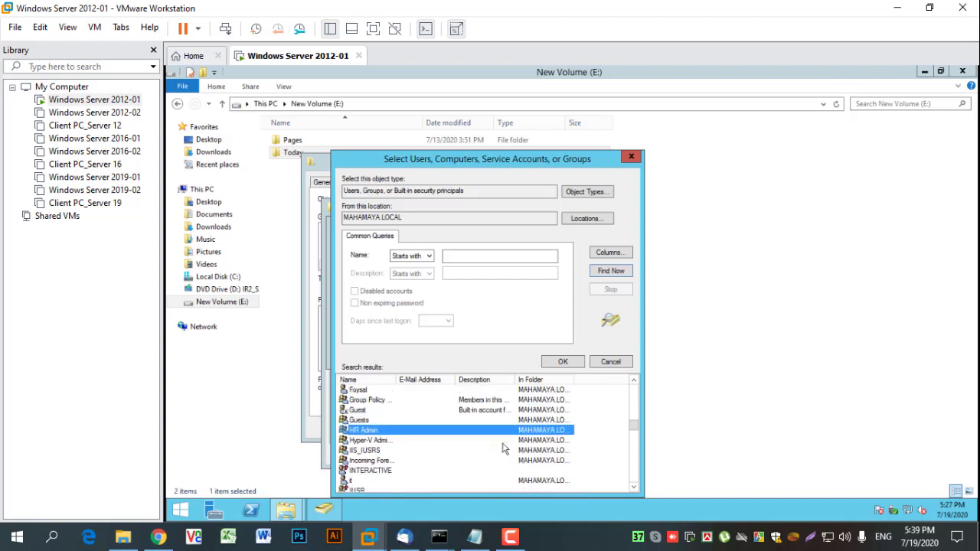
{"action": "left_click", "coordinate": [563, 363]}
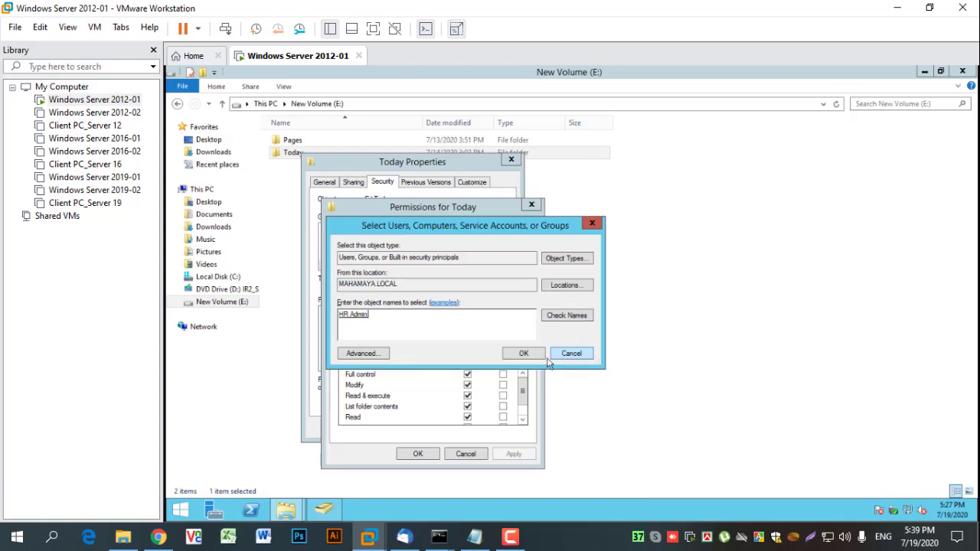
Search the directory again and add the Marketing group to the object names.
{"action": "left_click", "coordinate": [366, 354]}
{"action": "left_click", "coordinate": [611, 271]}
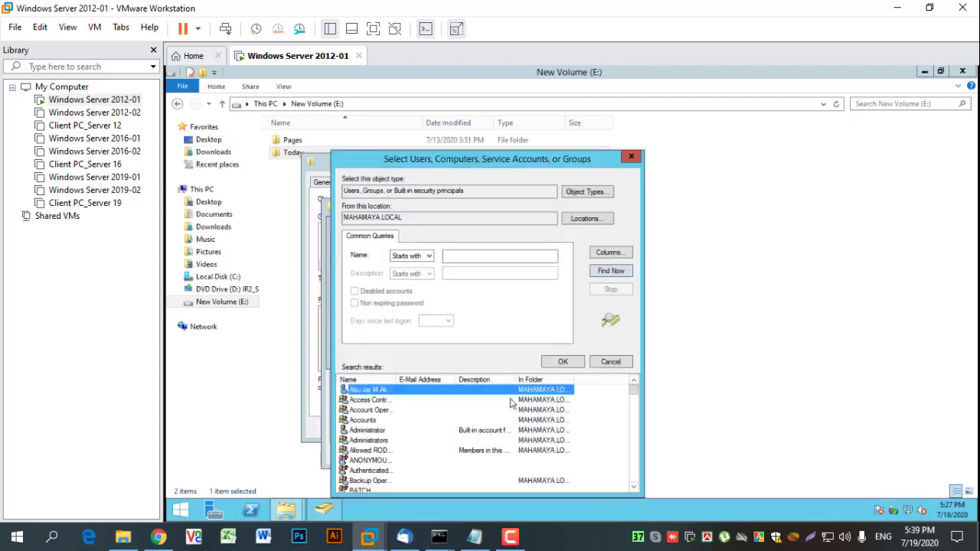
{"action": "scroll", "coordinate": [505, 429], "scroll_direction": "down", "scroll_amount": 5}
{"action": "scroll", "coordinate": [481, 457], "scroll_direction": "down", "scroll_amount": 6}
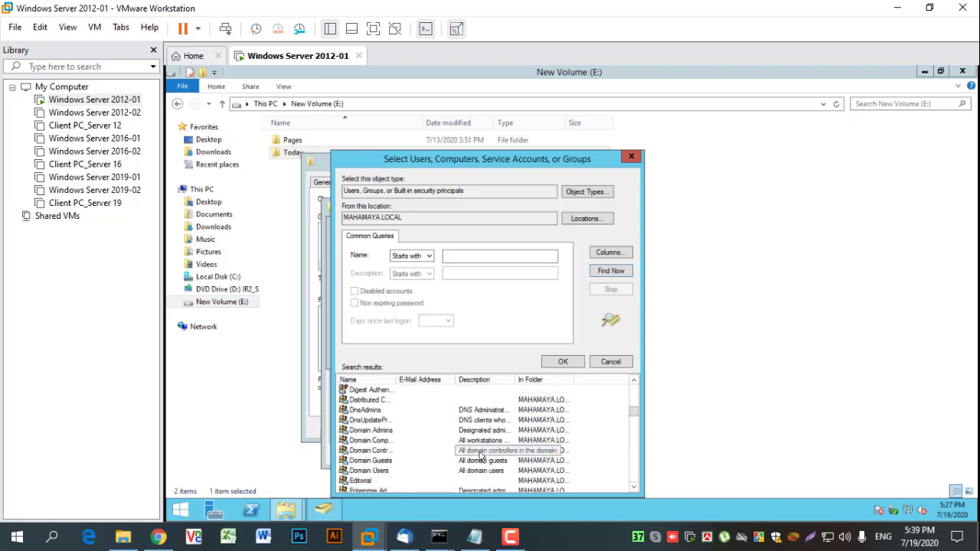
{"action": "scroll", "coordinate": [481, 458], "scroll_direction": "down", "scroll_amount": 2}
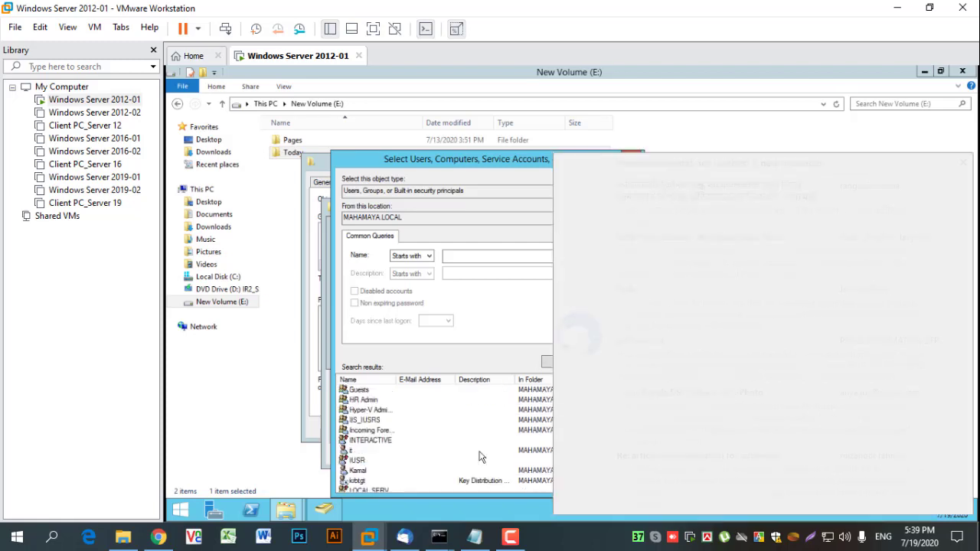
{"action": "scroll", "coordinate": [452, 455], "scroll_direction": "down", "scroll_amount": 2}
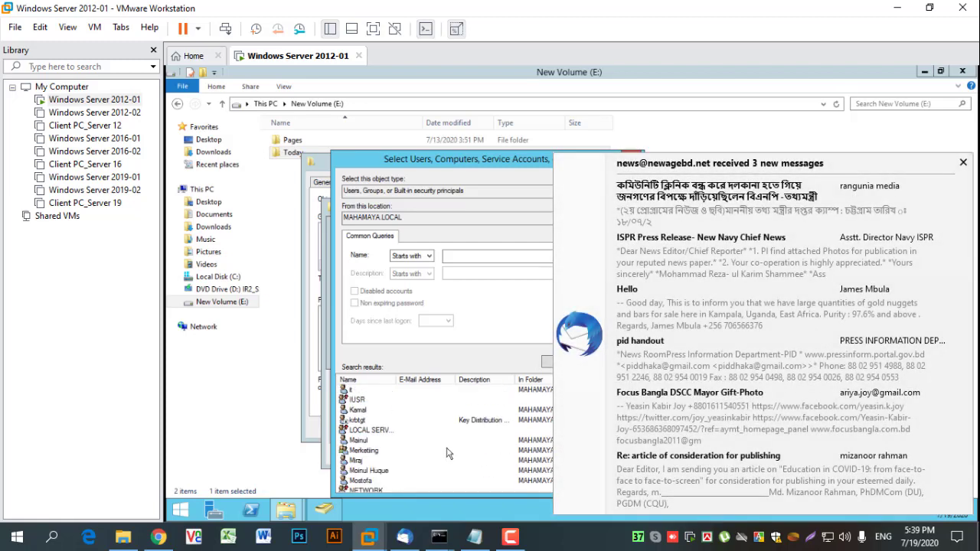
{"action": "left_click", "coordinate": [374, 452]}
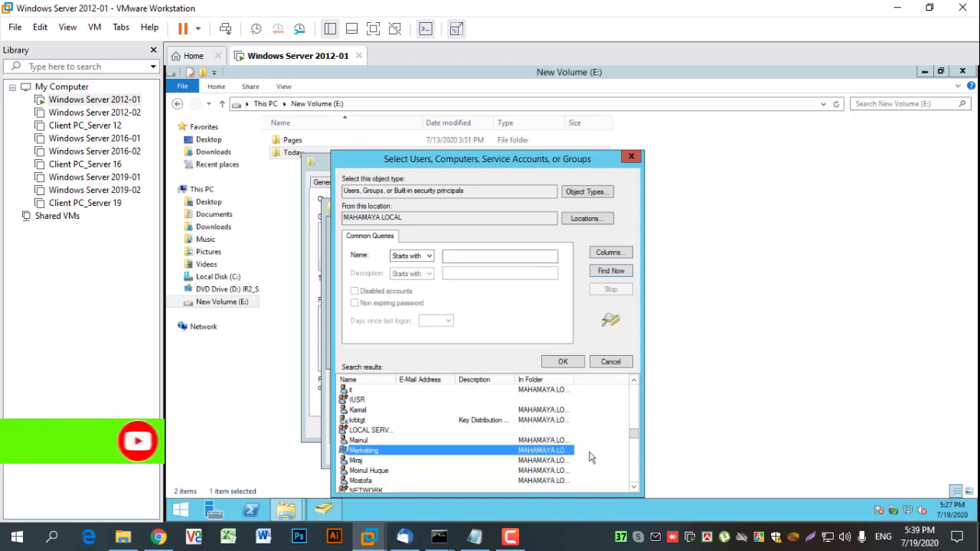
{"action": "double_click", "coordinate": [550, 457]}
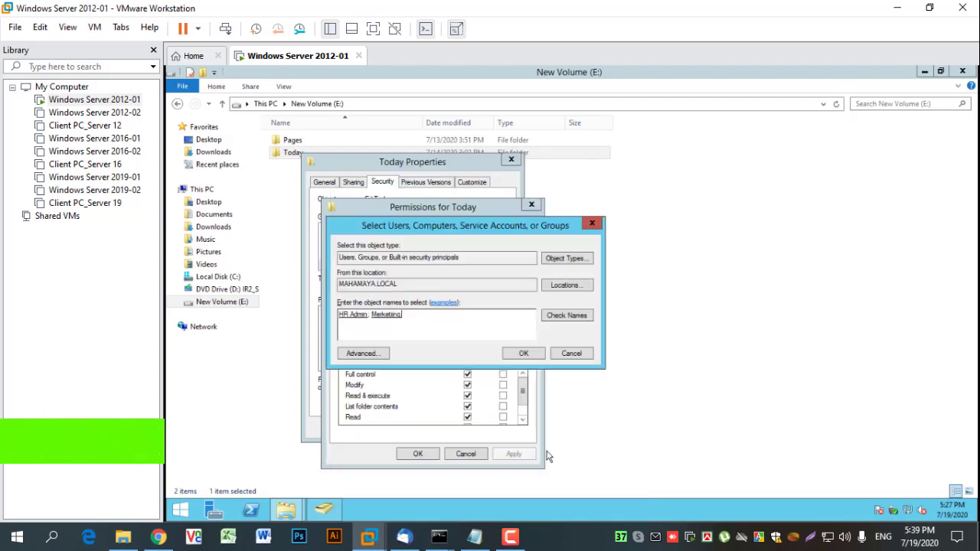
Allow Full control on Today for Marketing and HR Admin, apply, and close everything.
{"action": "left_click", "coordinate": [524, 354]}
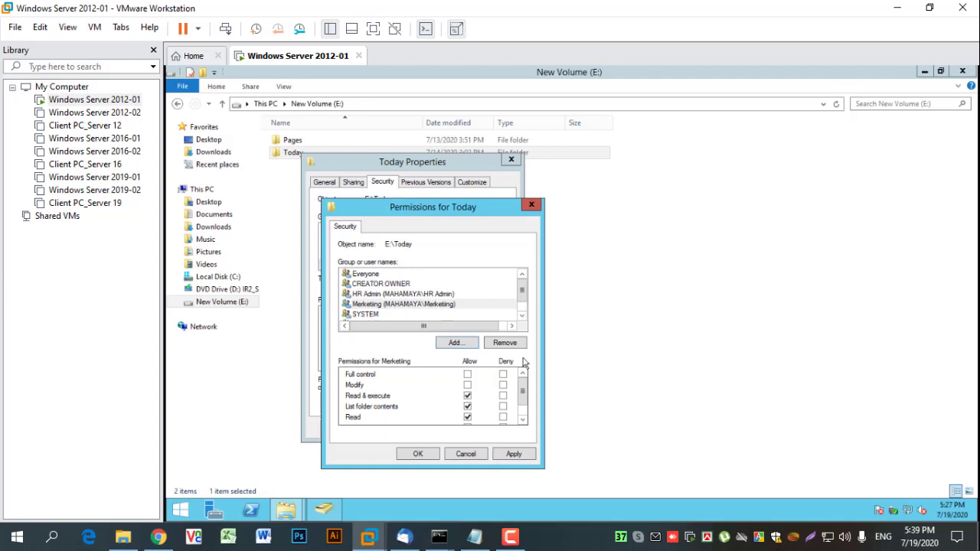
{"action": "left_click", "coordinate": [468, 375]}
{"action": "left_click", "coordinate": [408, 295]}
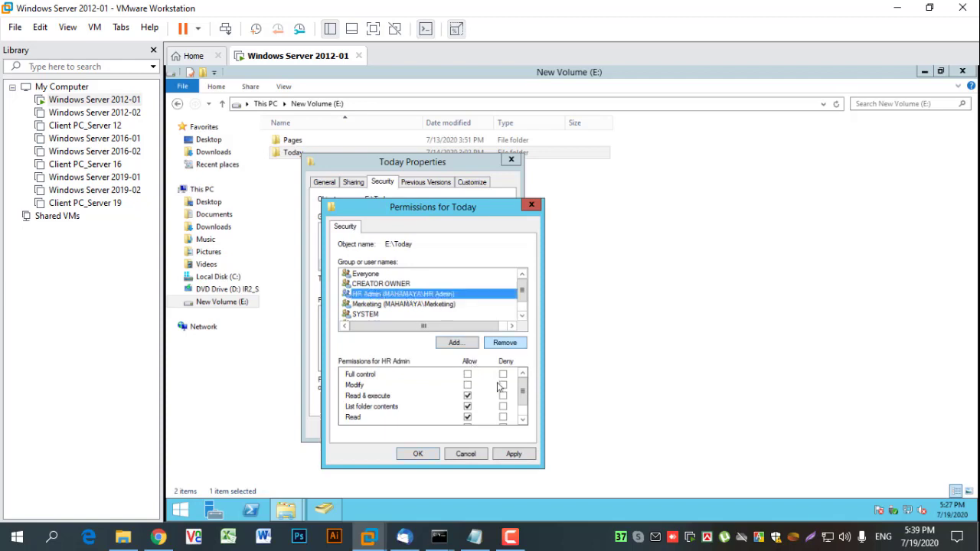
{"action": "left_click", "coordinate": [468, 374]}
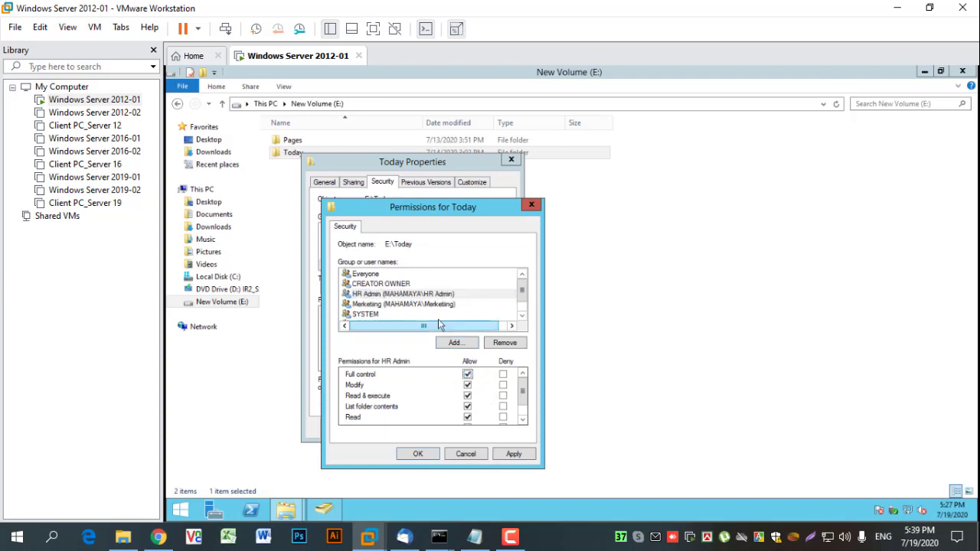
{"action": "left_click", "coordinate": [514, 455]}
{"action": "left_click", "coordinate": [413, 454]}
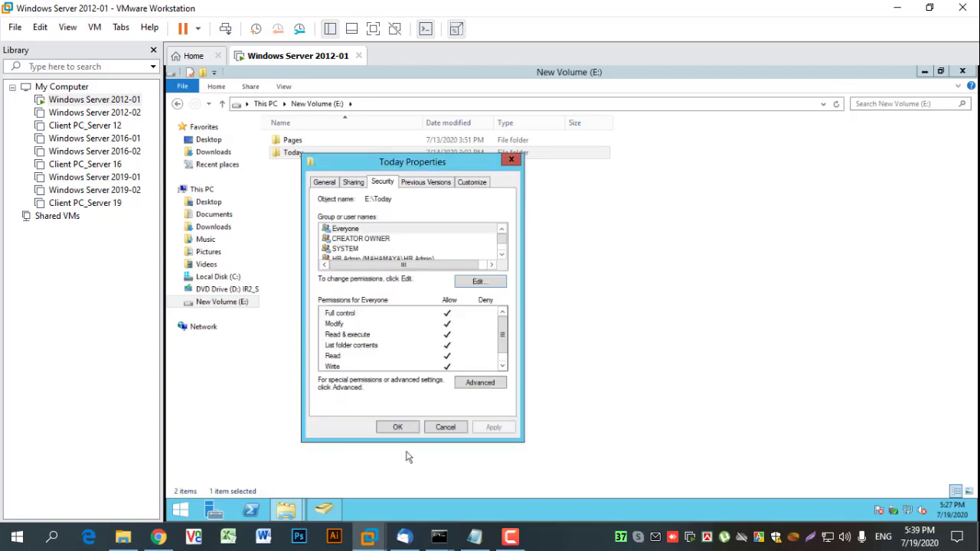
{"action": "left_click", "coordinate": [398, 429]}
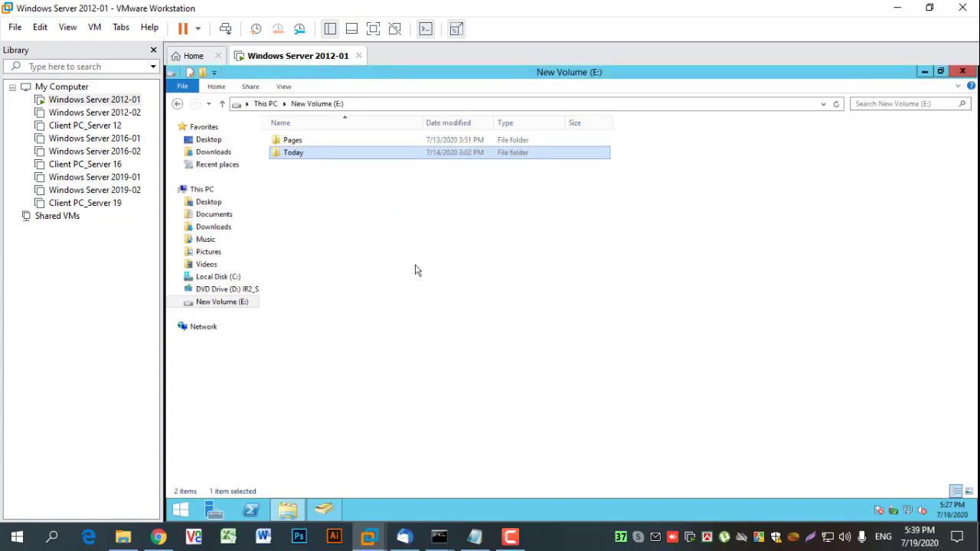
{"action": "left_click", "coordinate": [962, 71]}
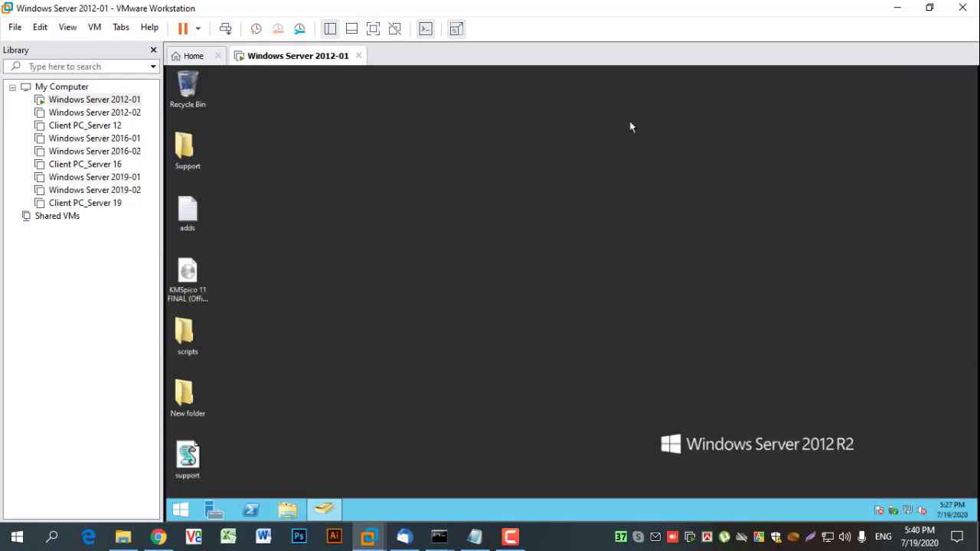
Restore ADUC and confirm the HR Admin OU user belongs to HR Admin and Merketing.
{"action": "left_click", "coordinate": [322, 510]}
{"action": "left_click", "coordinate": [511, 536]}
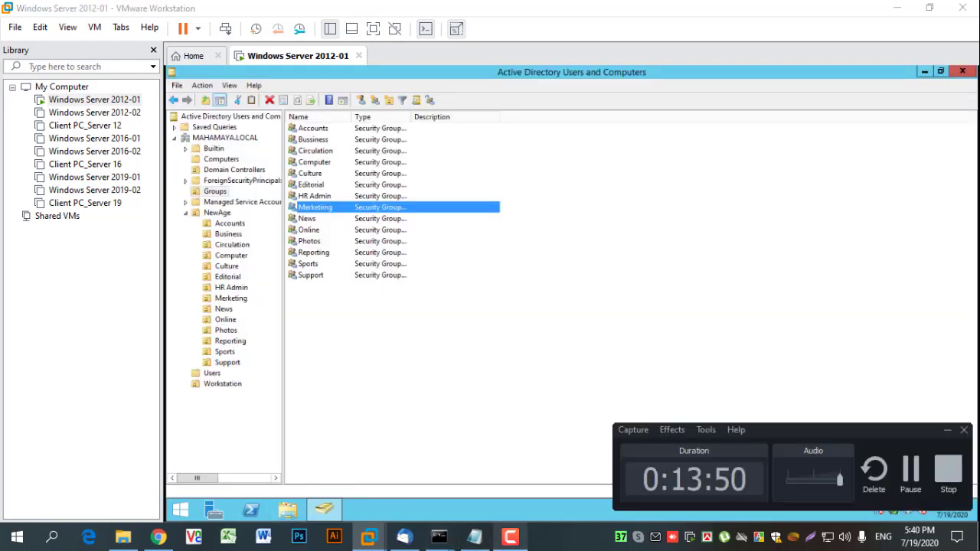
{"action": "left_click", "coordinate": [911, 467]}
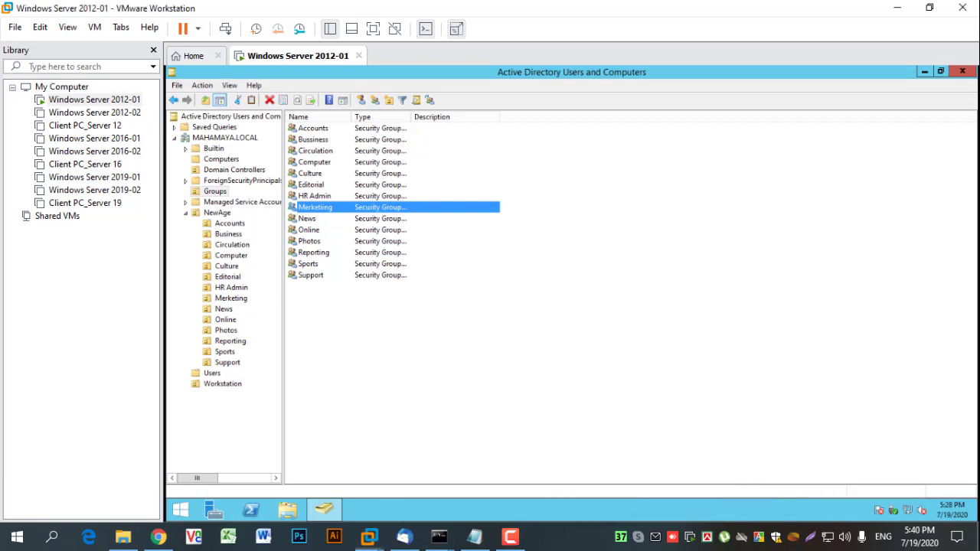
{"action": "left_click", "coordinate": [232, 289]}
{"action": "double_click", "coordinate": [317, 130]}
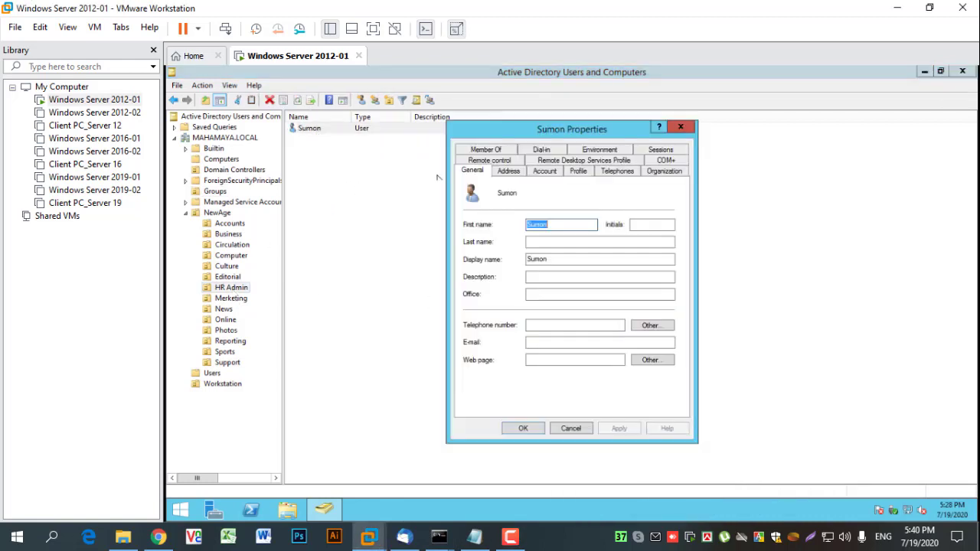
{"action": "left_click", "coordinate": [498, 150]}
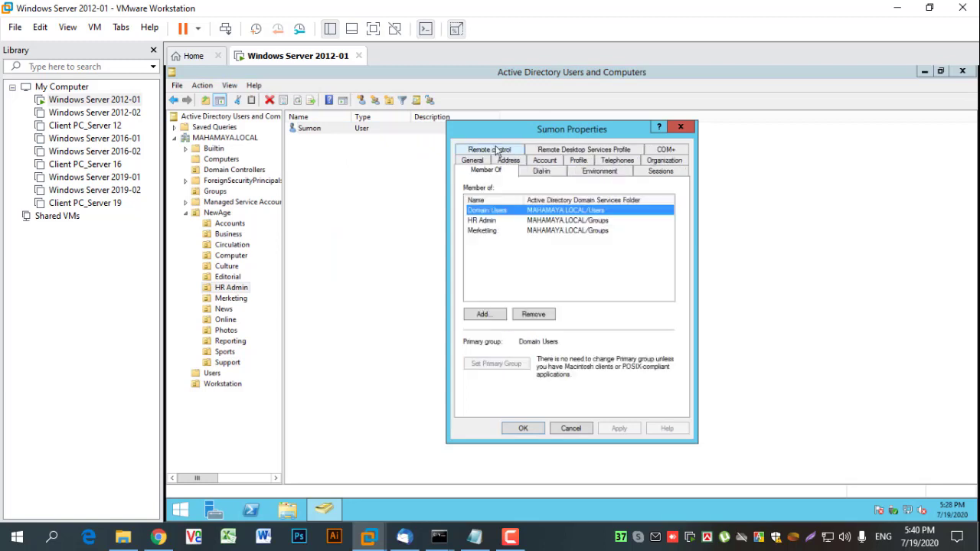
{"action": "left_click", "coordinate": [502, 222]}
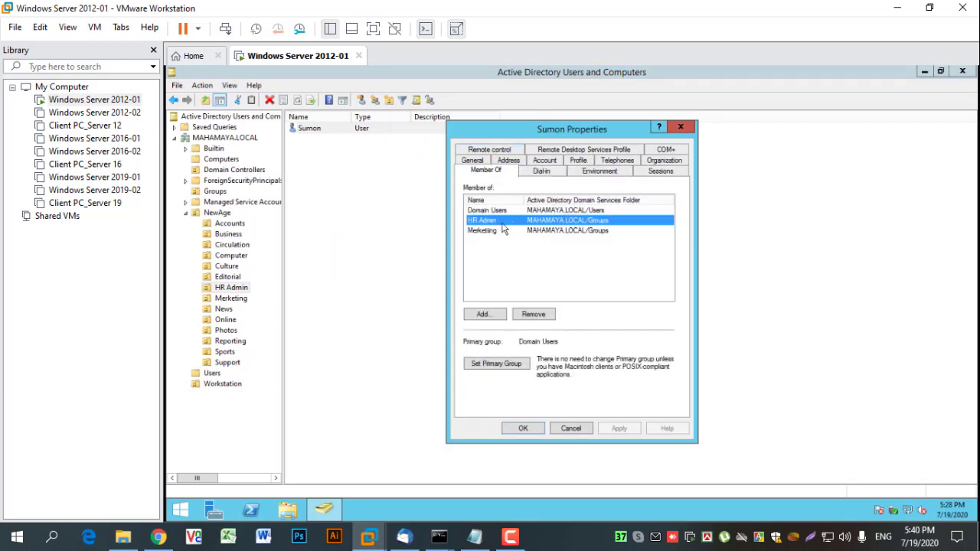
{"action": "left_click", "coordinate": [568, 231]}
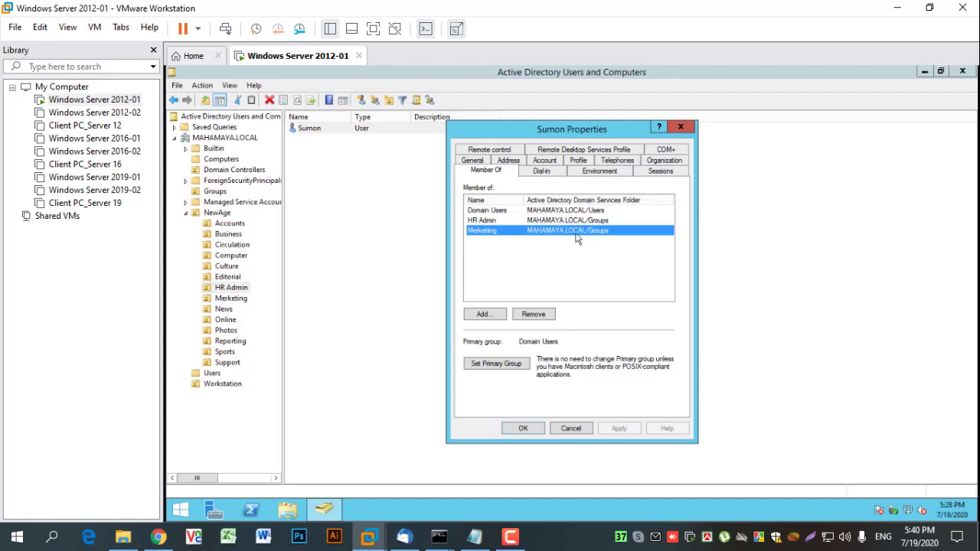
{"action": "left_click", "coordinate": [679, 130]}
Confirm the Merketing OU user's membership in both groups, then show the Groups list.
{"action": "left_click", "coordinate": [233, 299]}
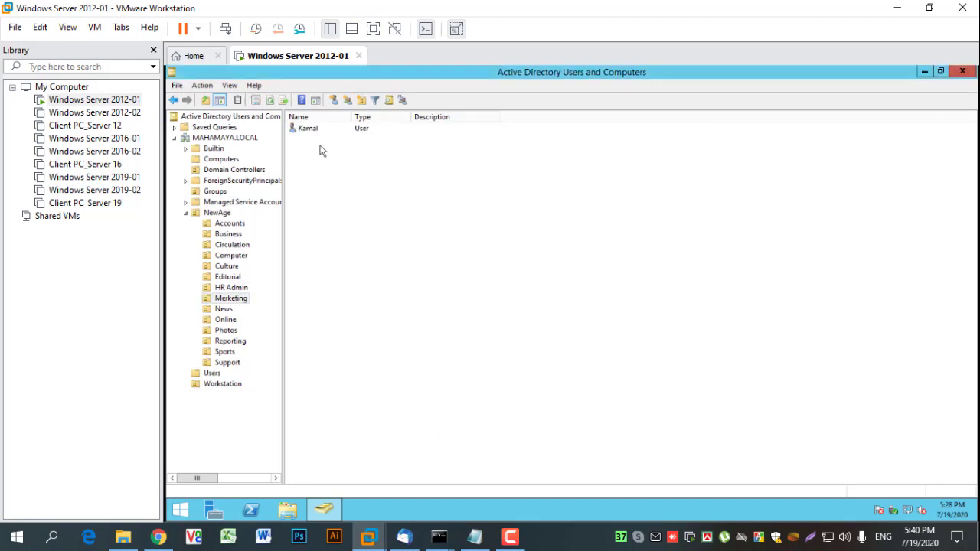
{"action": "double_click", "coordinate": [319, 131]}
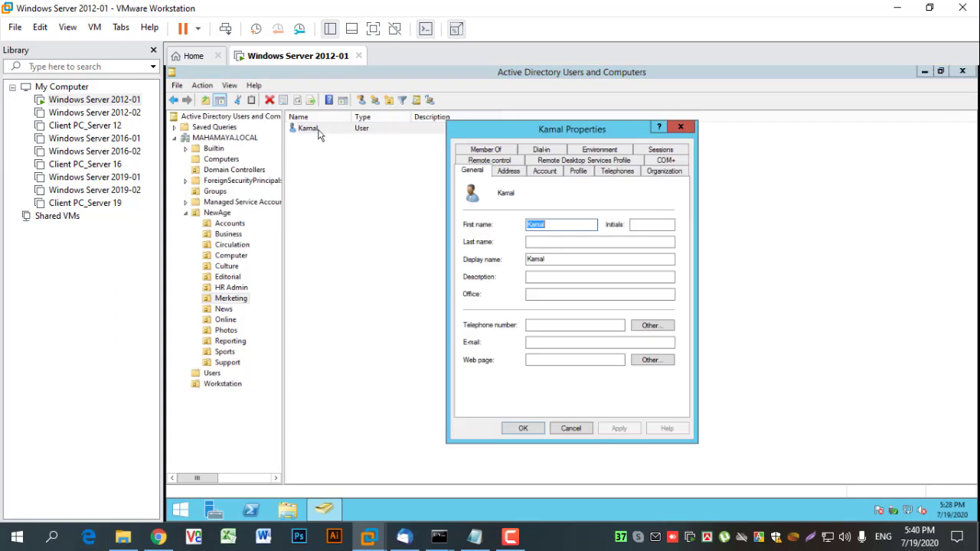
{"action": "left_click", "coordinate": [504, 151]}
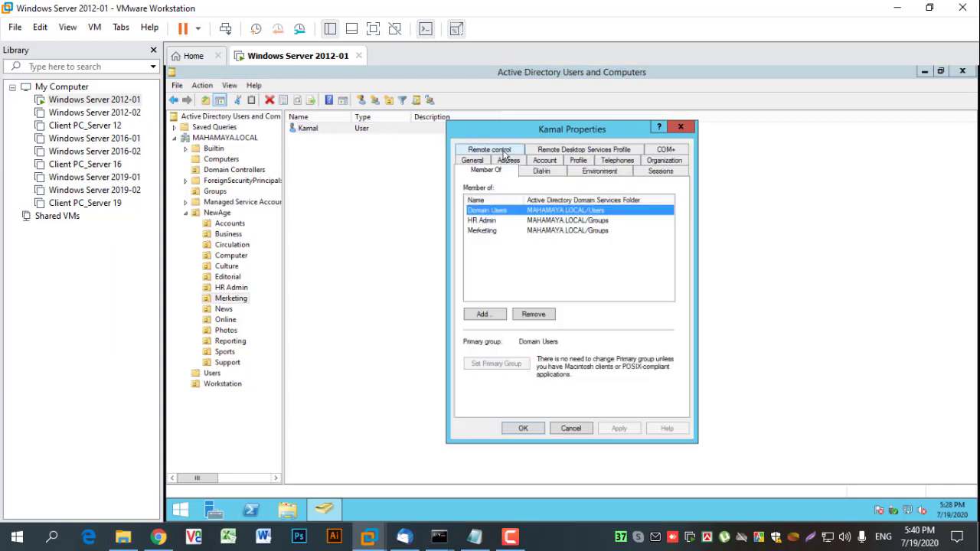
{"action": "left_click", "coordinate": [498, 231]}
{"action": "left_click", "coordinate": [491, 221]}
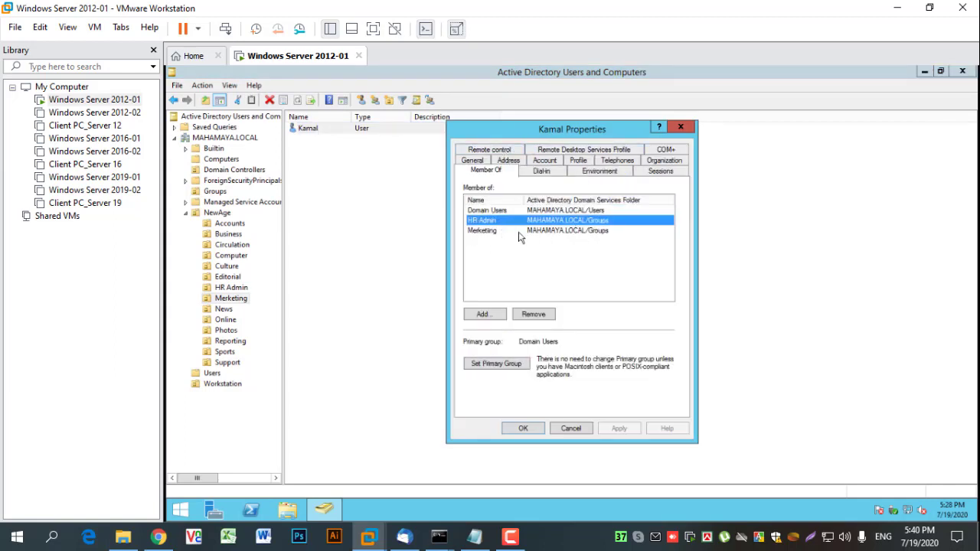
{"action": "left_click", "coordinate": [523, 428]}
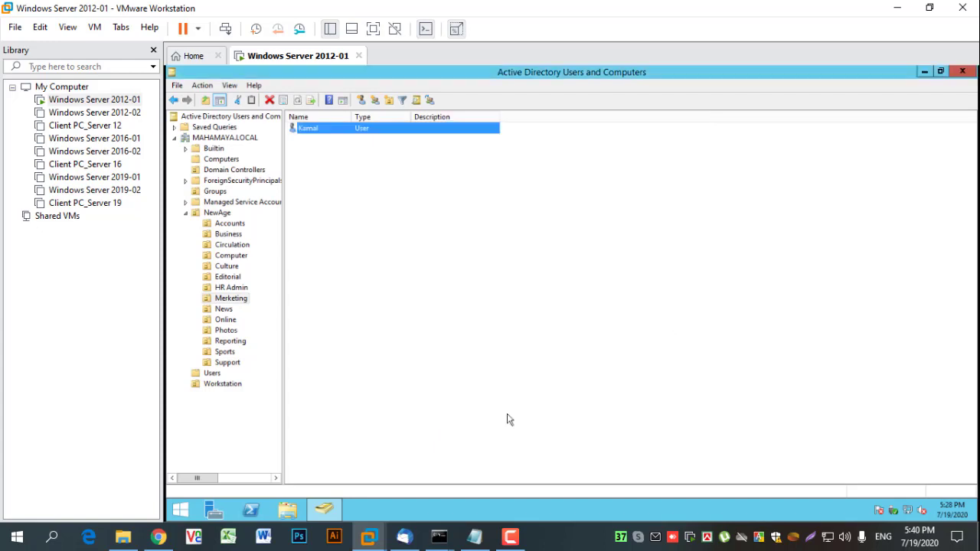
{"action": "left_click", "coordinate": [632, 332]}
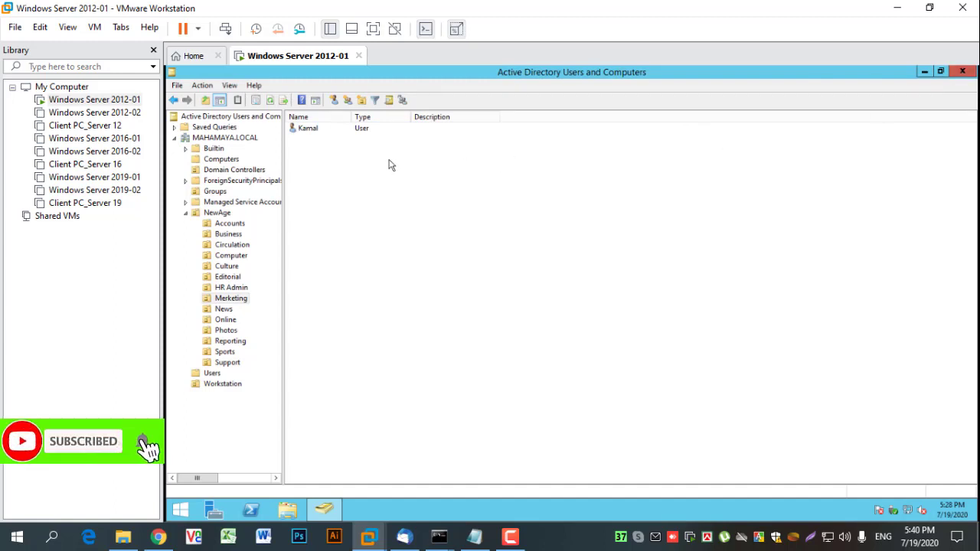
{"action": "left_click", "coordinate": [215, 192]}
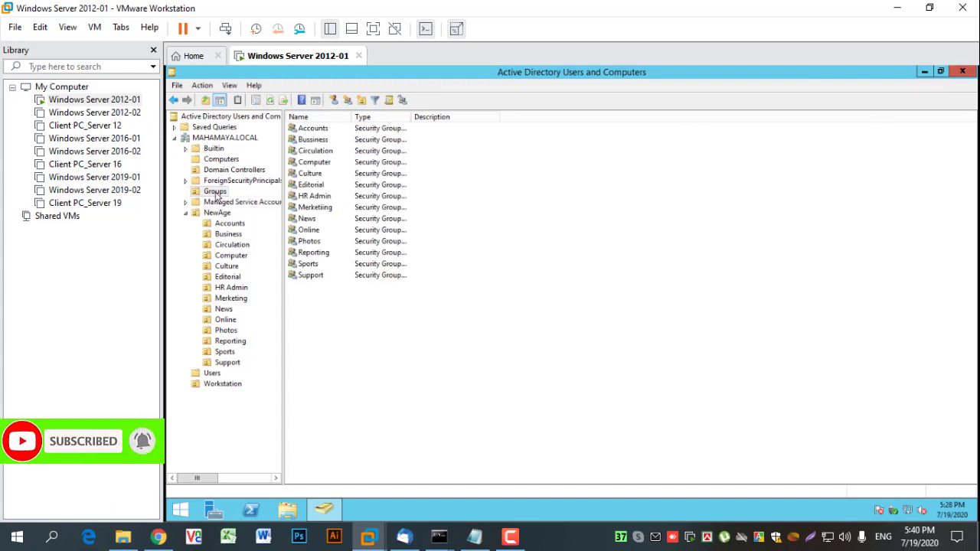